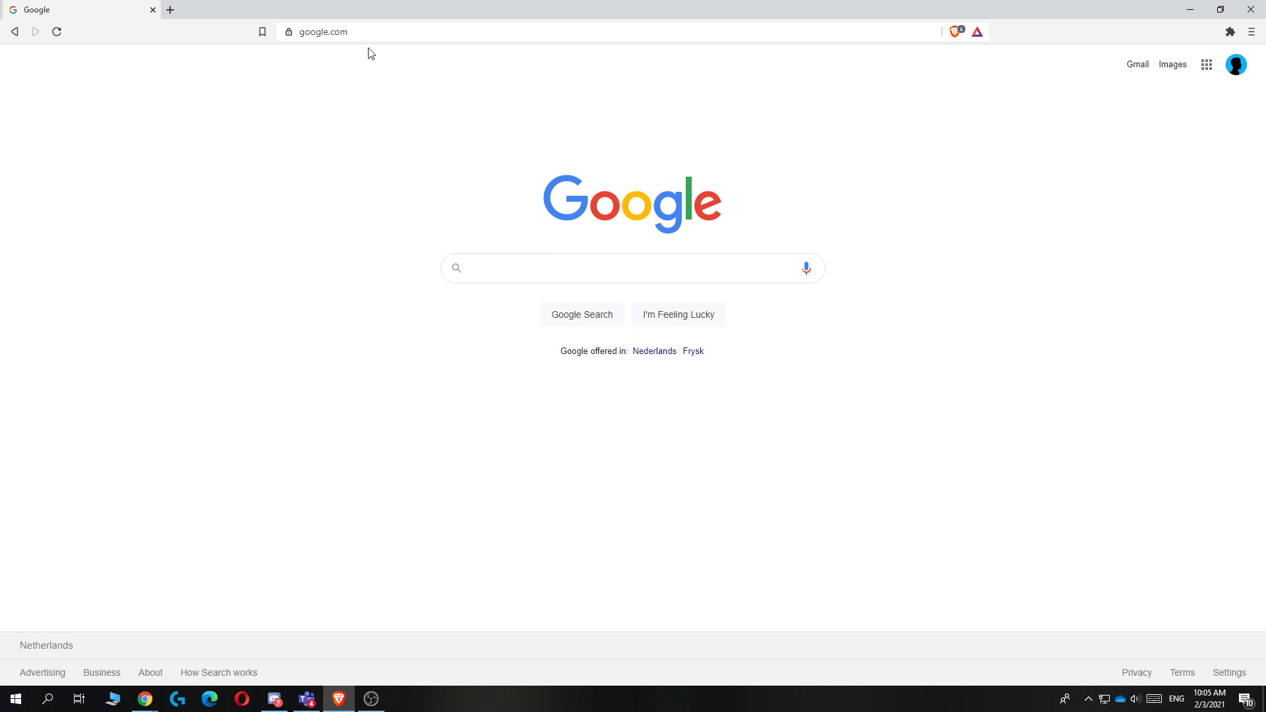
Step: Go to pantheon.io in Brave using the 'pan' address-bar suggestion
click(371, 30)
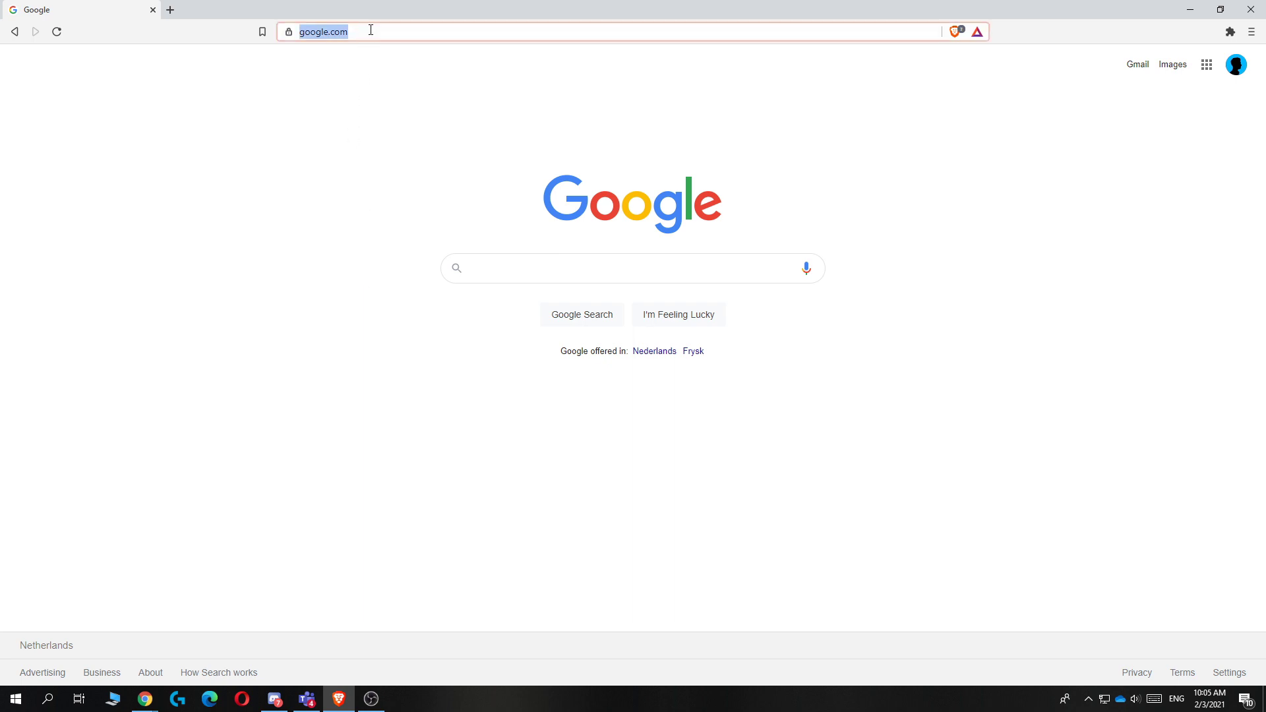
text(pantheon.io)
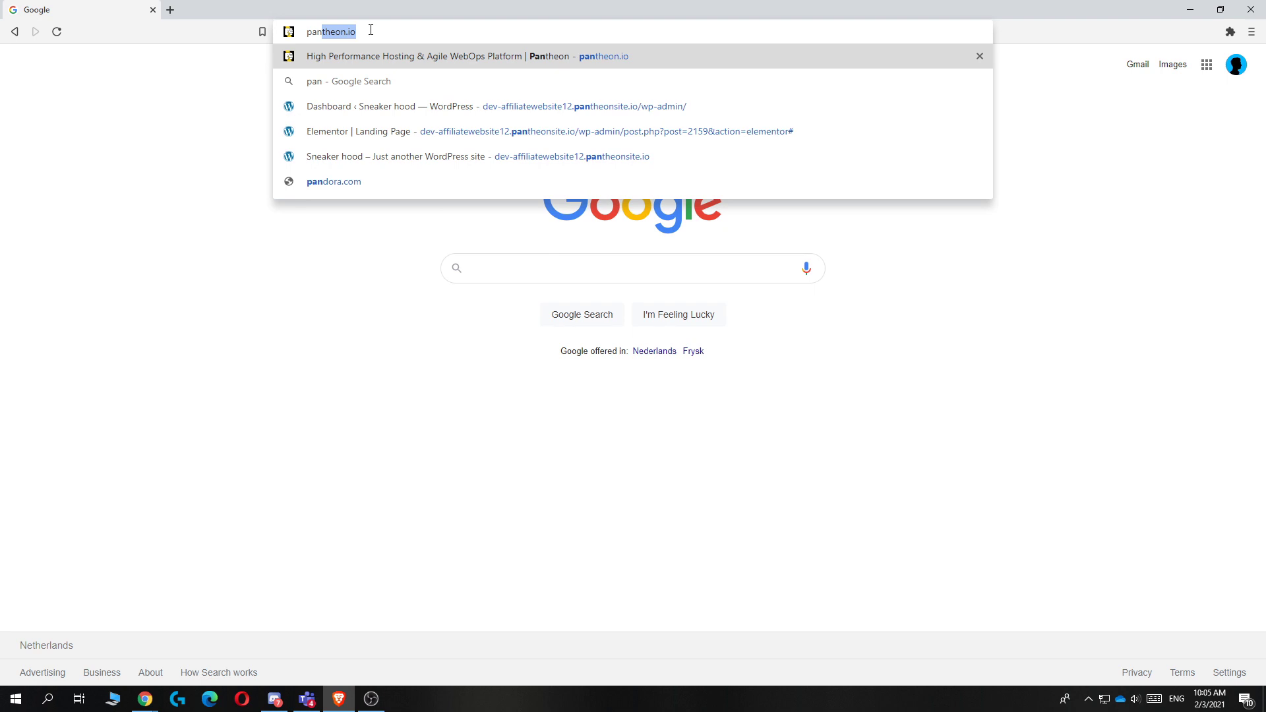
drag(370, 34, 314, 31)
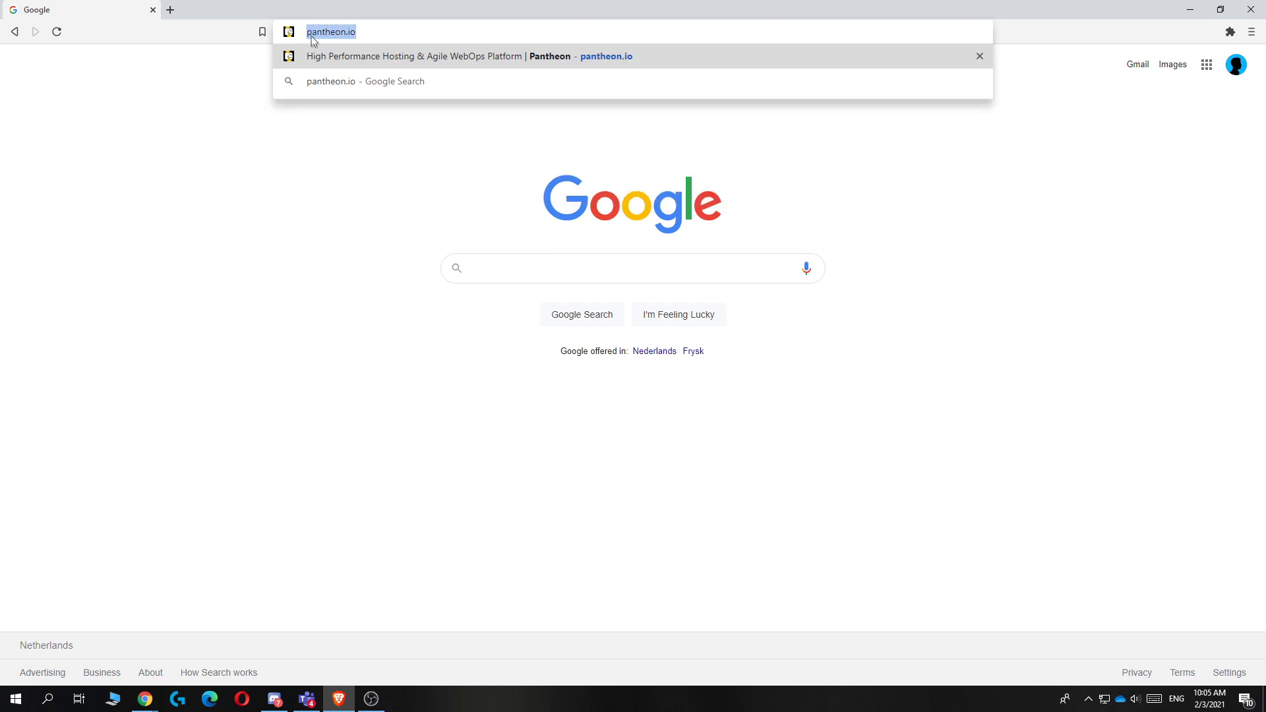
key(Return)
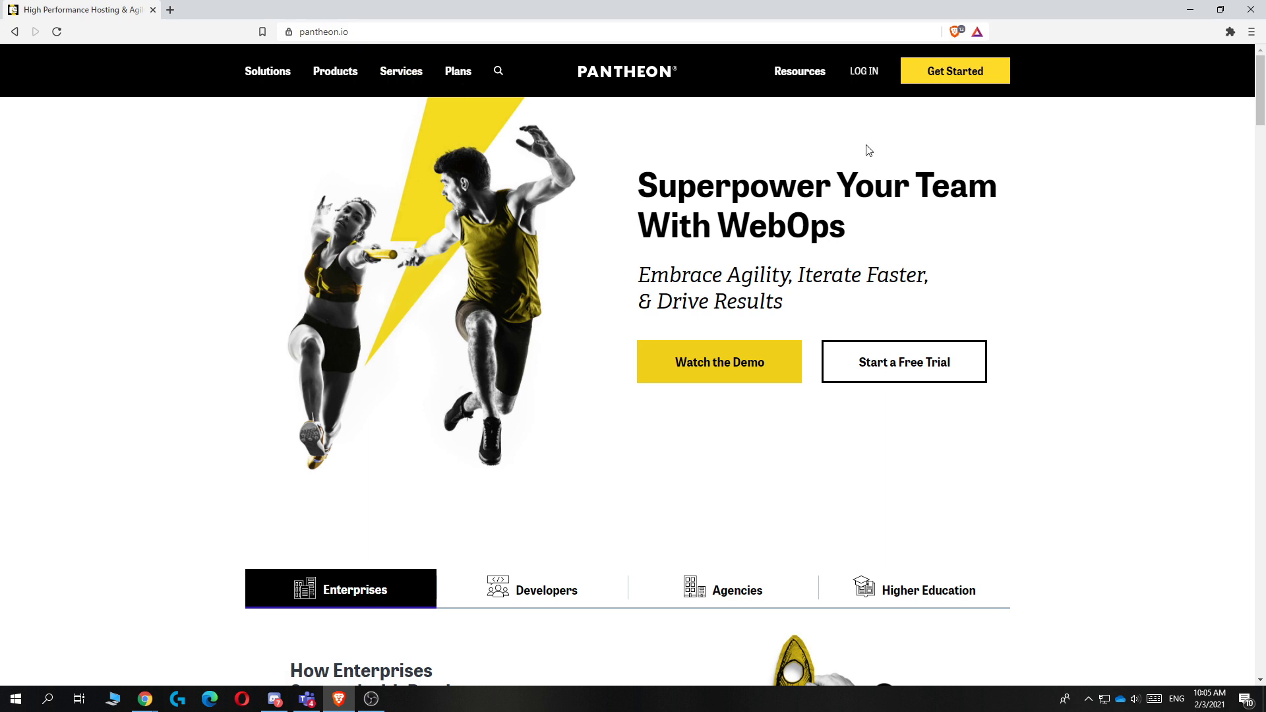
mouse_move(335, 71)
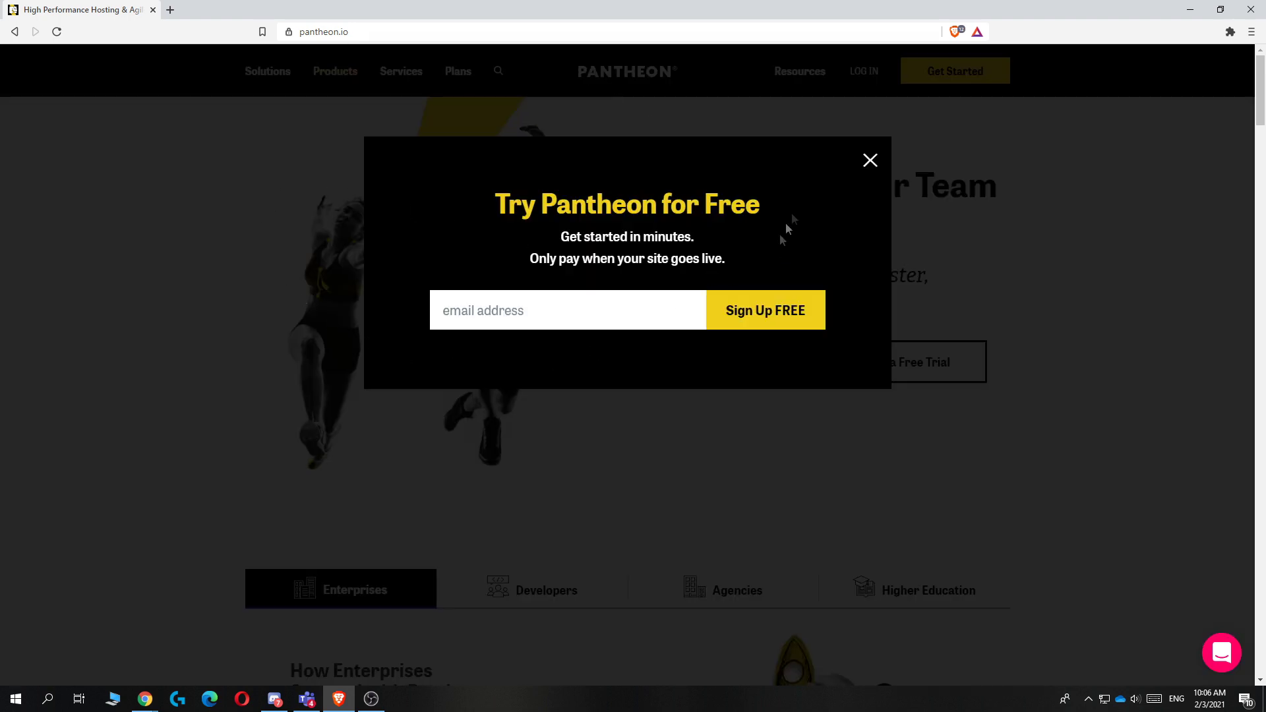
Step: Dismiss the free-trial popup and start a Pantheon sign-up with a Google account
click(871, 164)
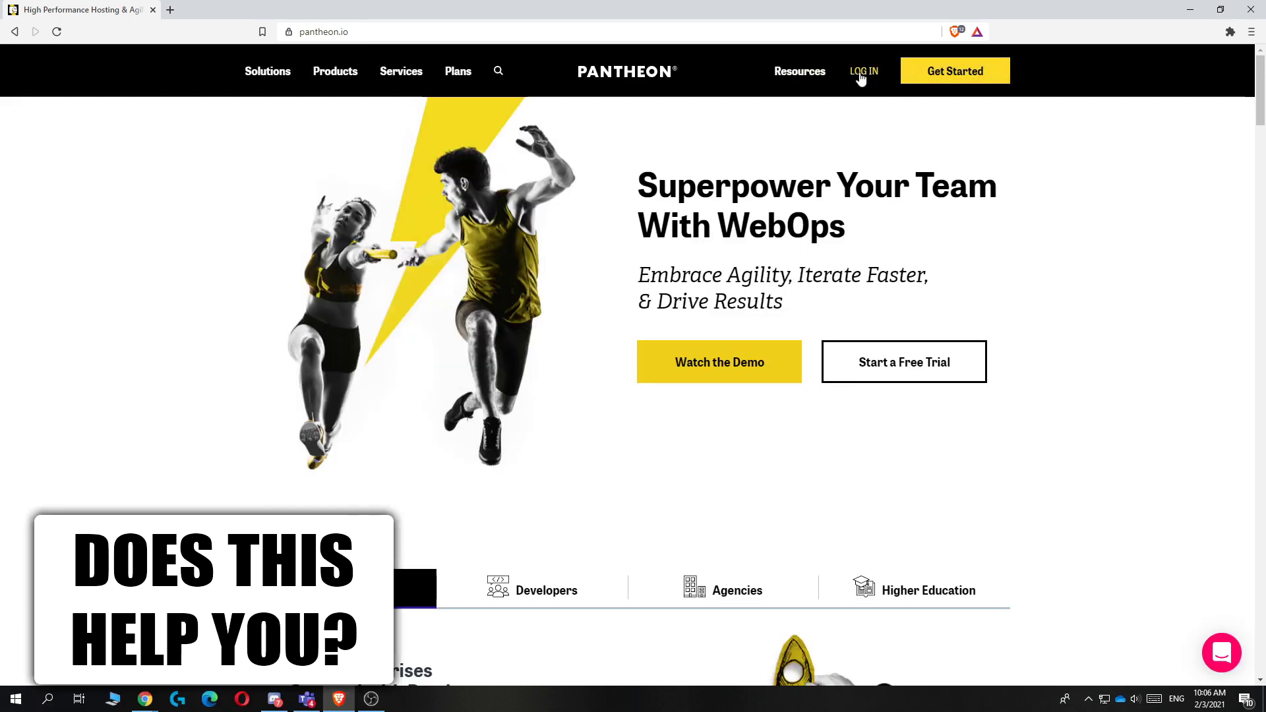
click(964, 78)
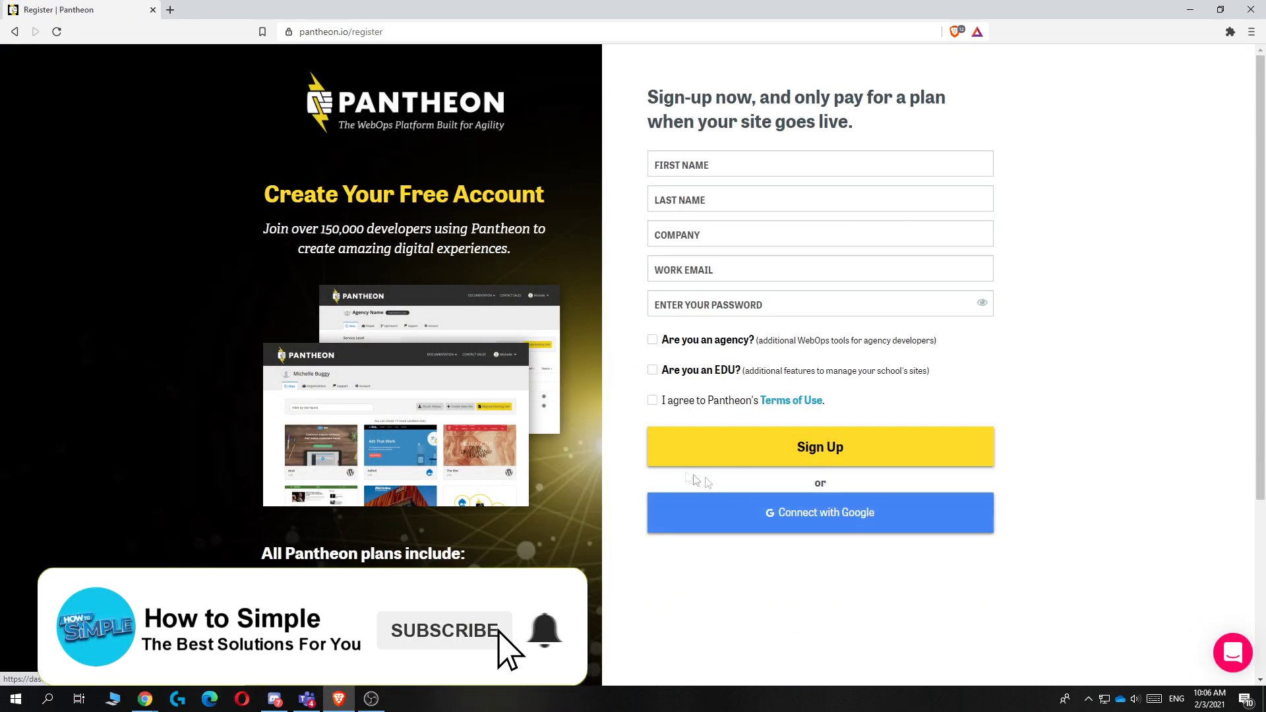
click(820, 521)
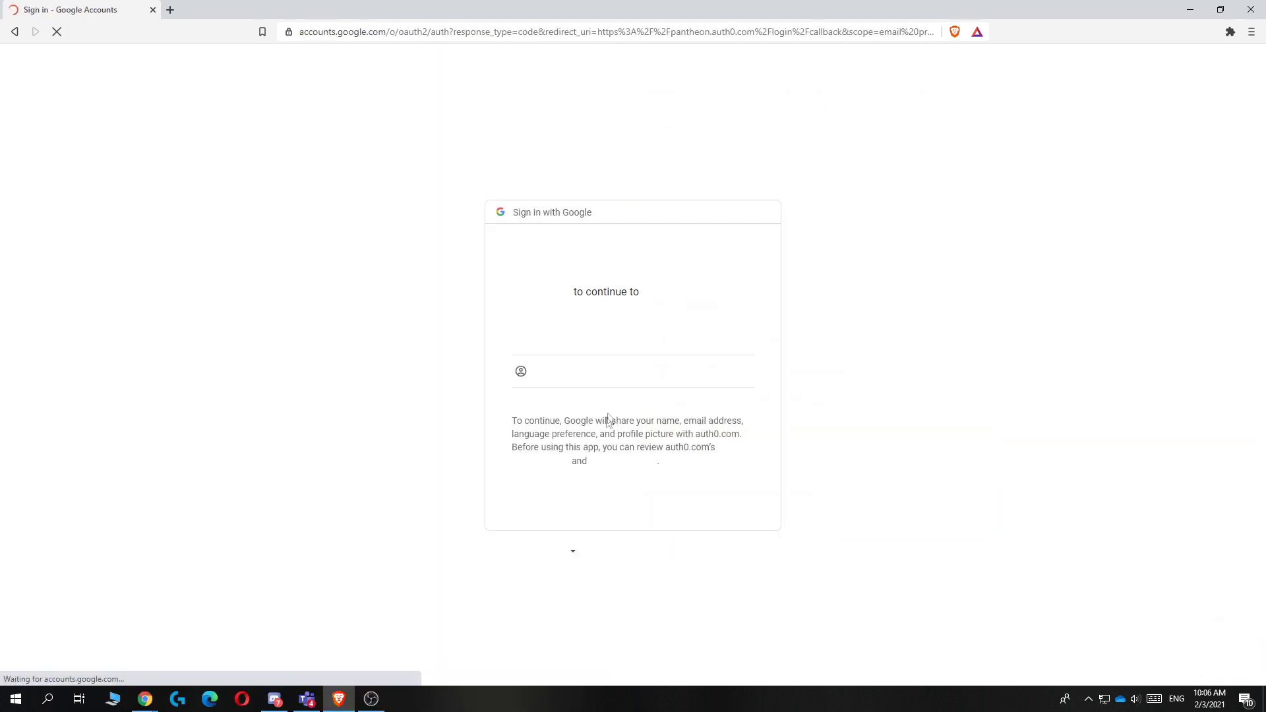
click(566, 346)
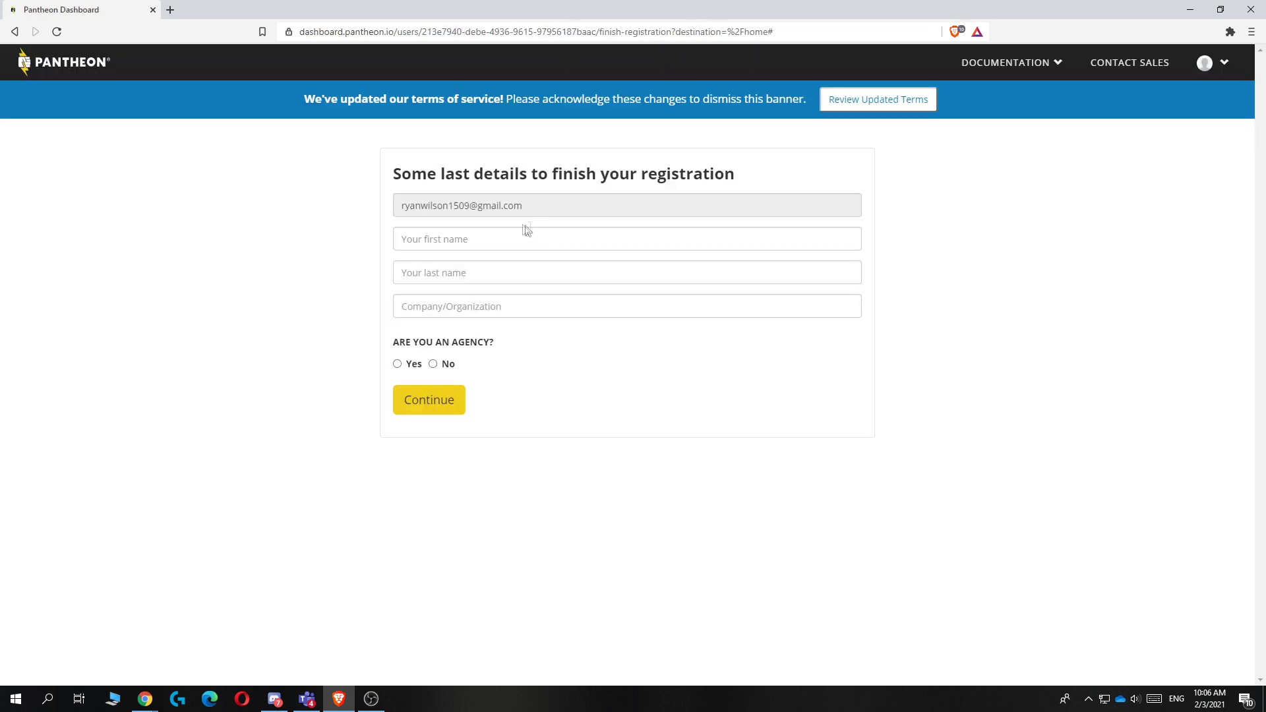
Step: Enter first name, last name and company, answer No to agency, and submit registration
click(472, 239)
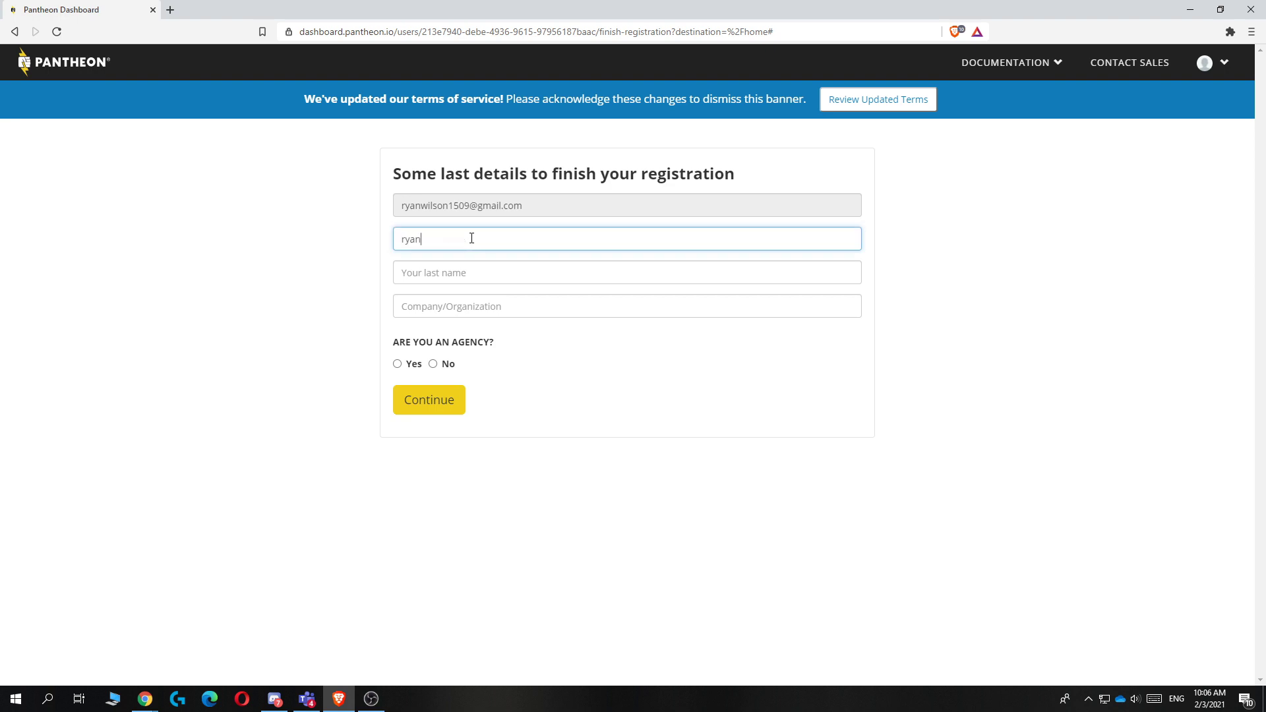
click(482, 275)
click(432, 364)
click(428, 306)
text(rwin)
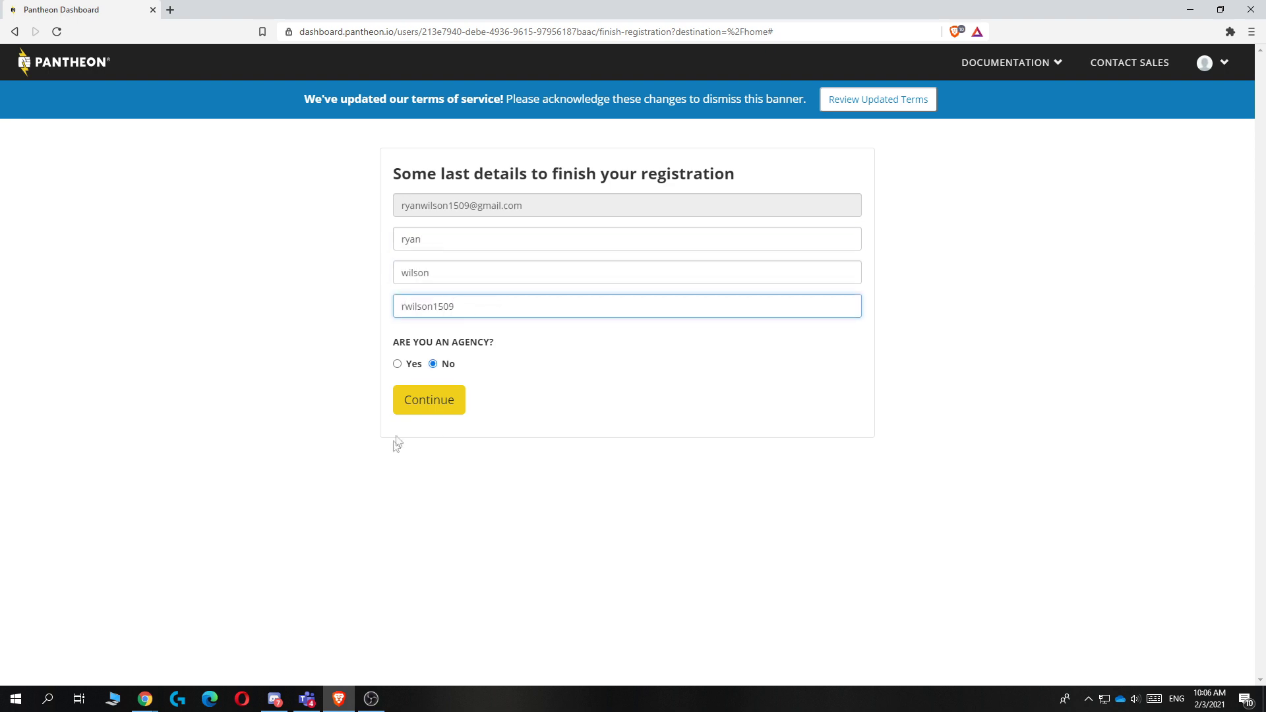
click(405, 401)
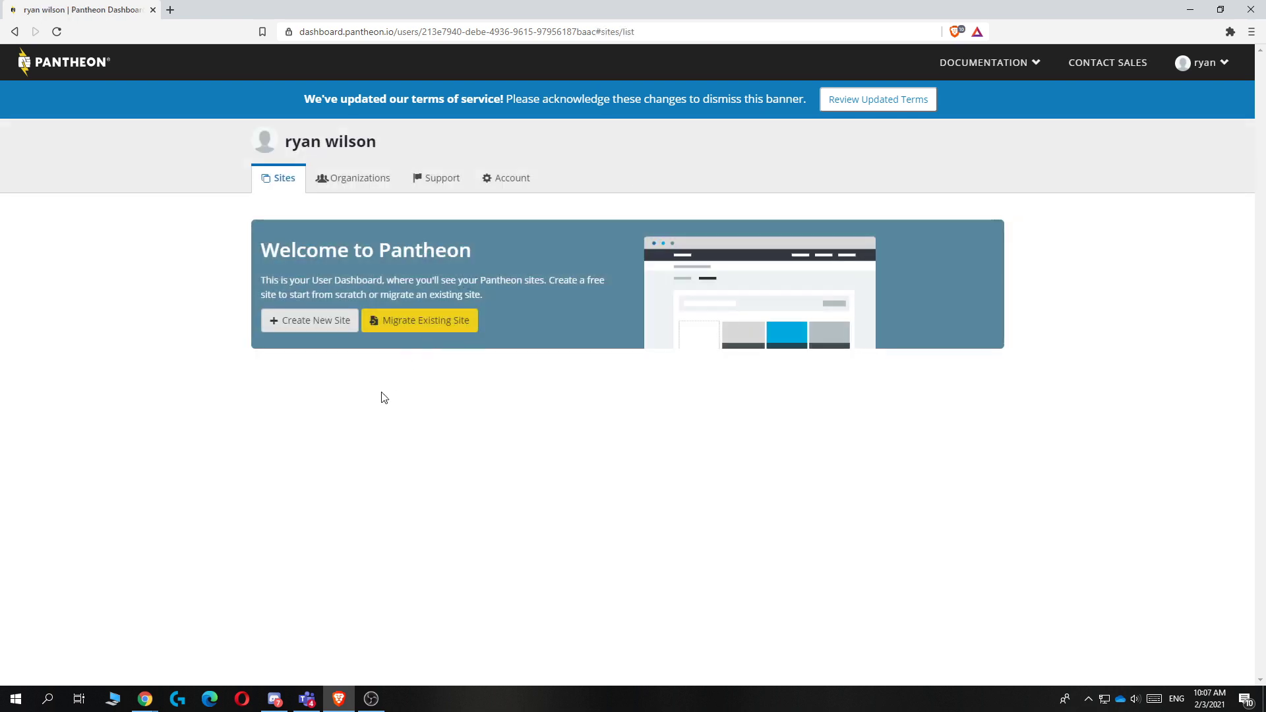
Step: Enter howtotest23 as the new site's name
drag(489, 255, 259, 263)
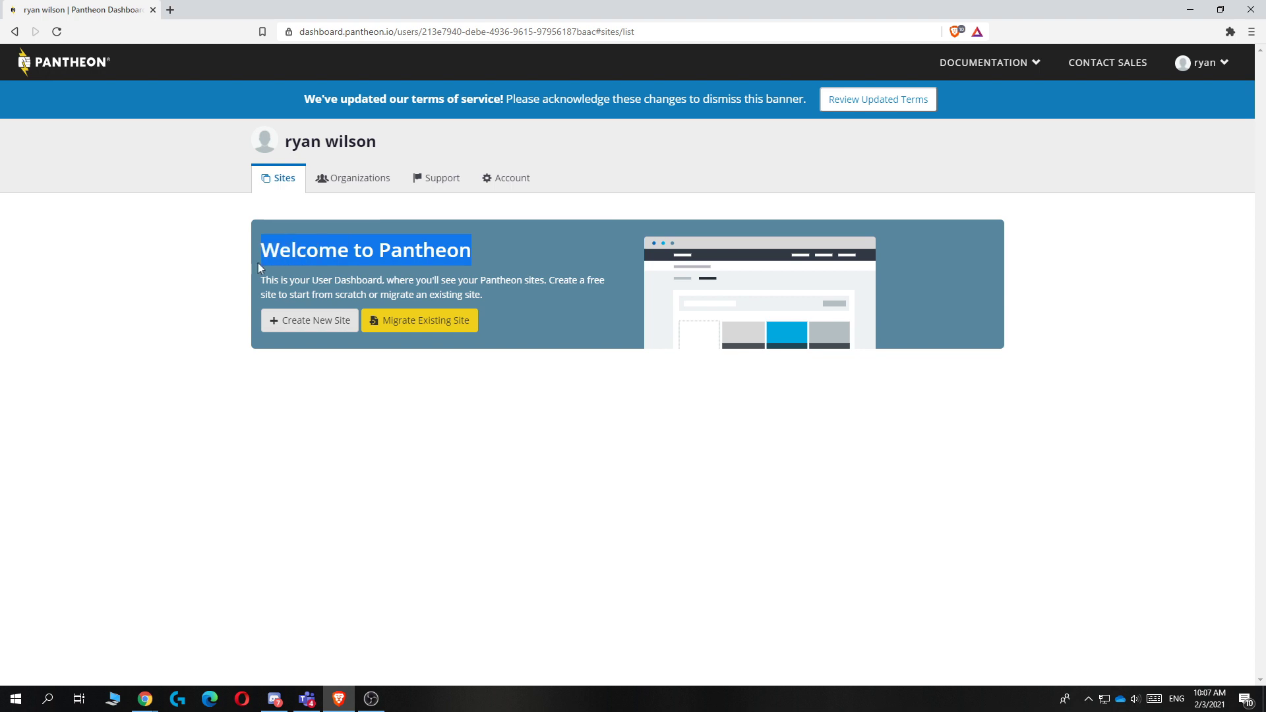
click(170, 270)
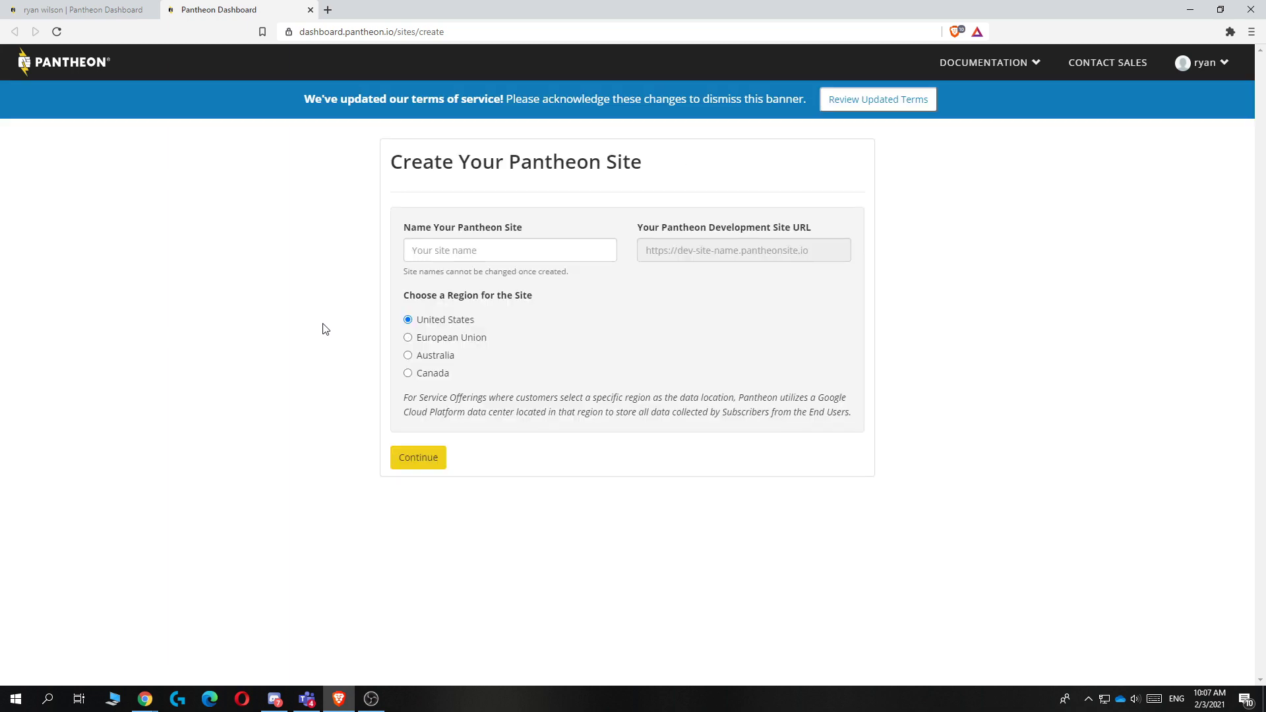
click(478, 249)
click(410, 236)
click(429, 247)
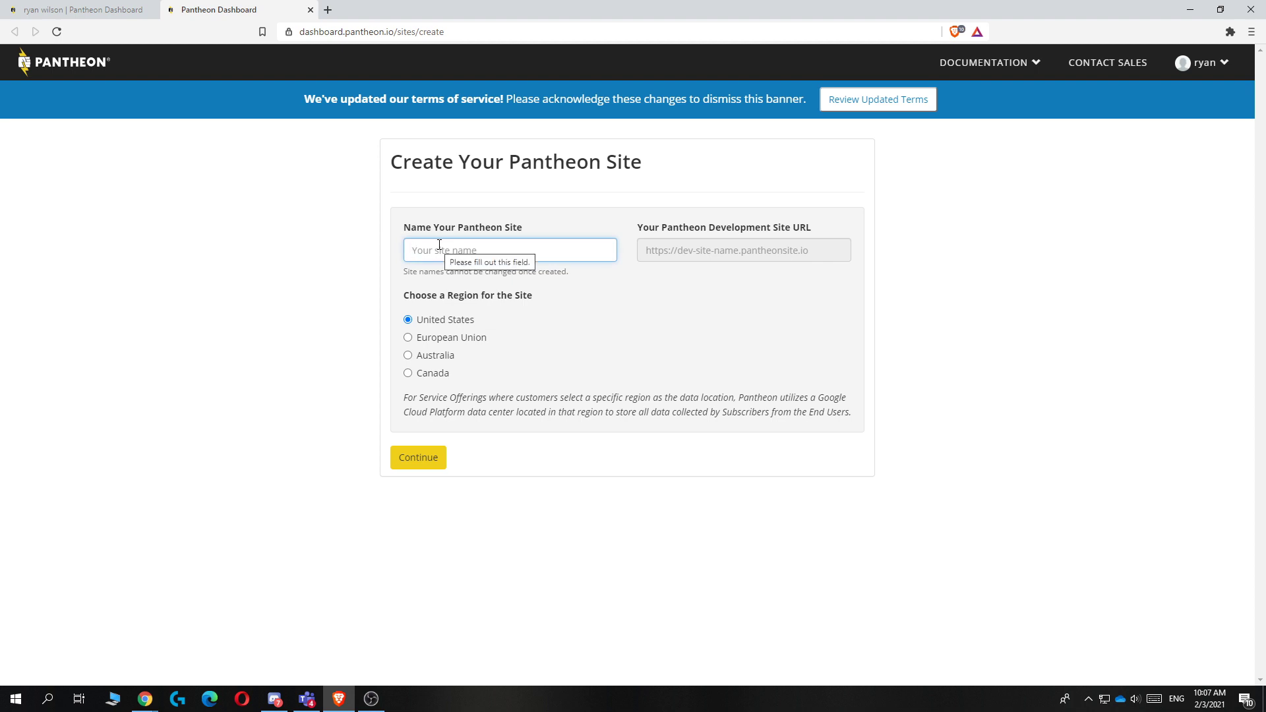
text(howtotest)
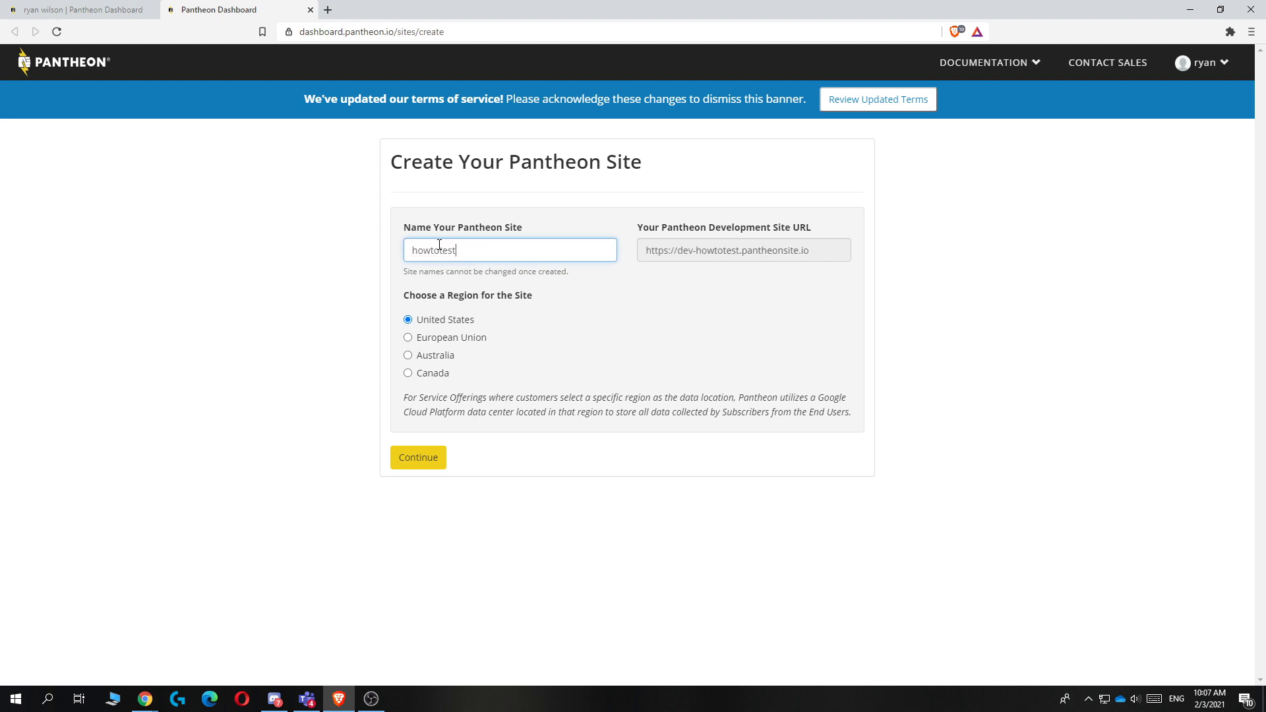
text(23)
Step: Keep United States as the region and create the site
drag(558, 299, 403, 295)
click(373, 291)
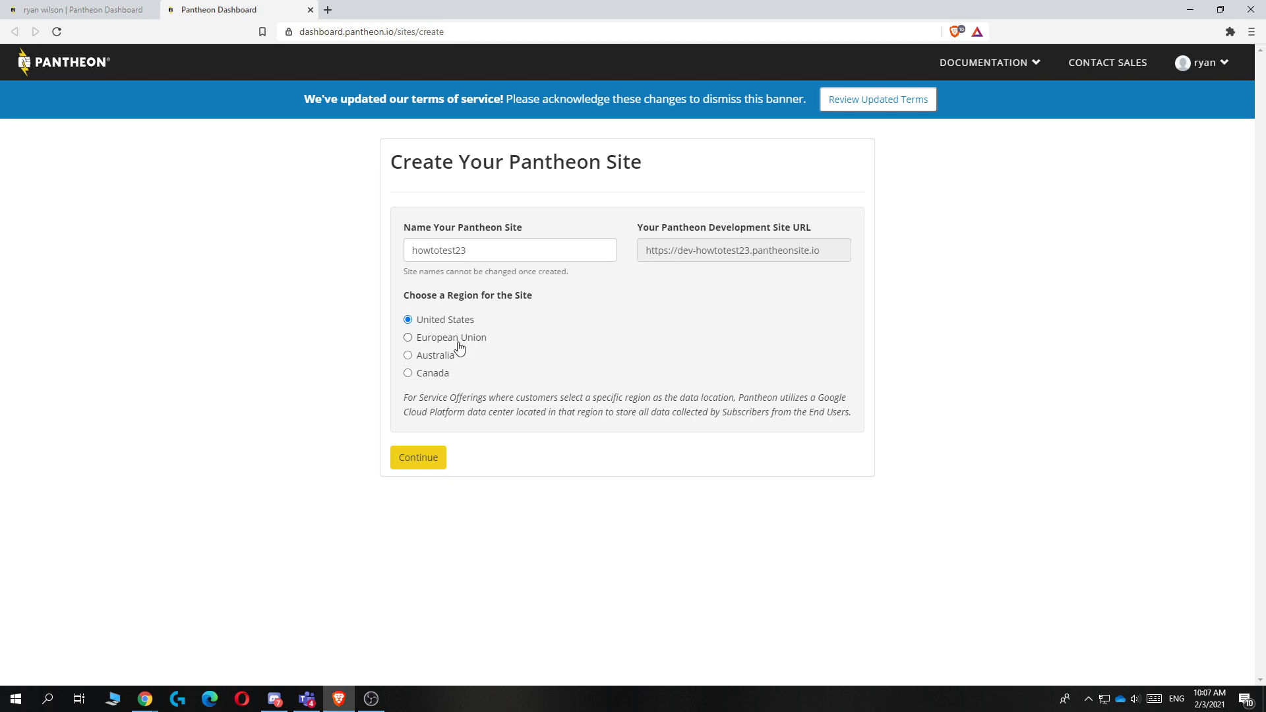
drag(496, 328, 415, 326)
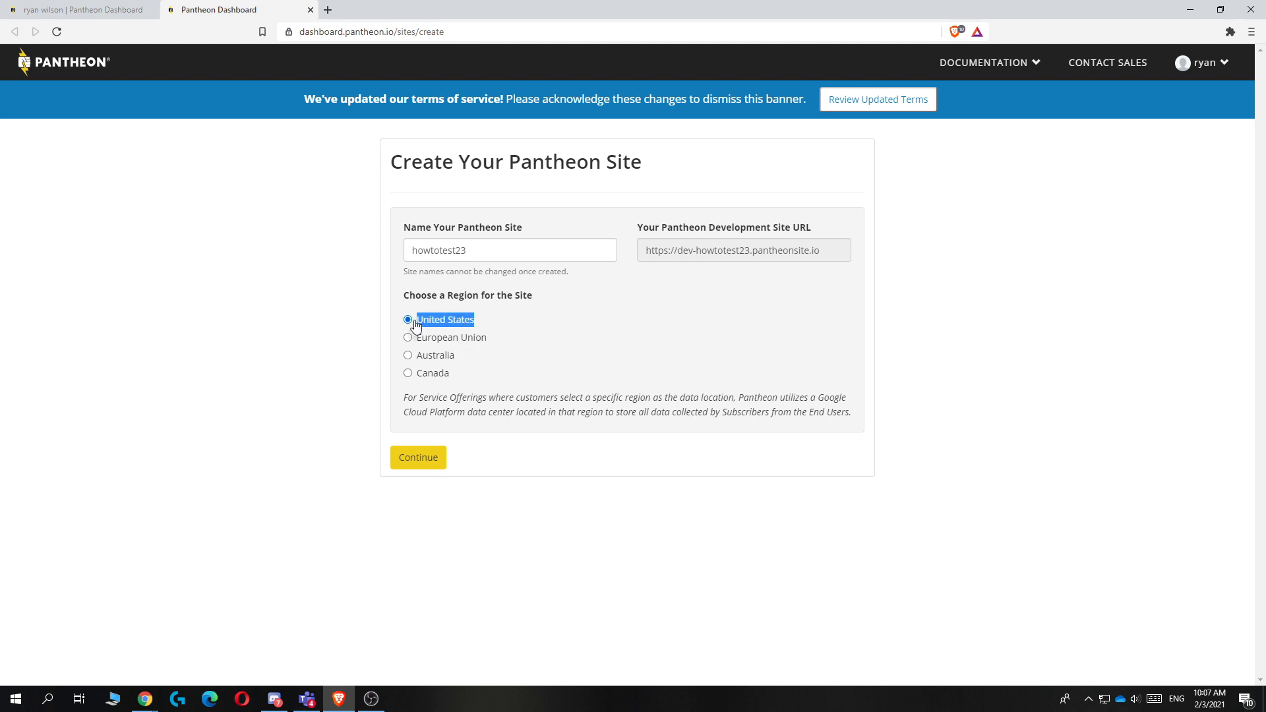
click(422, 316)
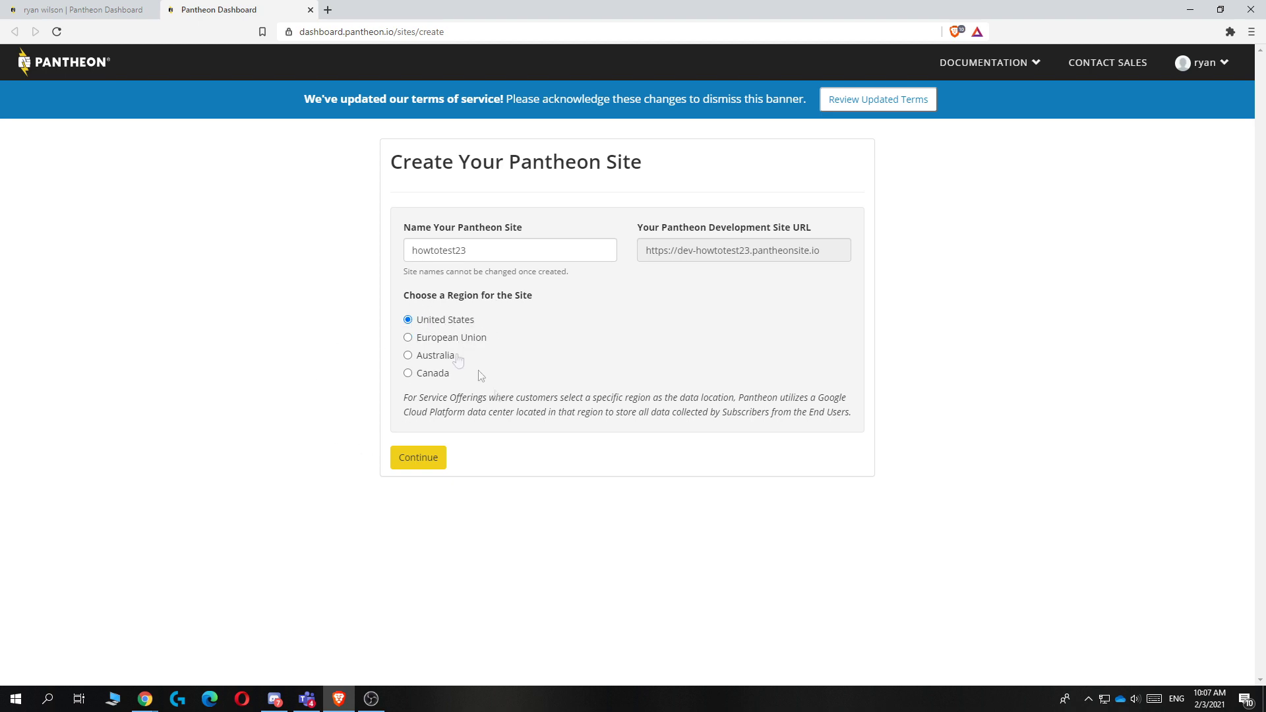
click(411, 463)
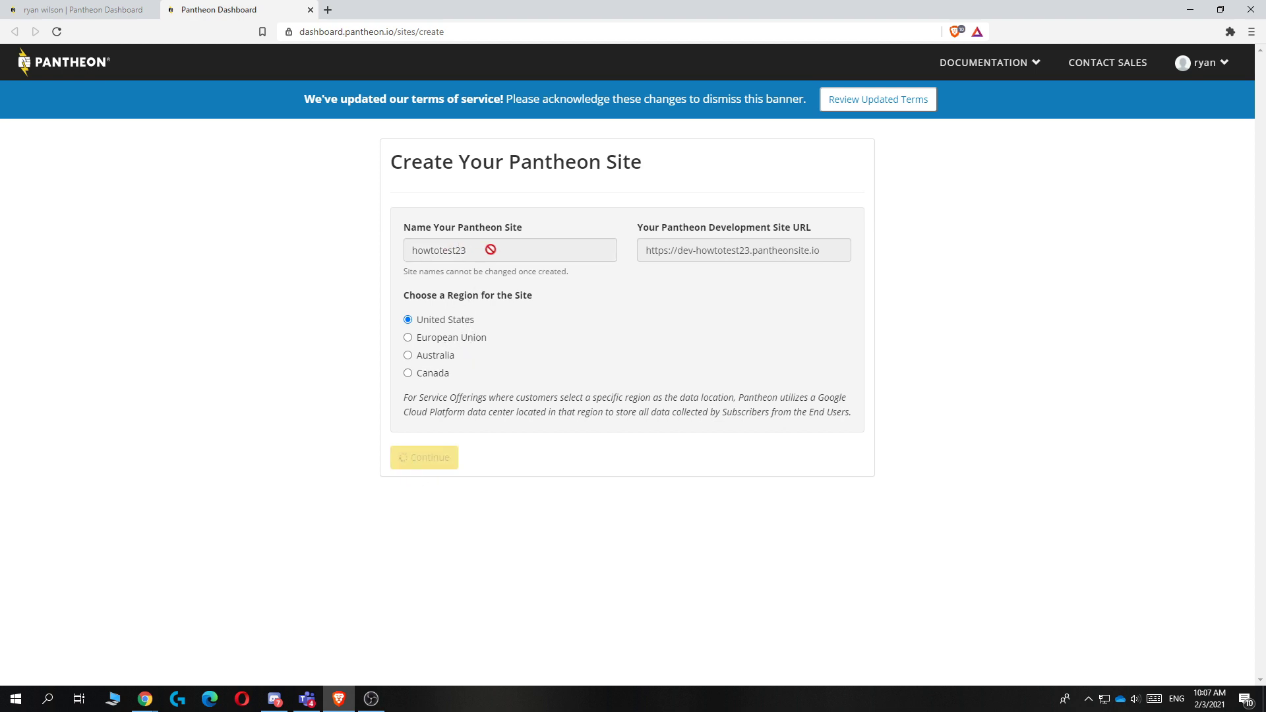
drag(472, 326, 300, 333)
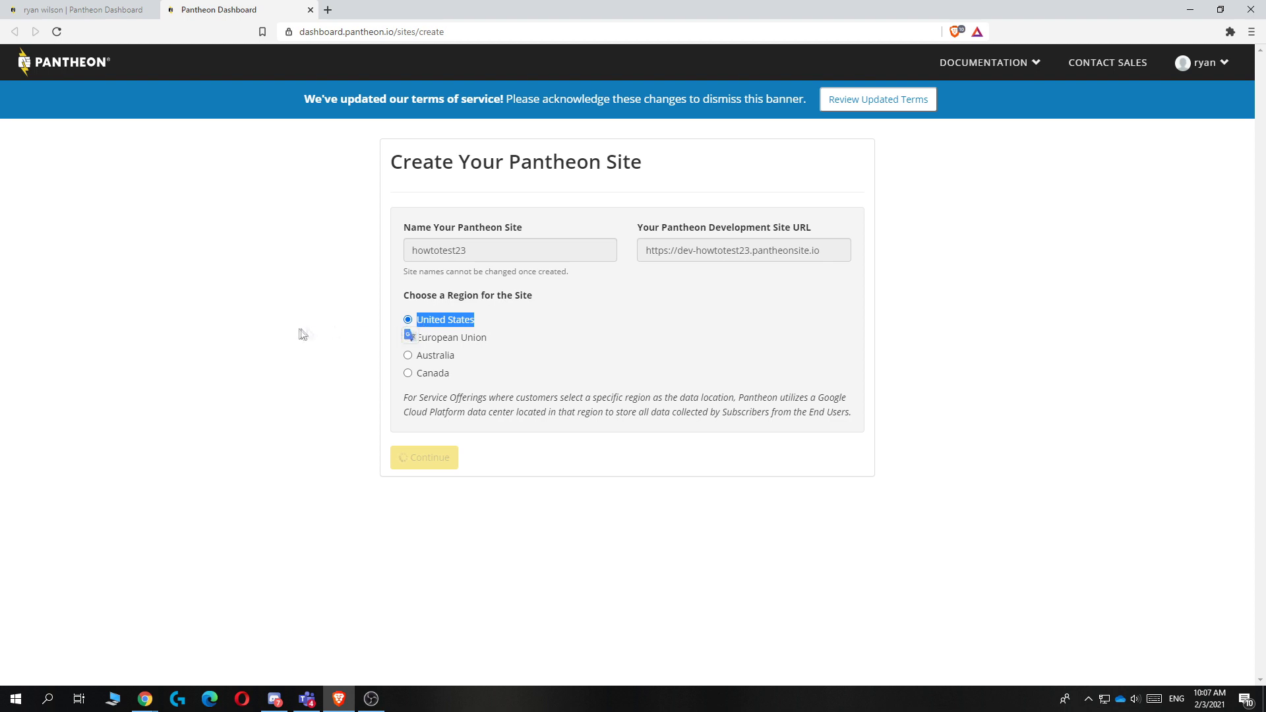
click(302, 333)
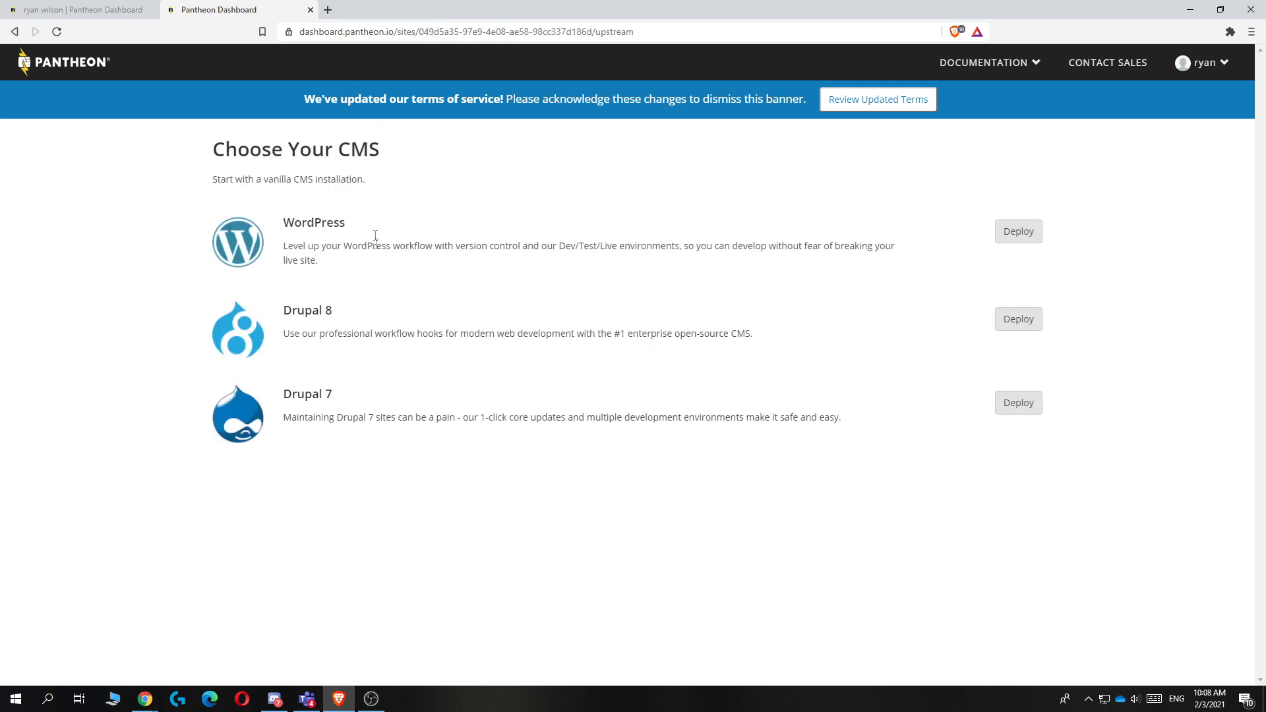
Step: Deploy WordPress as the CMS for howtotest23 and open its site dashboard
drag(420, 162, 179, 160)
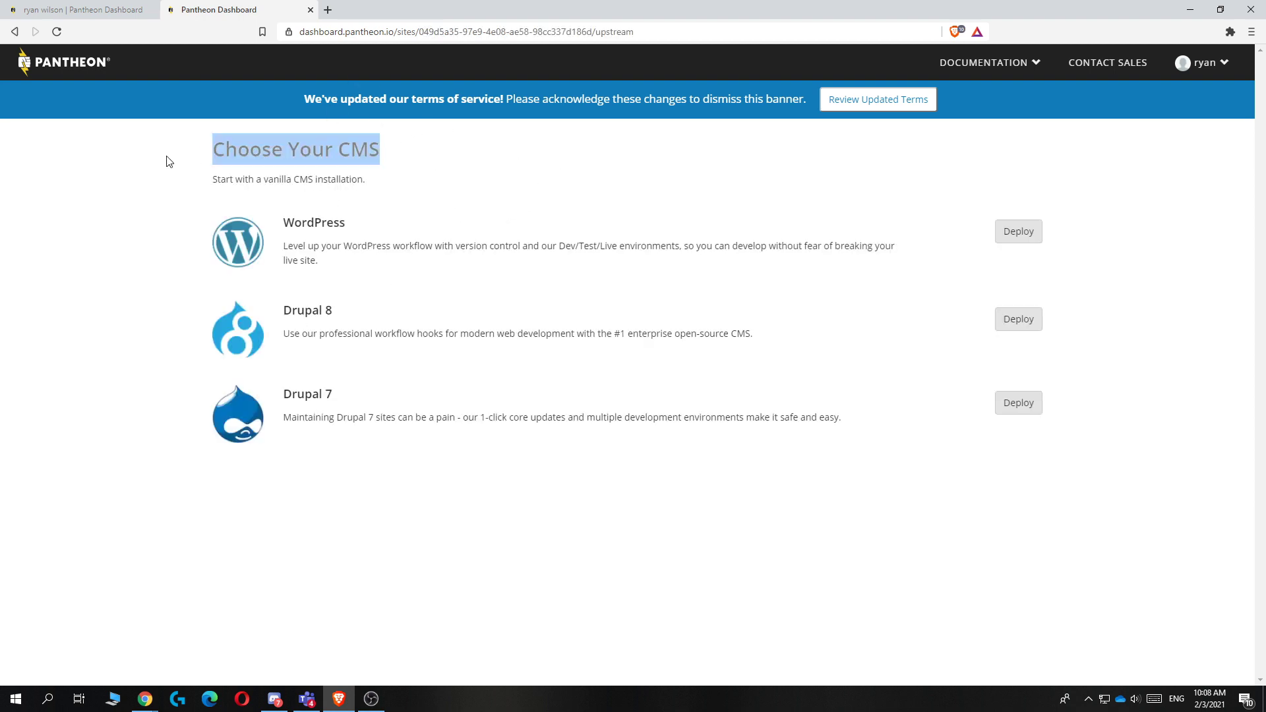
click(194, 167)
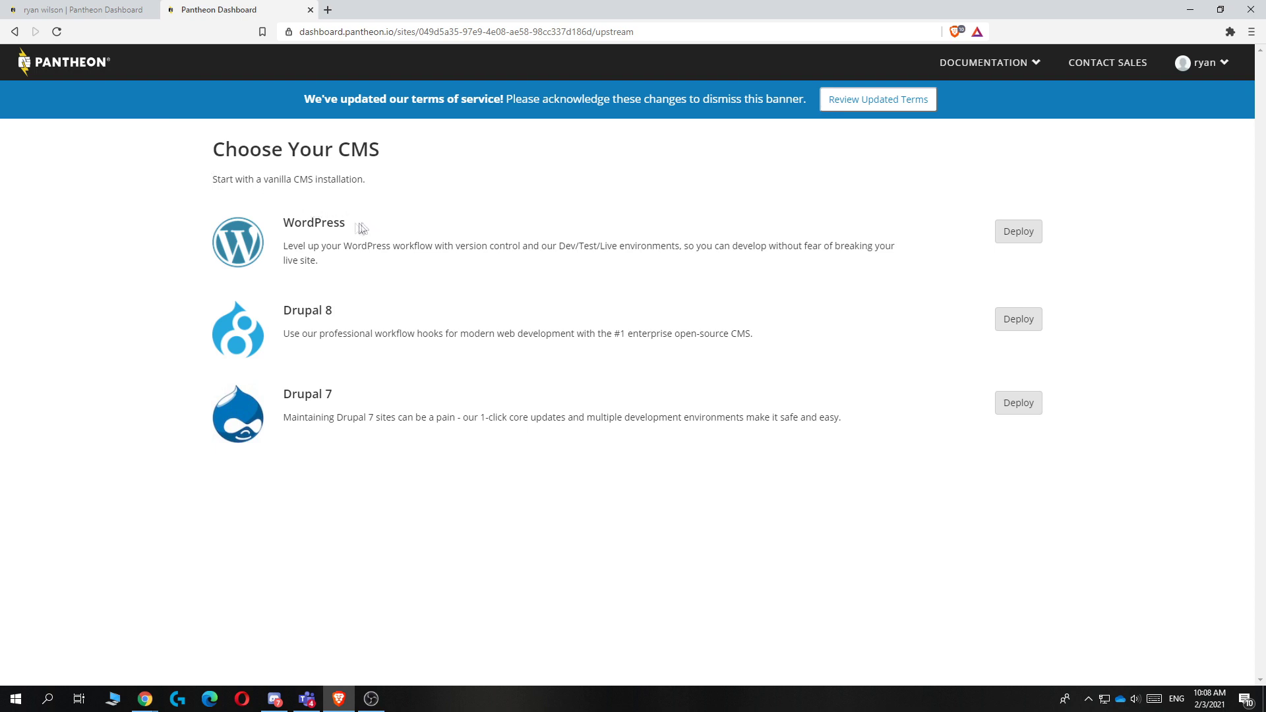
drag(359, 225, 283, 224)
click(415, 220)
drag(338, 263, 290, 252)
click(405, 190)
click(1018, 232)
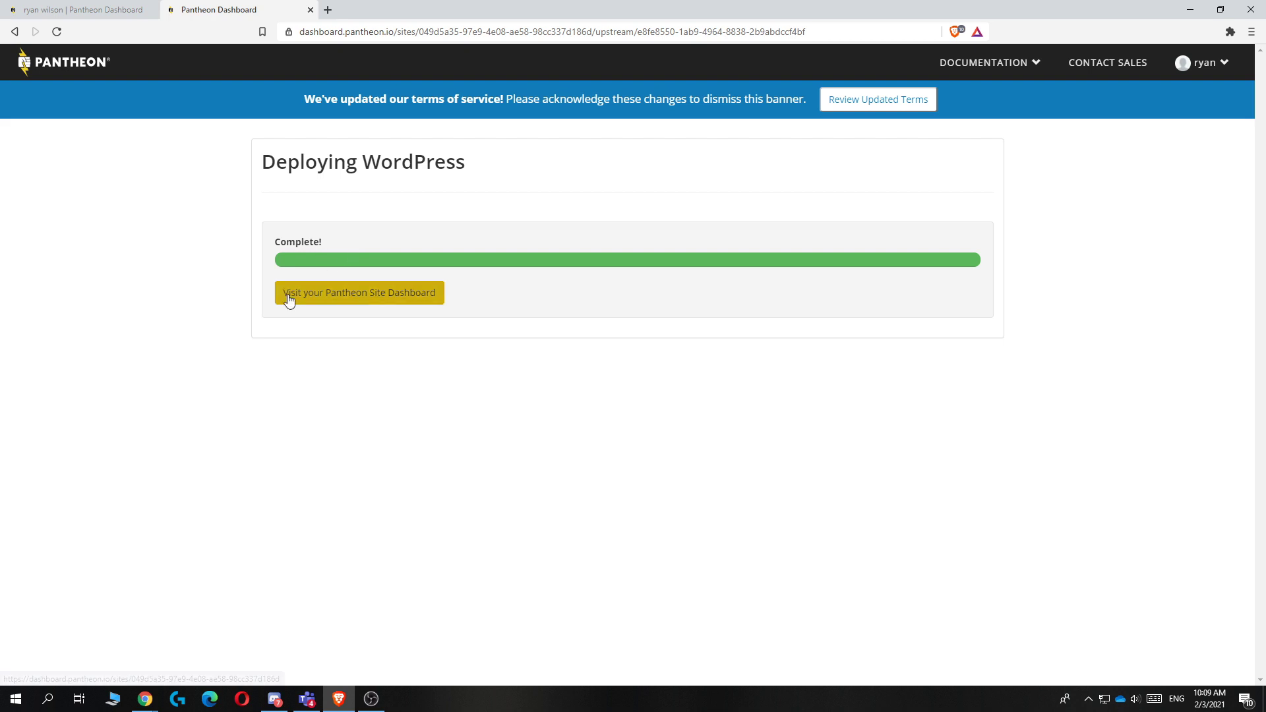
click(394, 298)
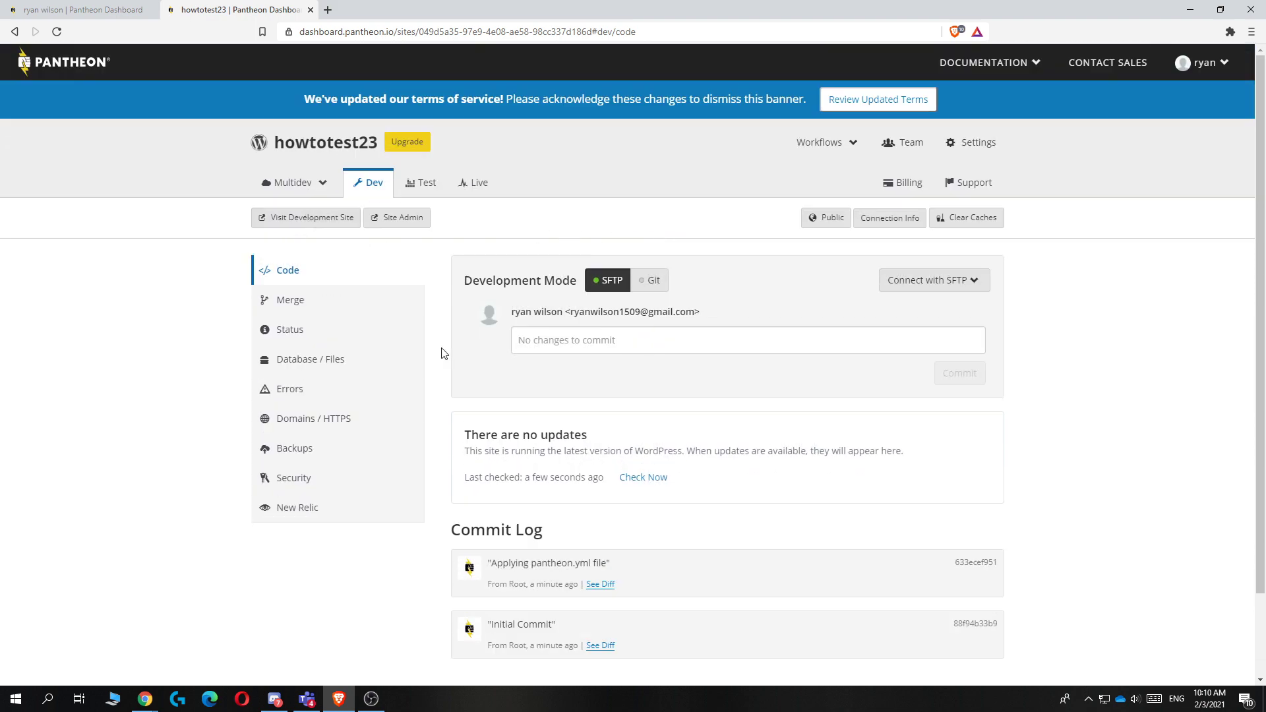
Step: Open Site Admin for the Dev environment to reach the WordPress installer
click(395, 223)
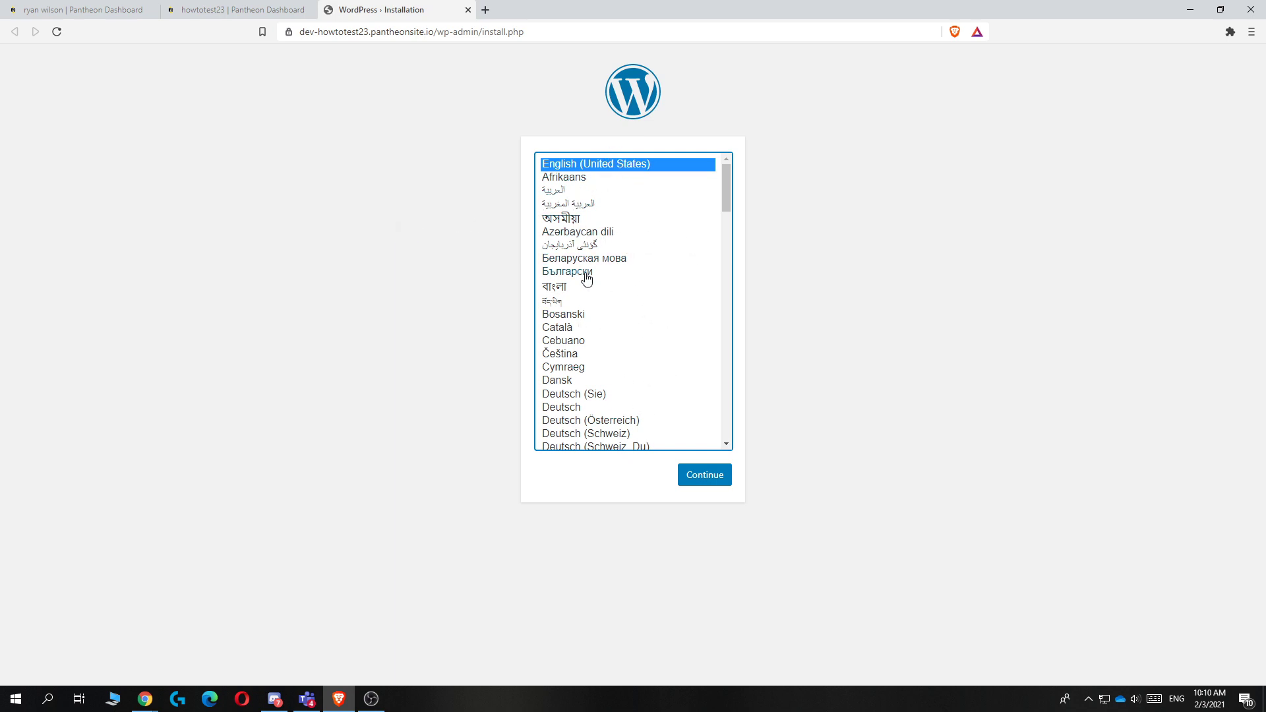
Step: Continue the install in English and enter howtotest23 as the site title
click(698, 479)
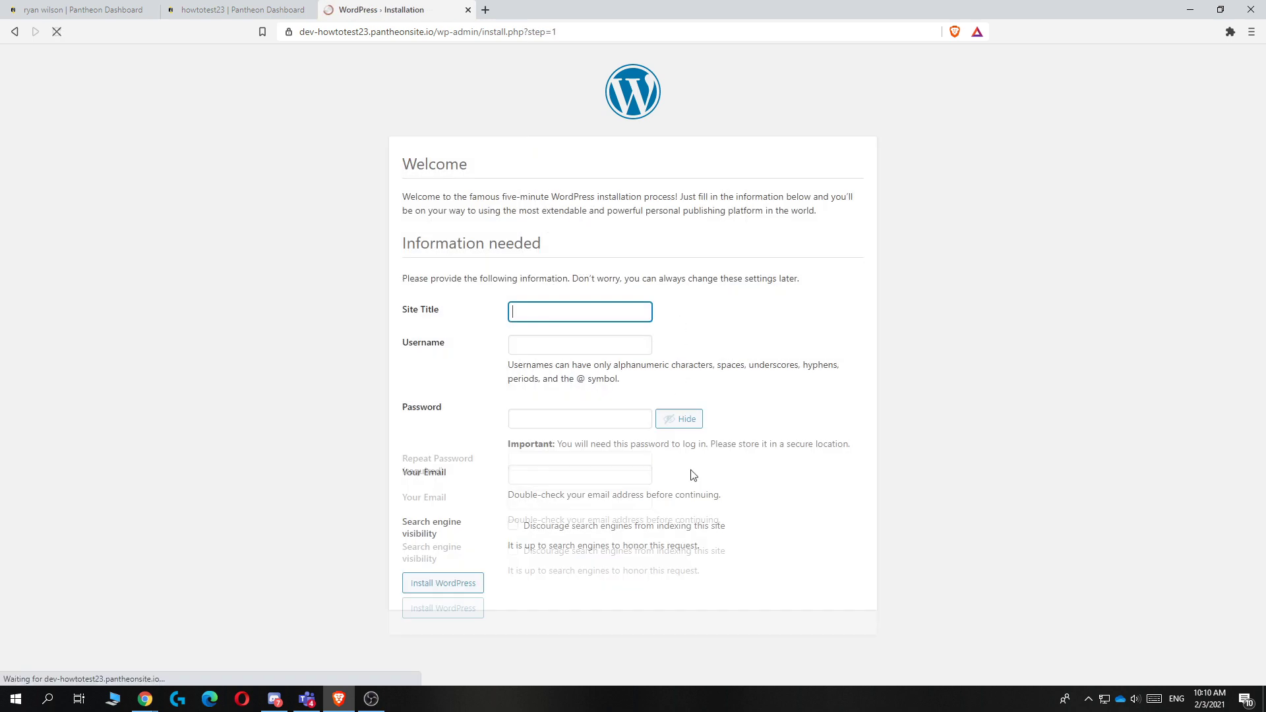
click(544, 321)
click(449, 322)
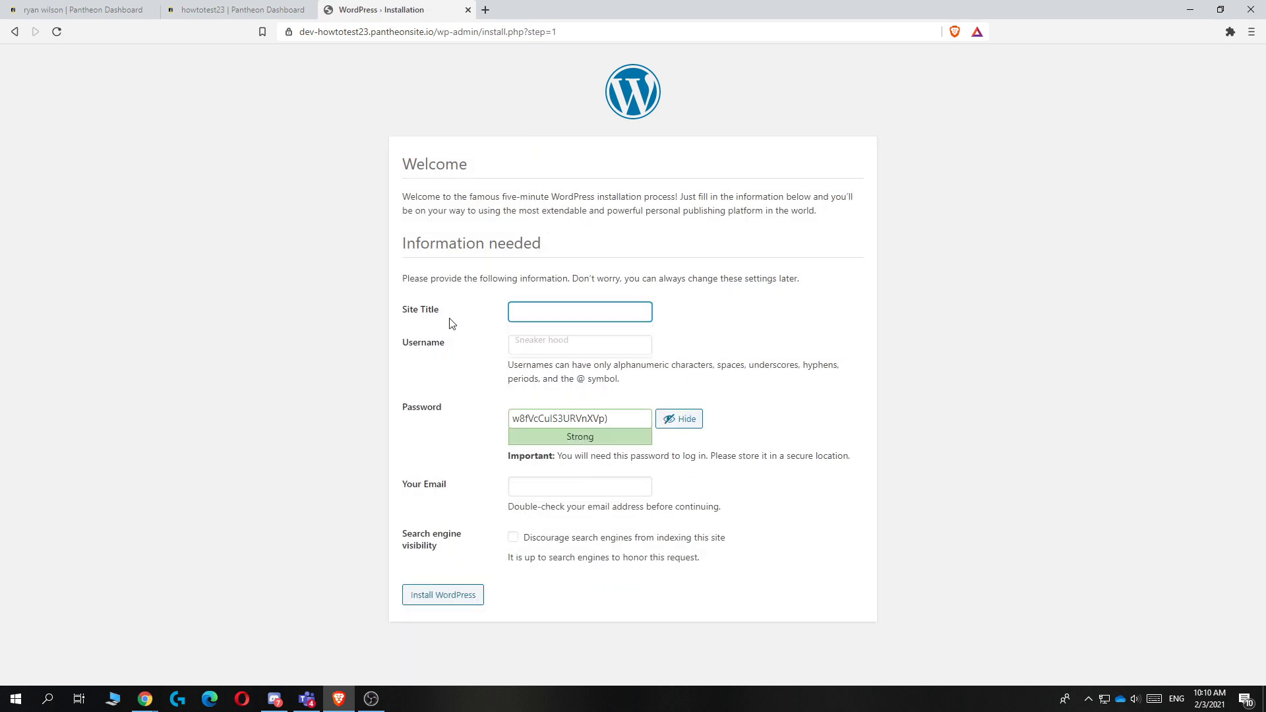
click(540, 309)
text(howtotest23)
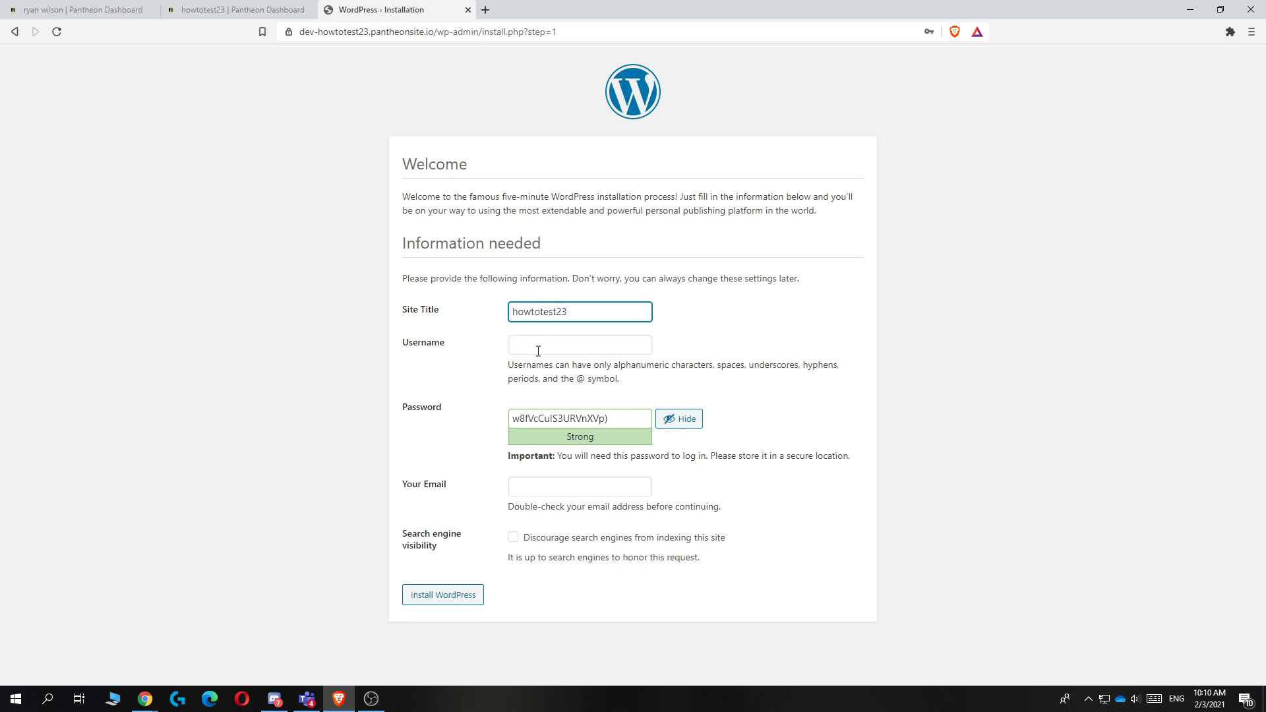
Step: Fill in the admin username and e-mail from suggestions, then run the installation
click(538, 351)
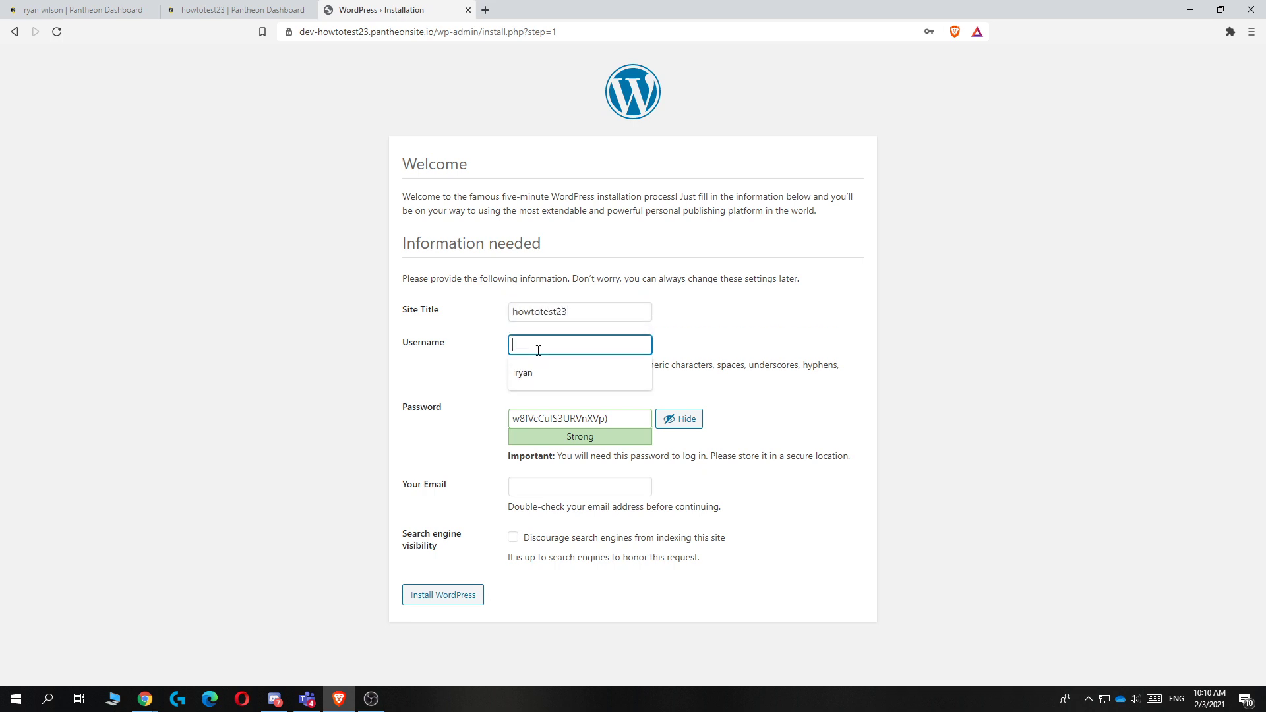
click(548, 371)
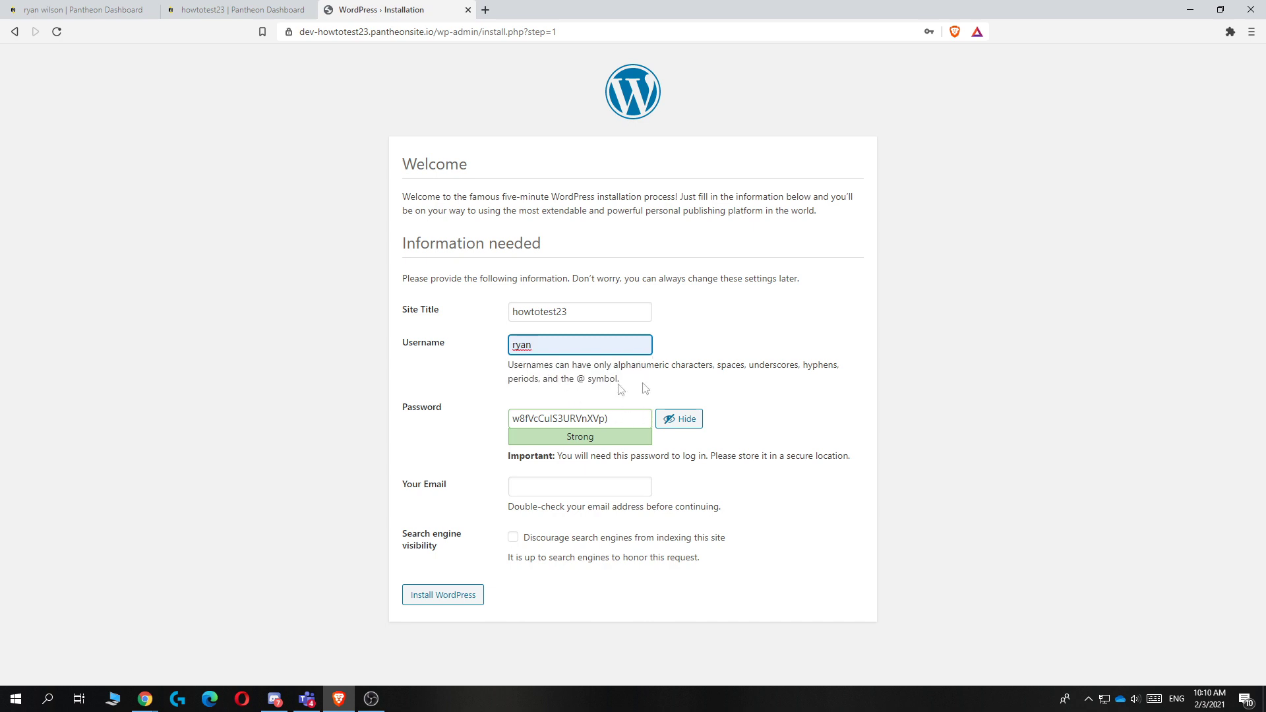
click(546, 486)
click(546, 507)
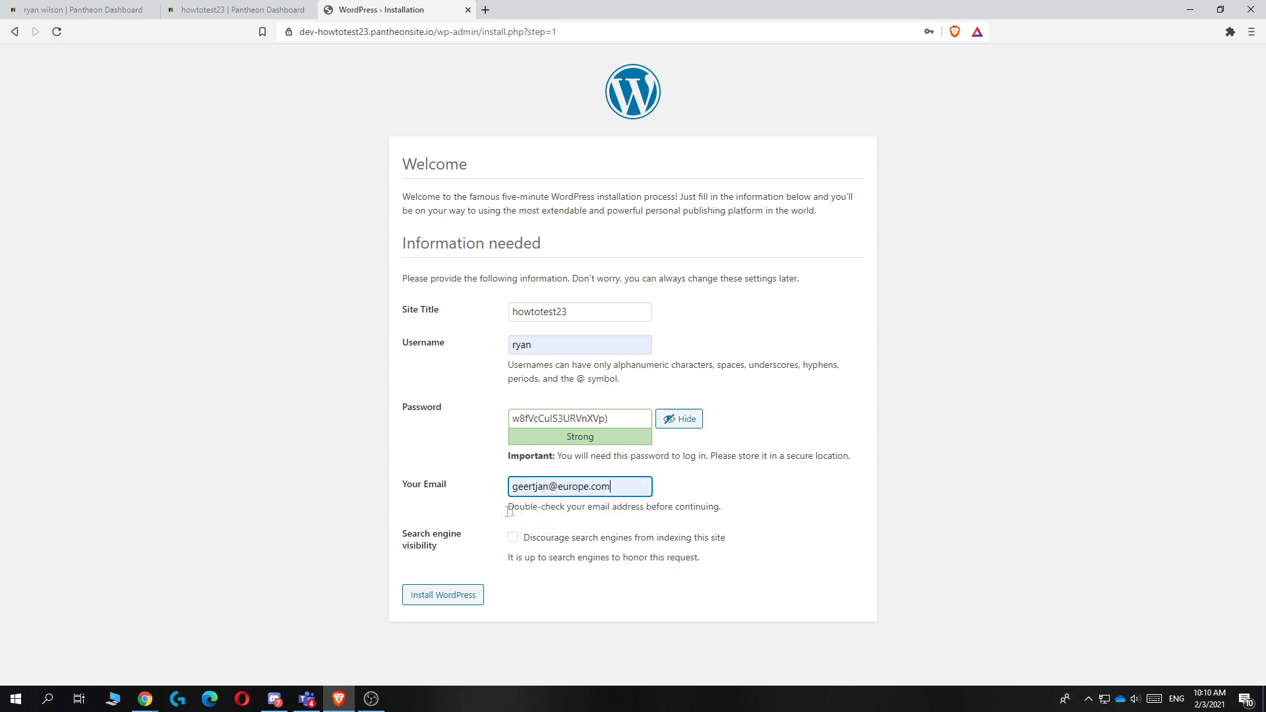
click(418, 595)
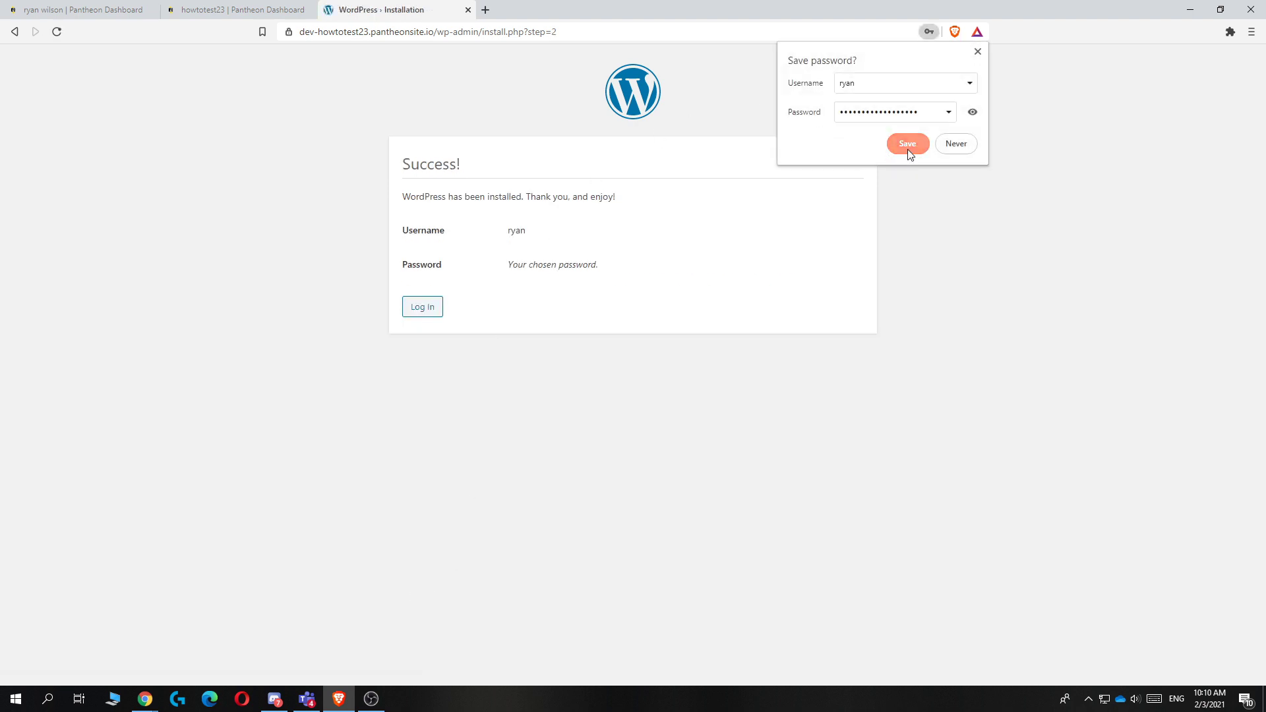
Step: Save the admin credentials in the browser and log in to the site
click(908, 149)
click(425, 308)
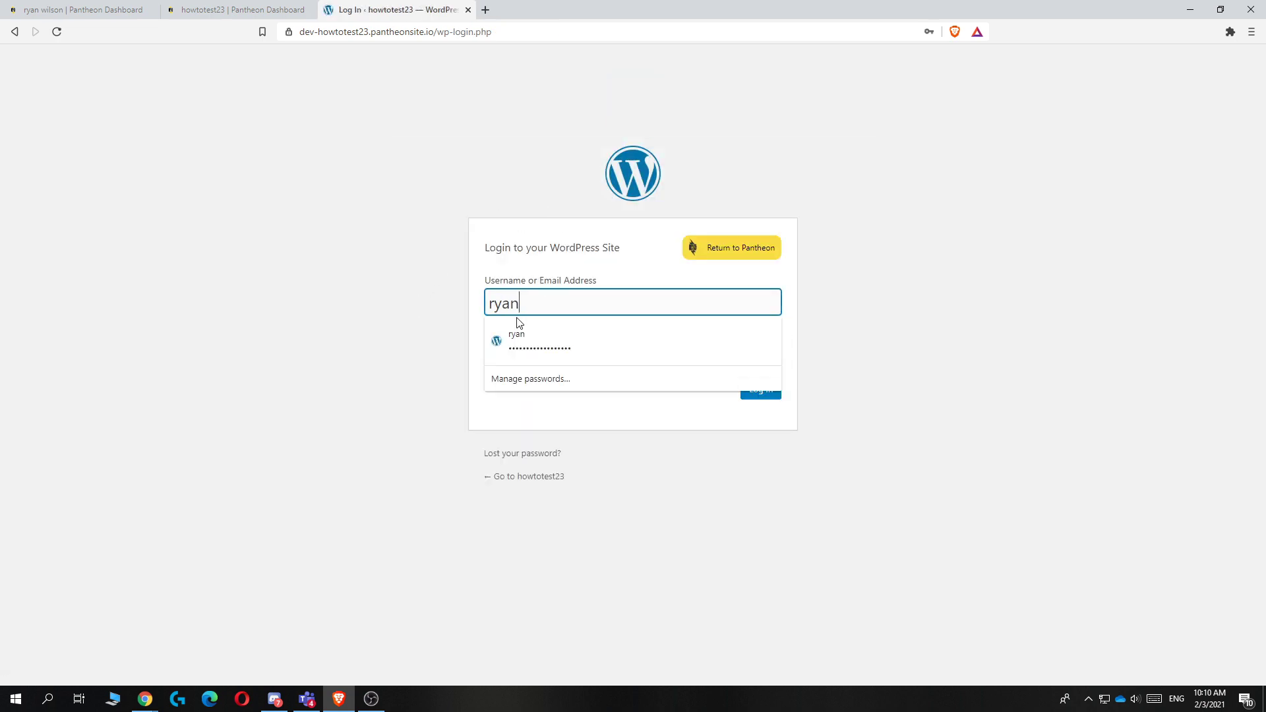
click(539, 329)
click(769, 395)
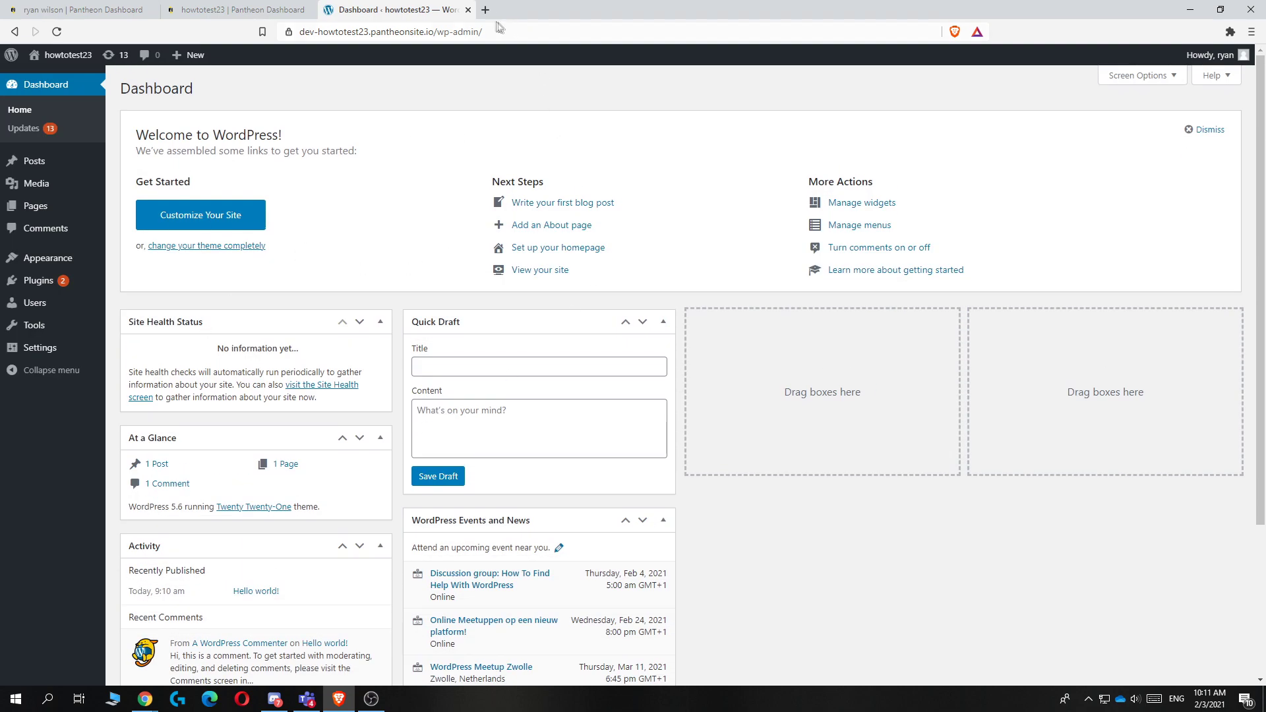
Step: Copy the site's base URL and load it in a new browser tab
drag(431, 32, 300, 31)
key(ctrl+c)
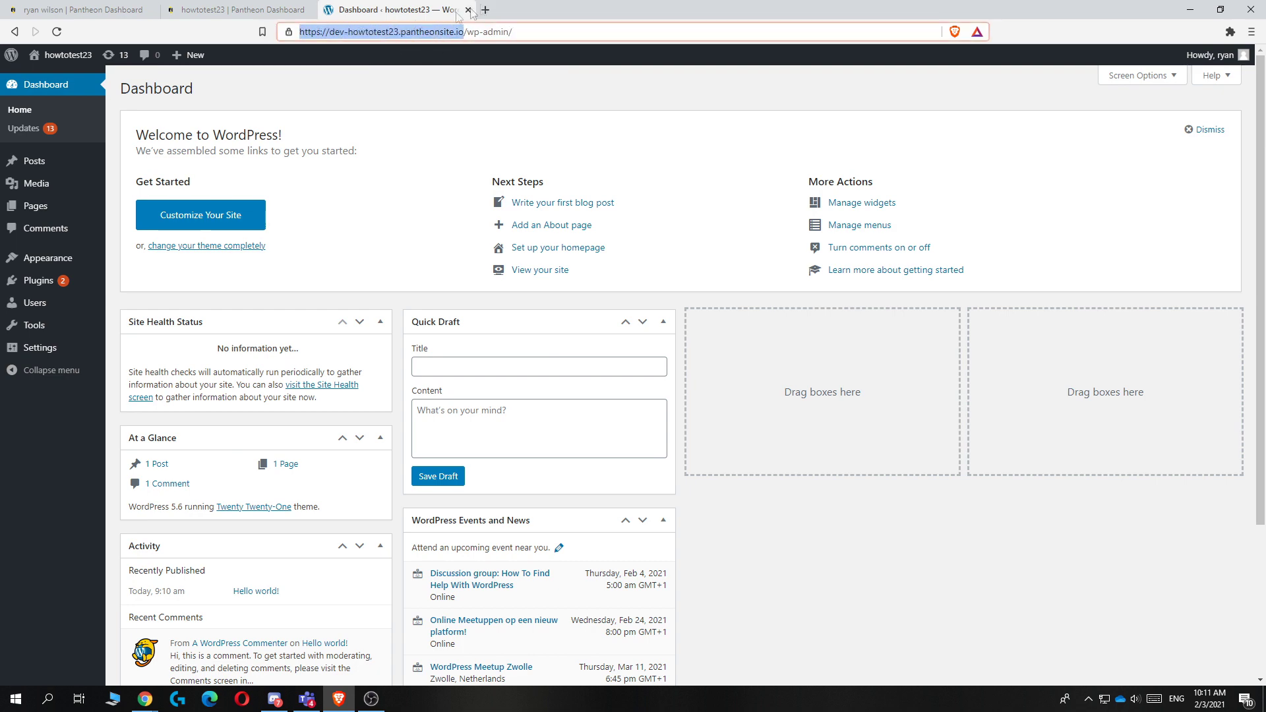
click(486, 9)
key(ctrl+v)
key(Return)
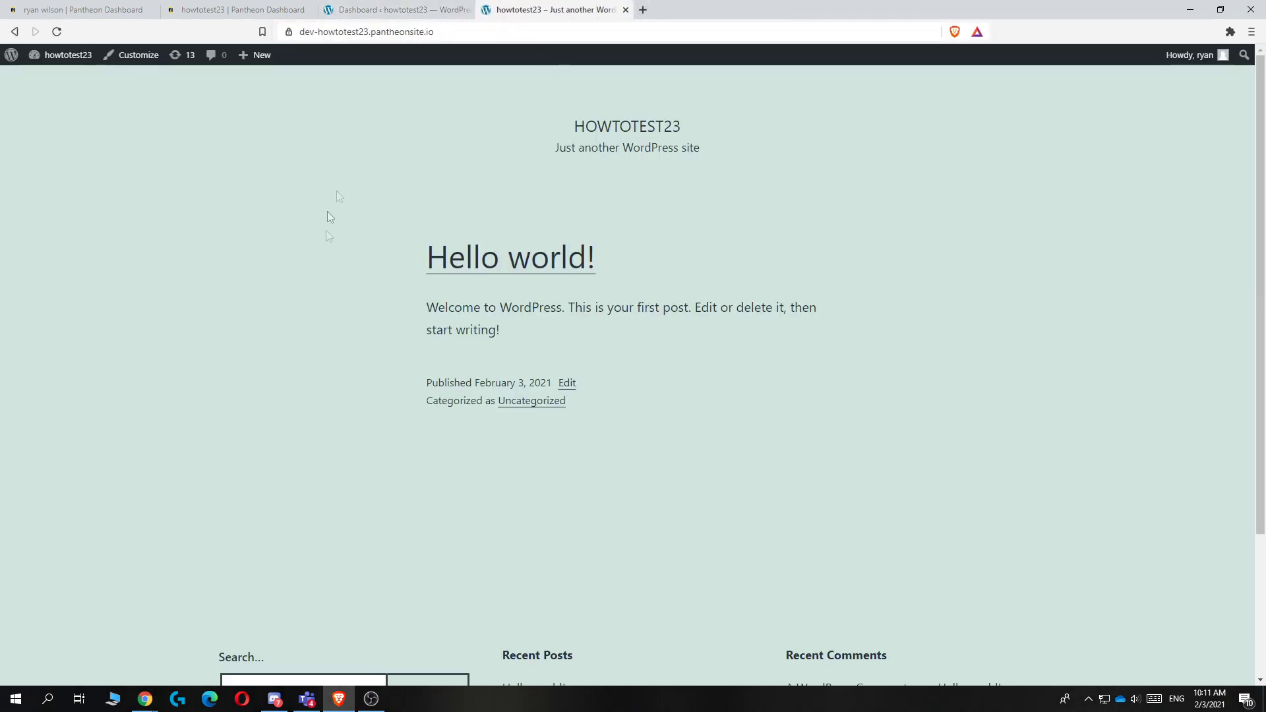
Step: Scroll through the Hello world! front page, then return to the admin Dashboard tab
scroll(446, 198, down, 3)
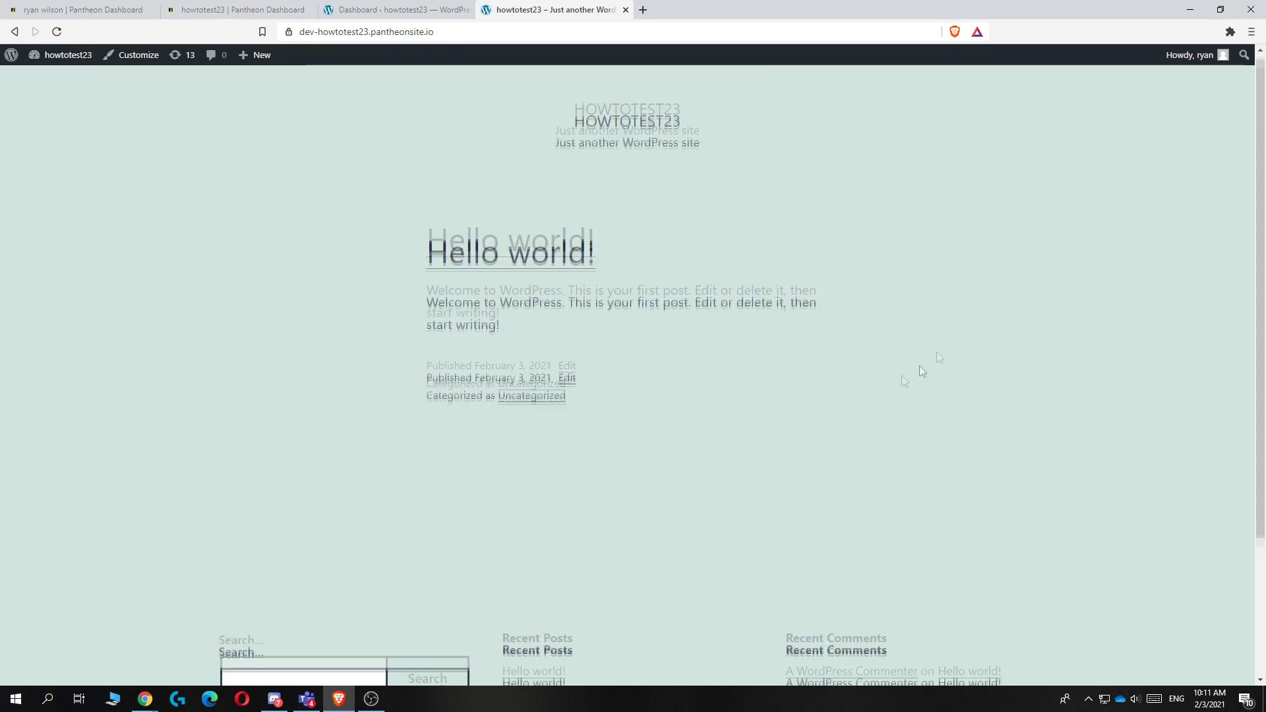
scroll(393, 293, up, 3)
scroll(857, 470, down, 3)
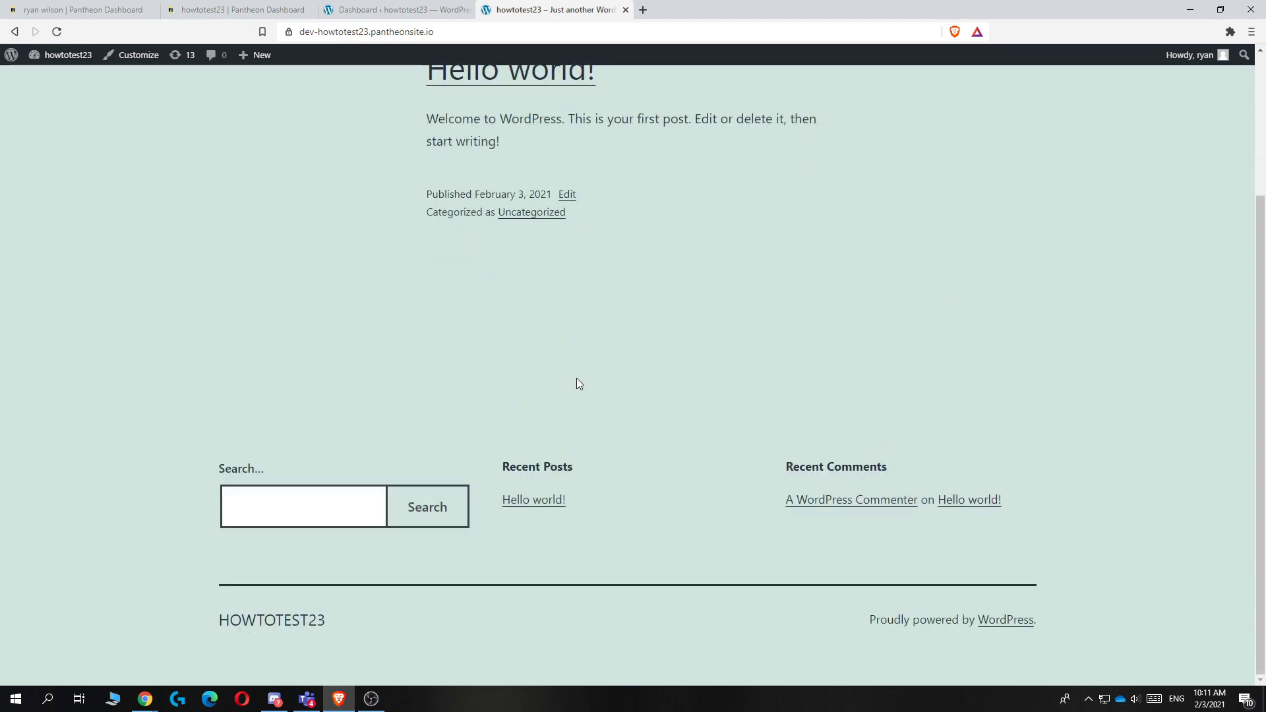
scroll(579, 384, up, 3)
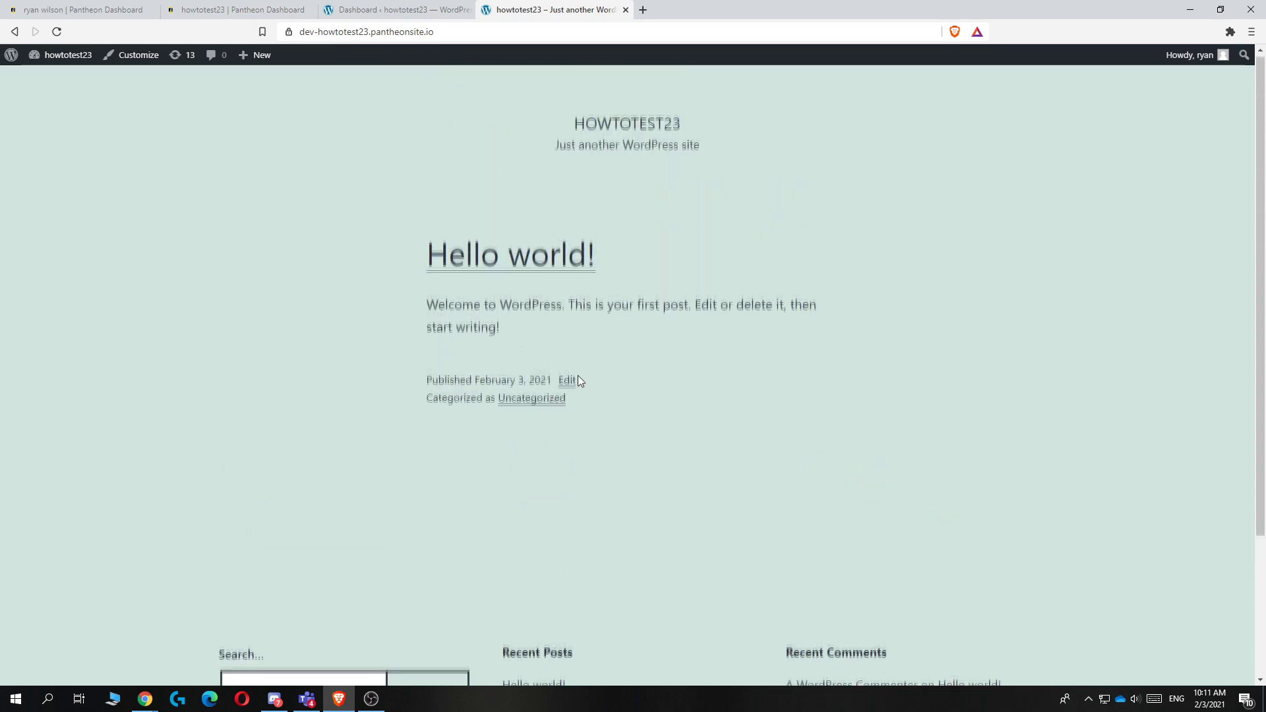
click(316, 37)
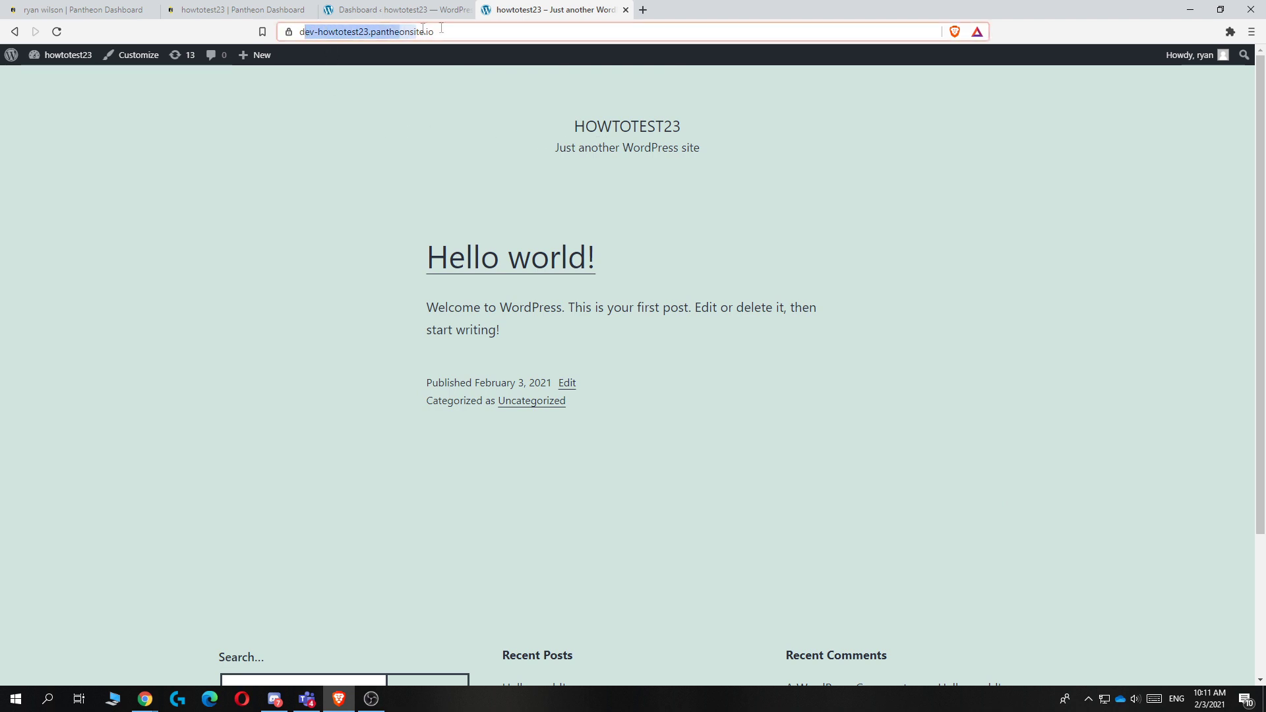
click(472, 137)
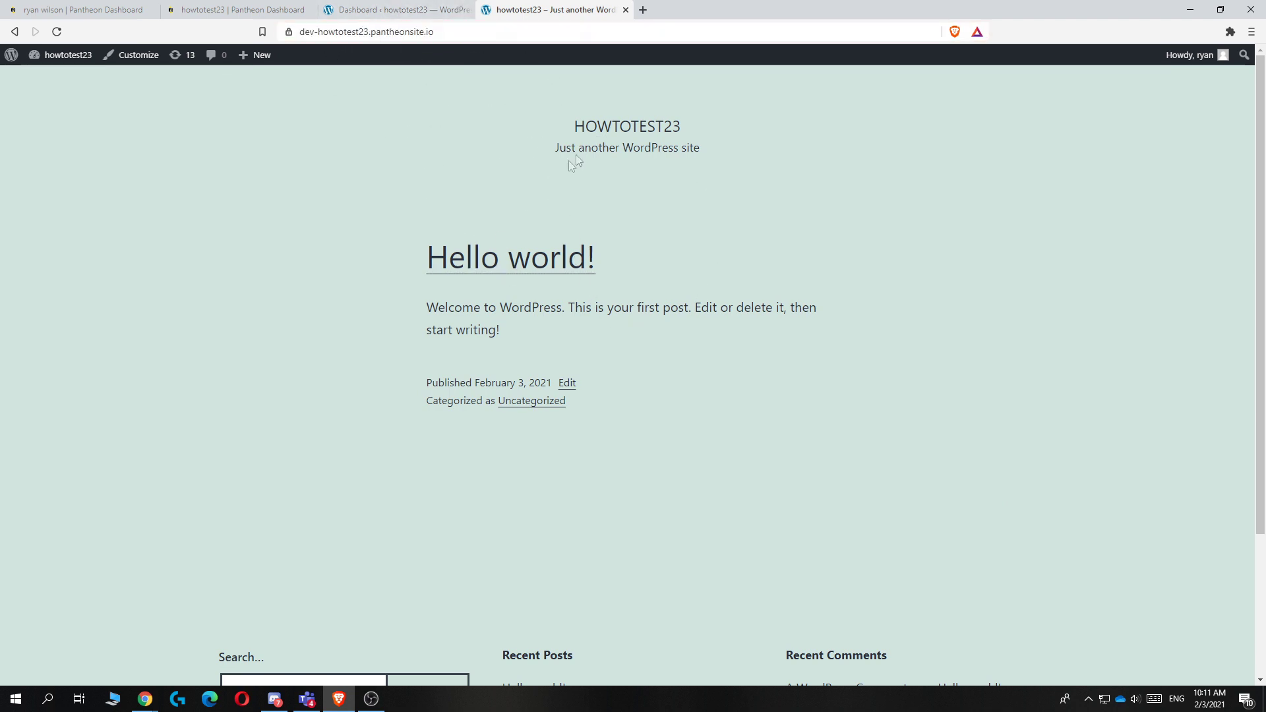
drag(568, 143, 729, 453)
scroll(703, 438, down, 3)
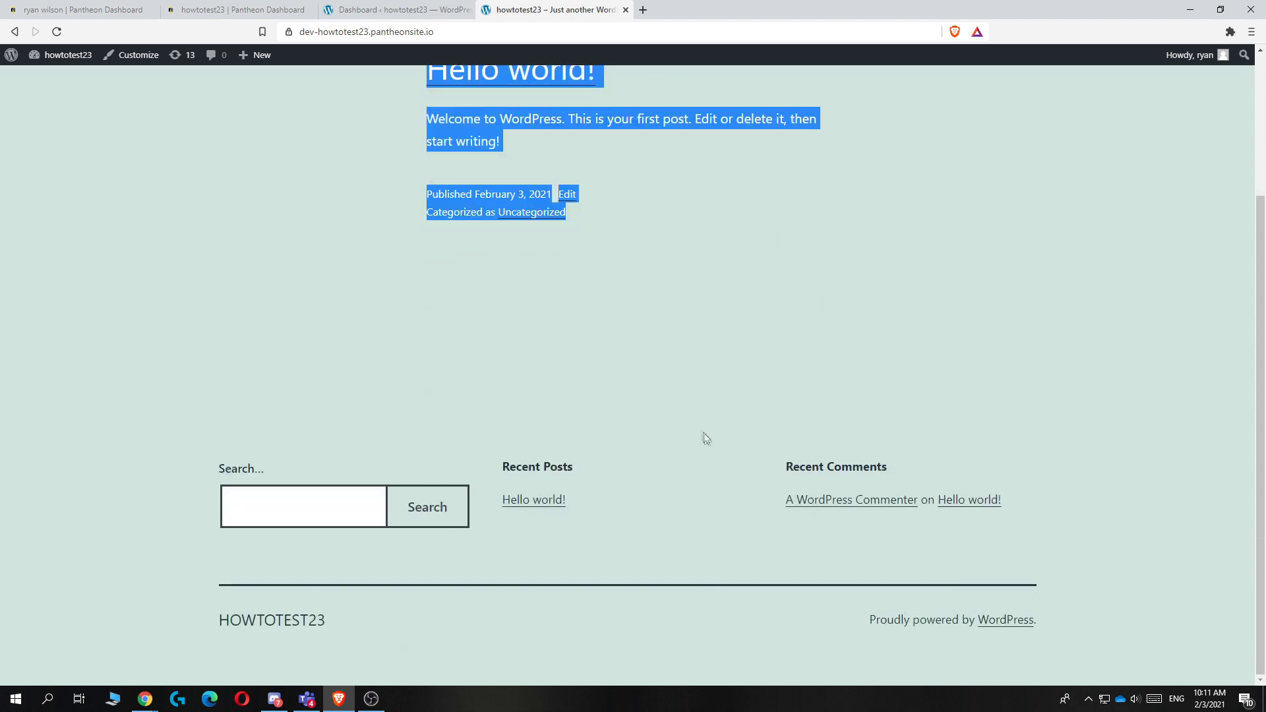
click(602, 339)
scroll(602, 339, up, 3)
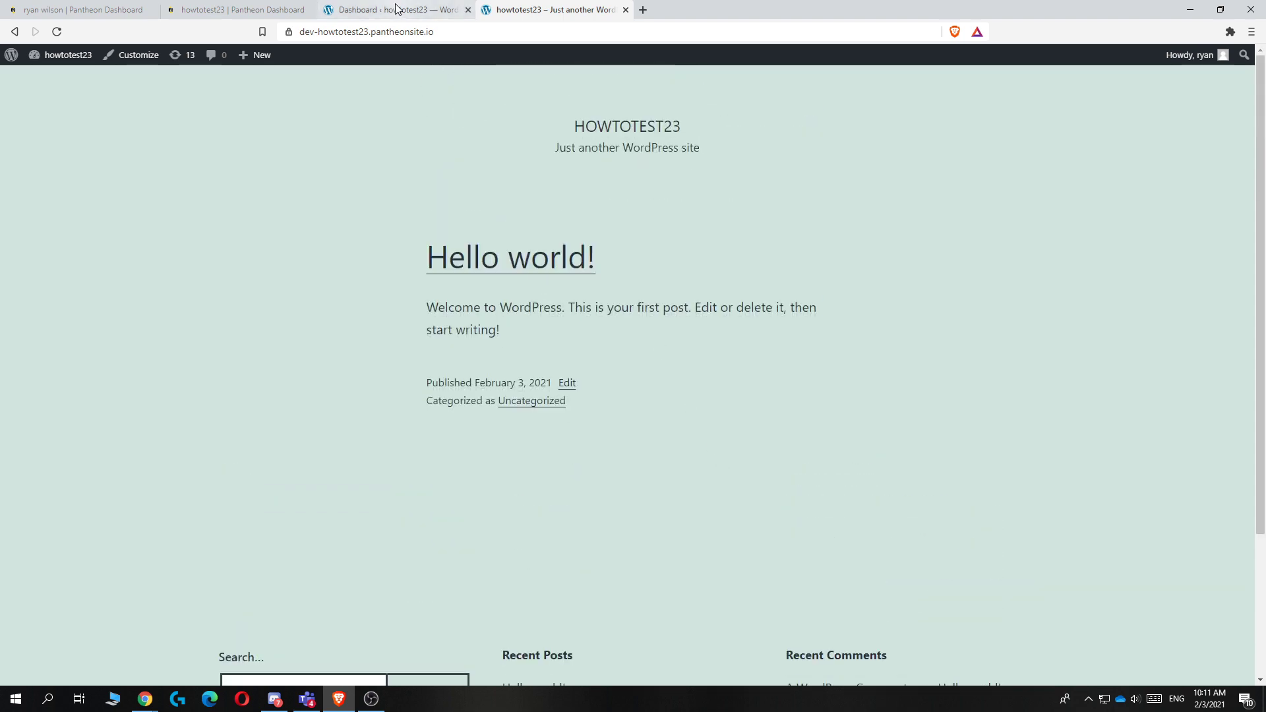
click(395, 8)
Step: Move both default pages, including Sample Page, to the Trash via Bulk actions
click(409, 55)
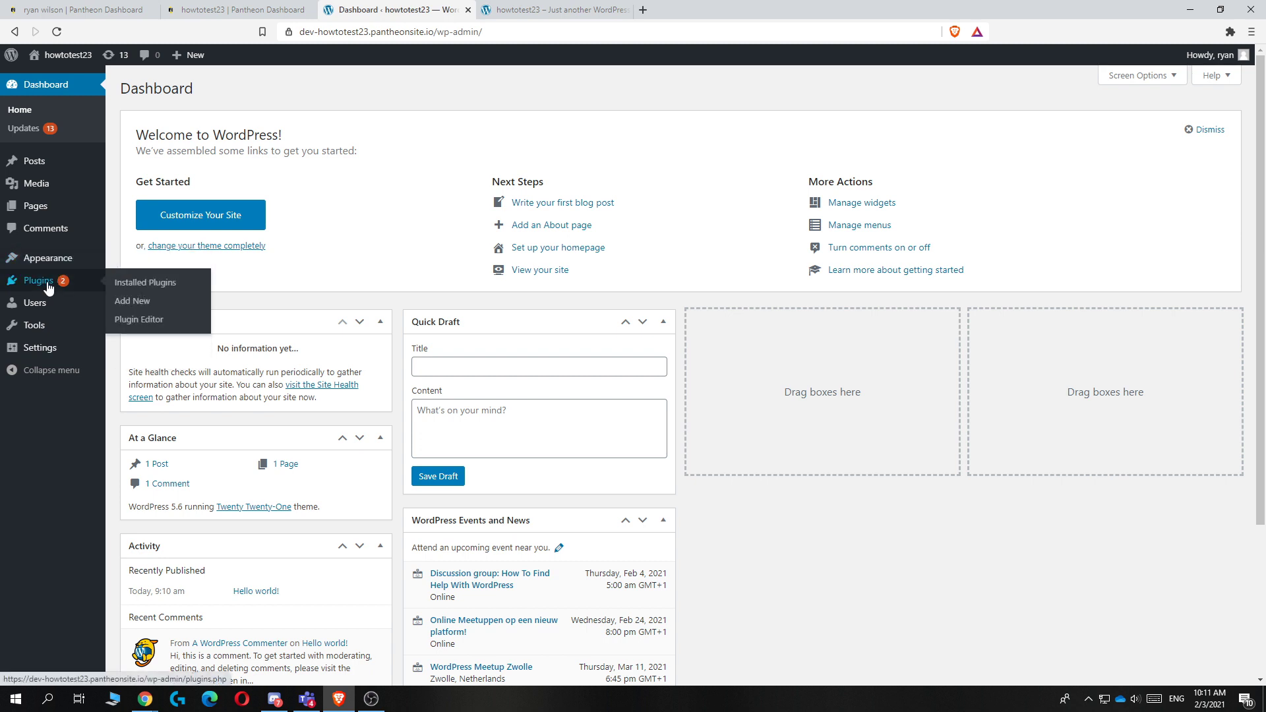
click(34, 206)
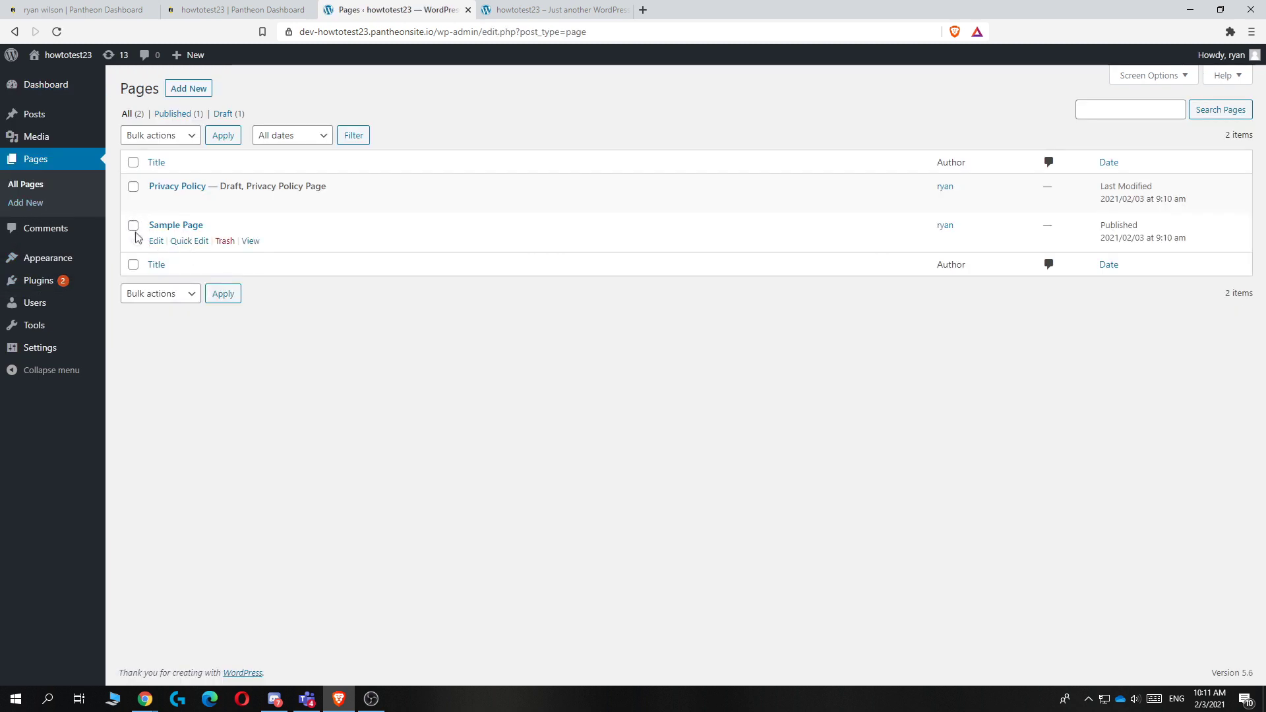
click(134, 228)
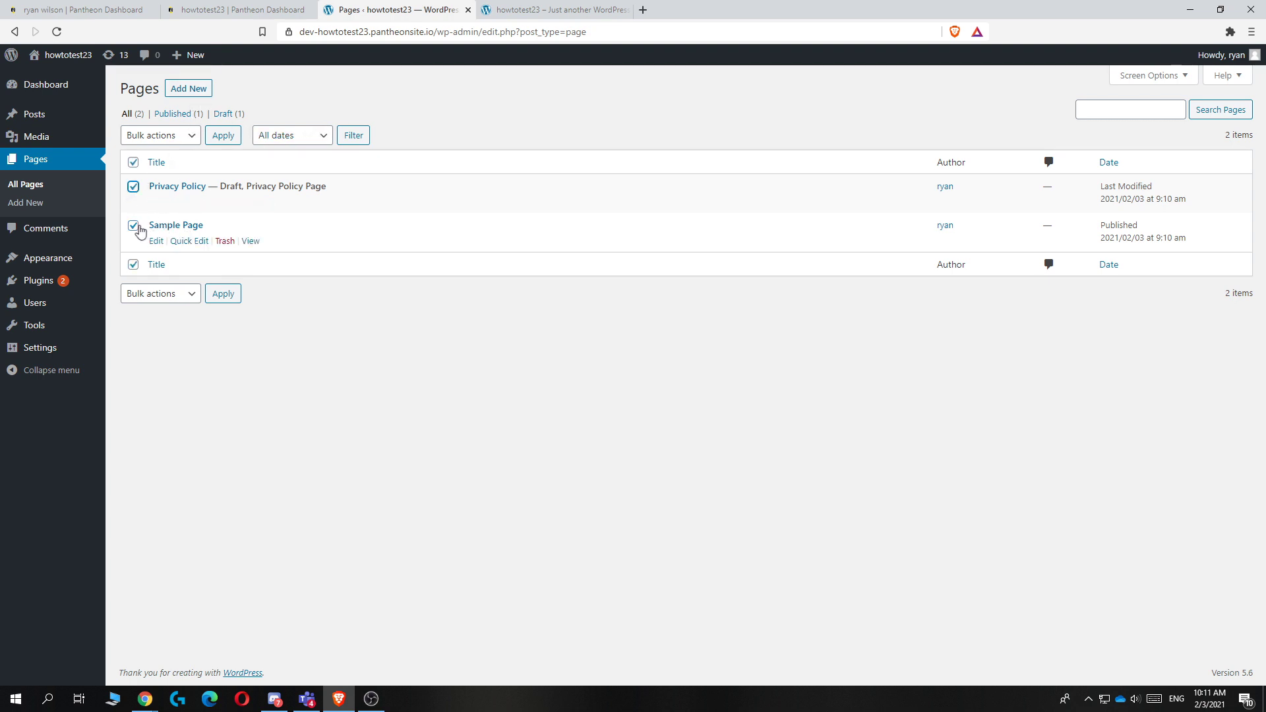
click(159, 294)
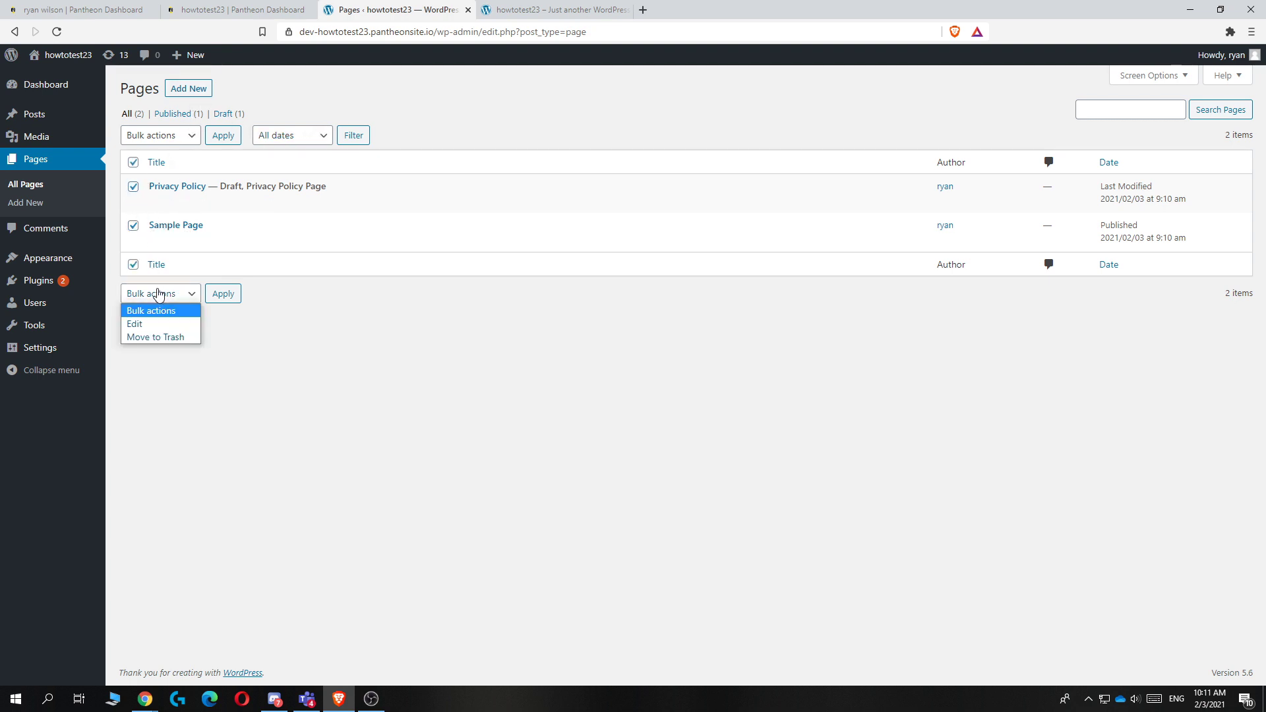
click(158, 338)
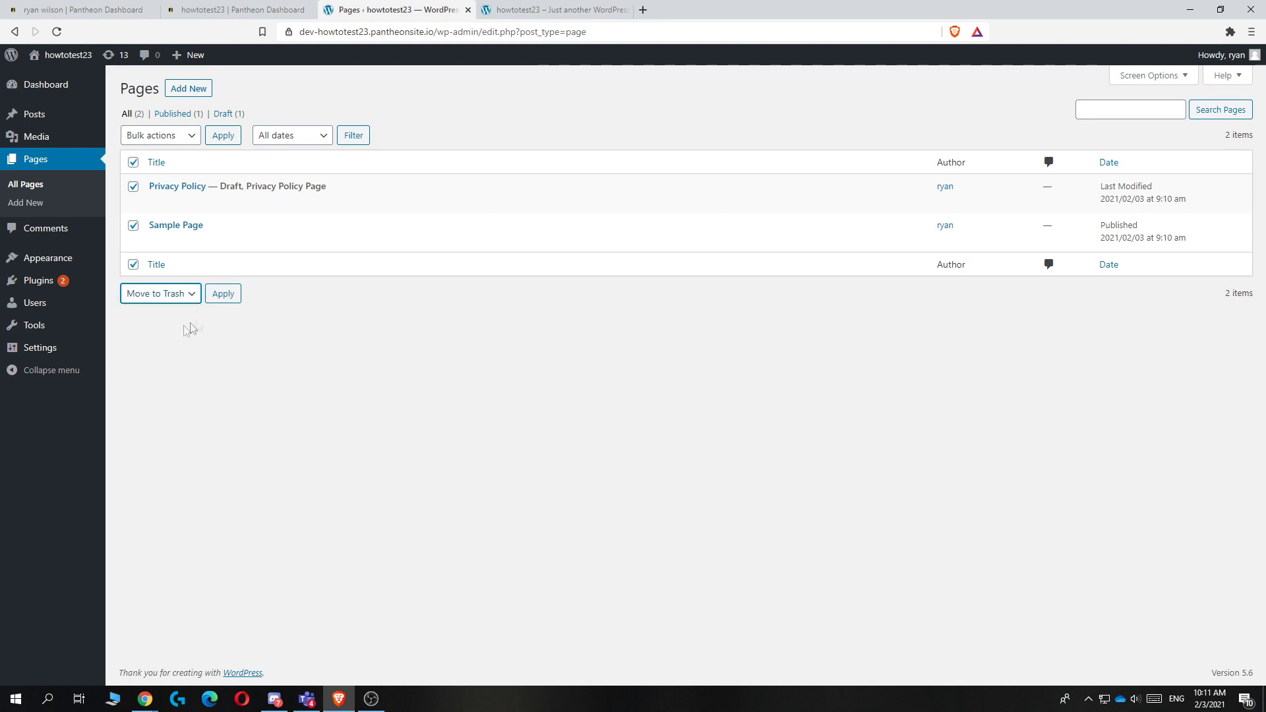
click(218, 296)
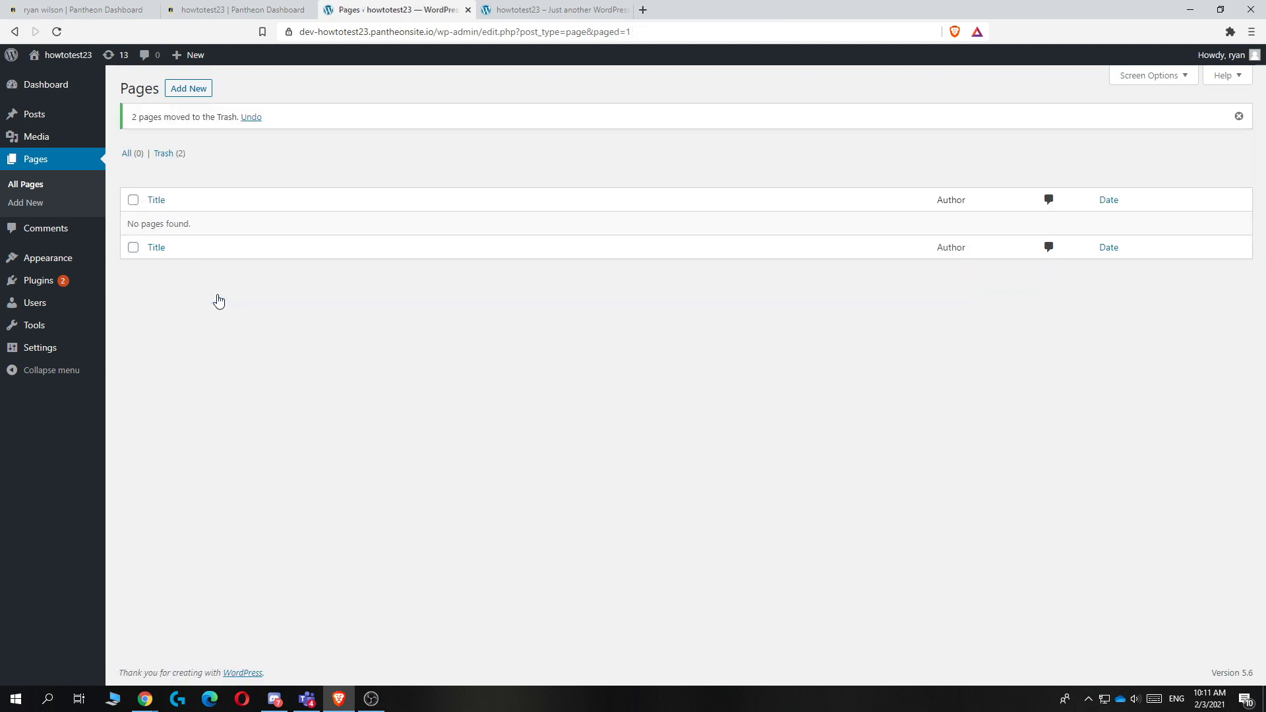
Step: Move the Hello world! sample post to the Trash via Bulk actions
click(36, 119)
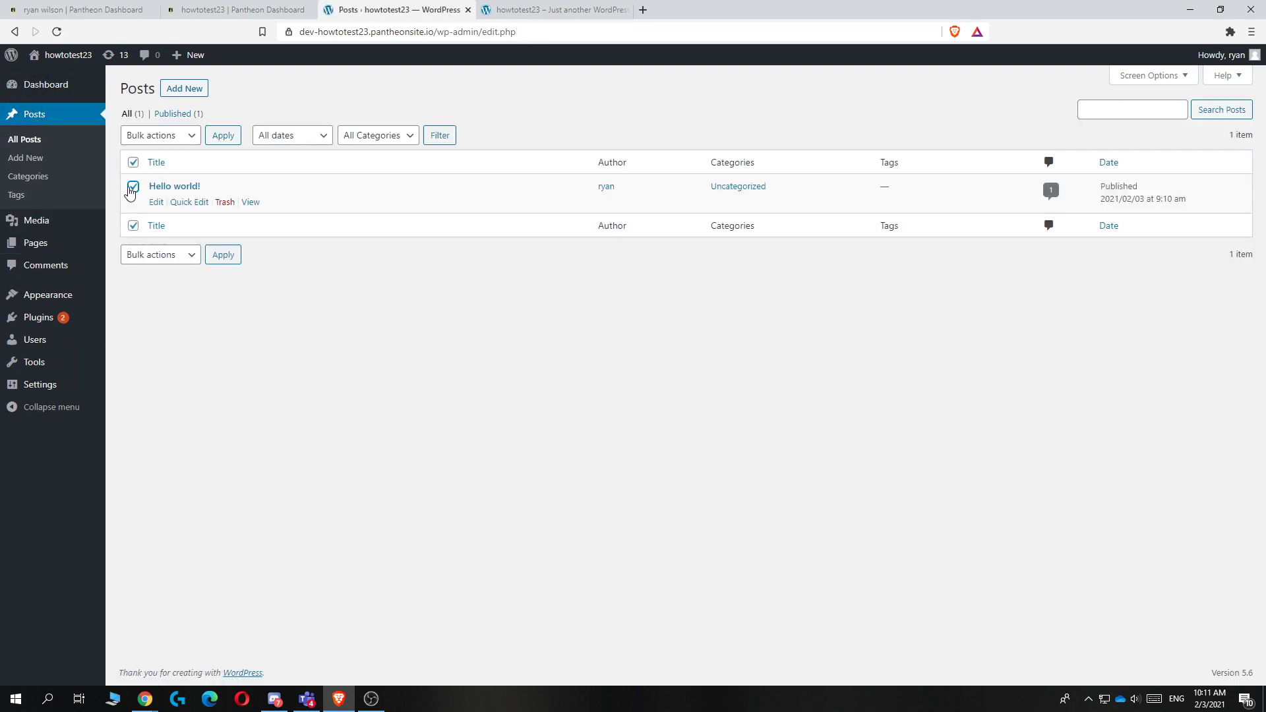
click(172, 255)
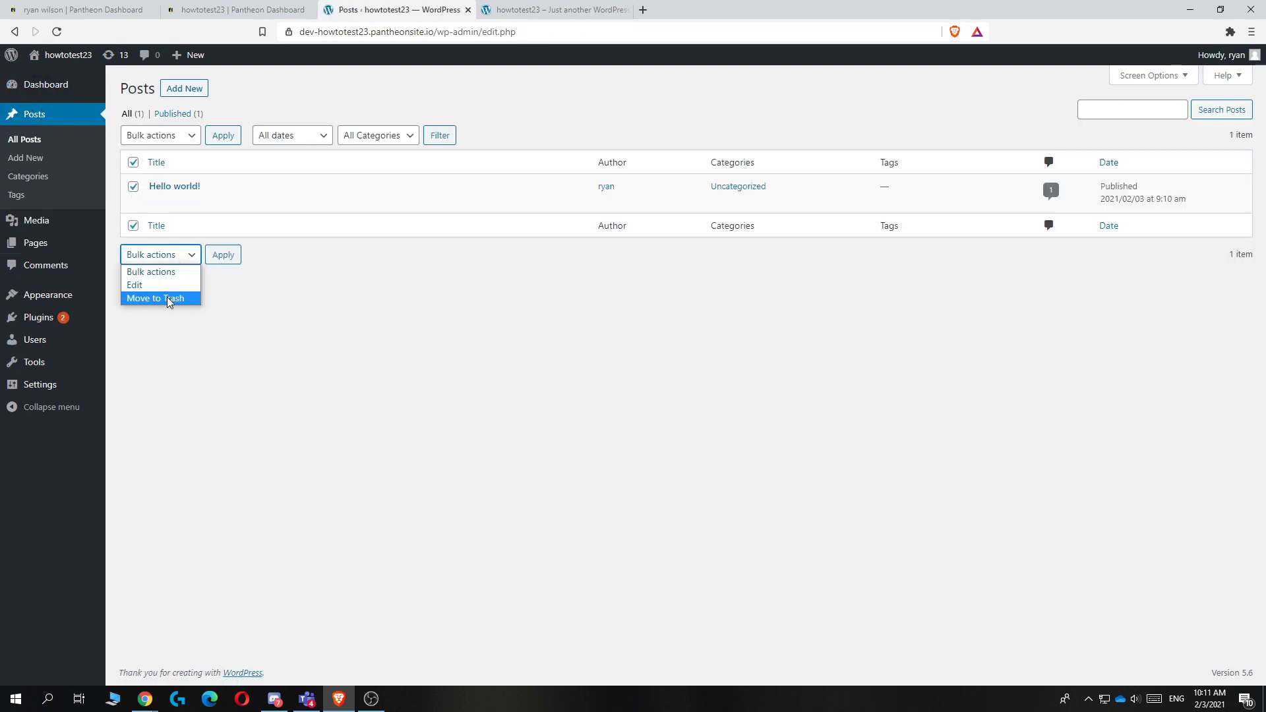
click(170, 299)
click(213, 258)
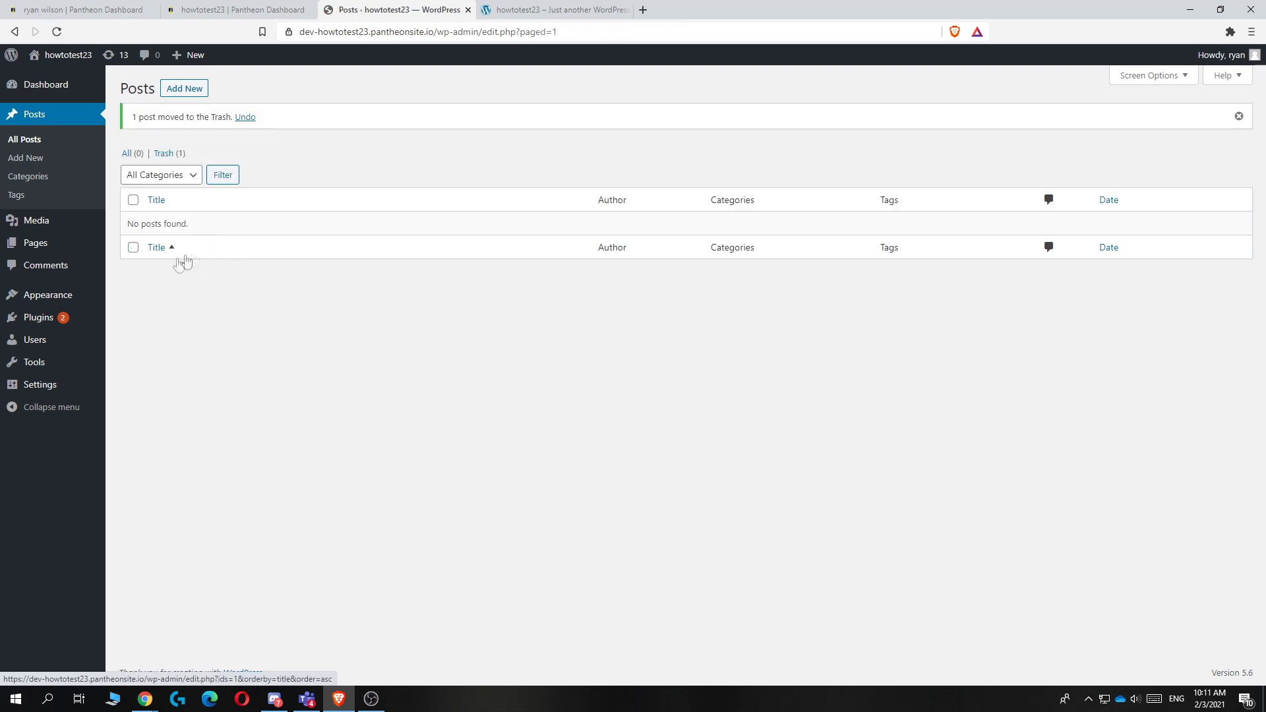
click(62, 319)
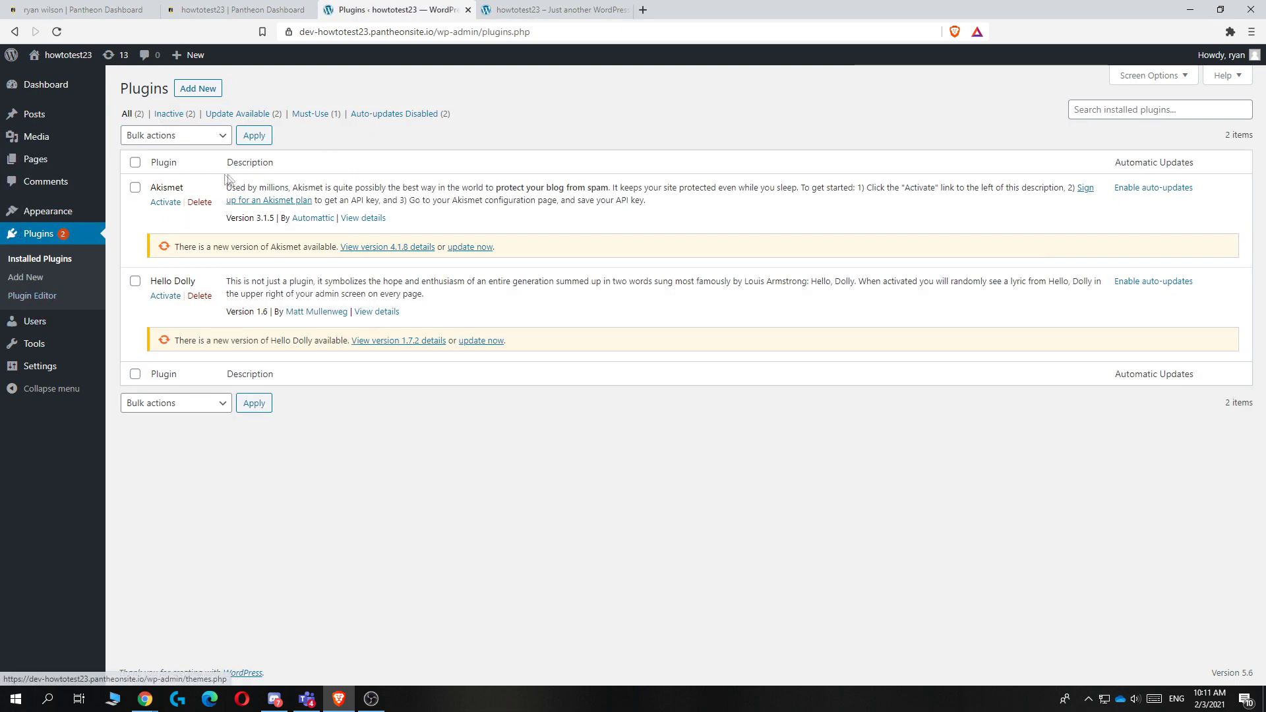
Step: Delete the Akismet and Hello Dolly plugins
click(199, 202)
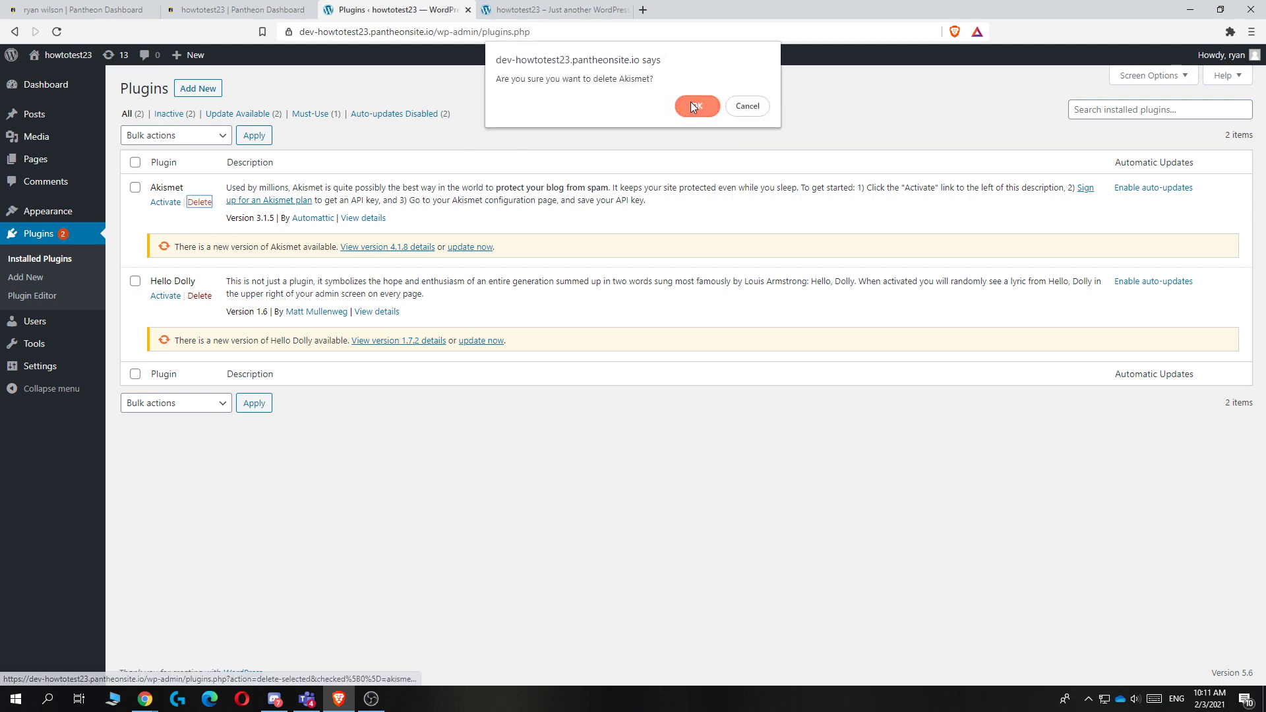
click(694, 104)
click(209, 231)
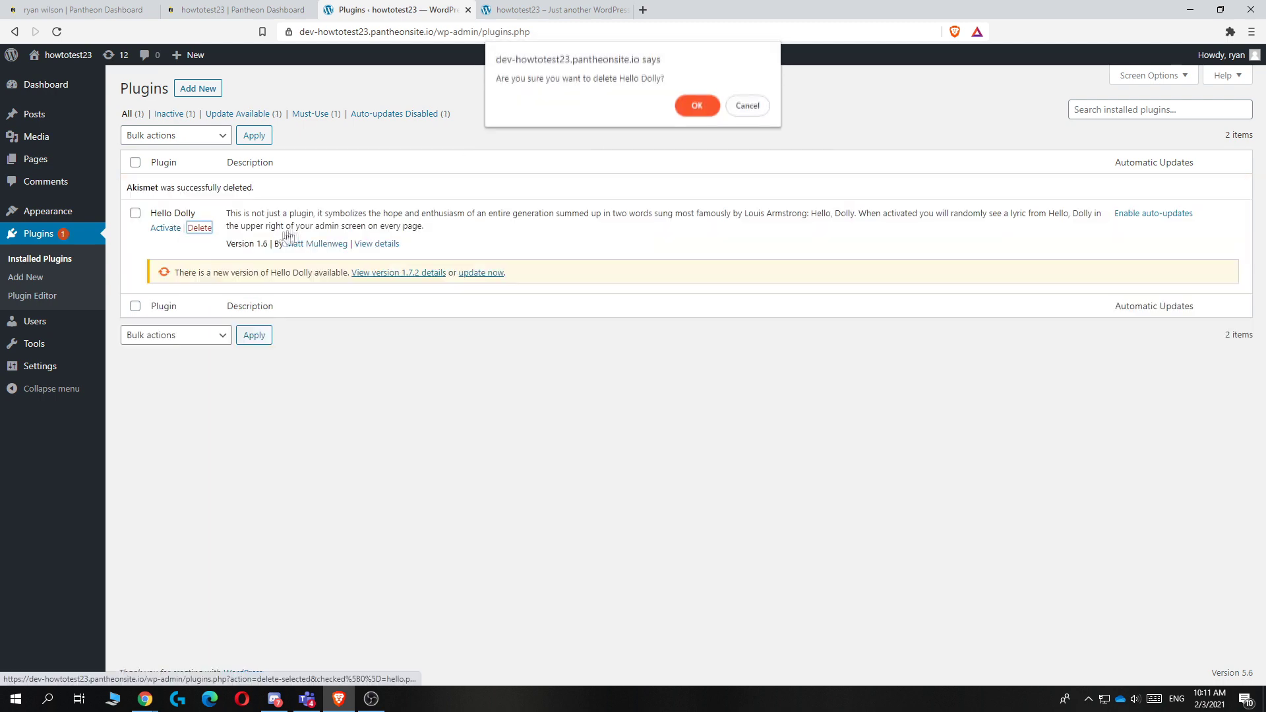
click(692, 104)
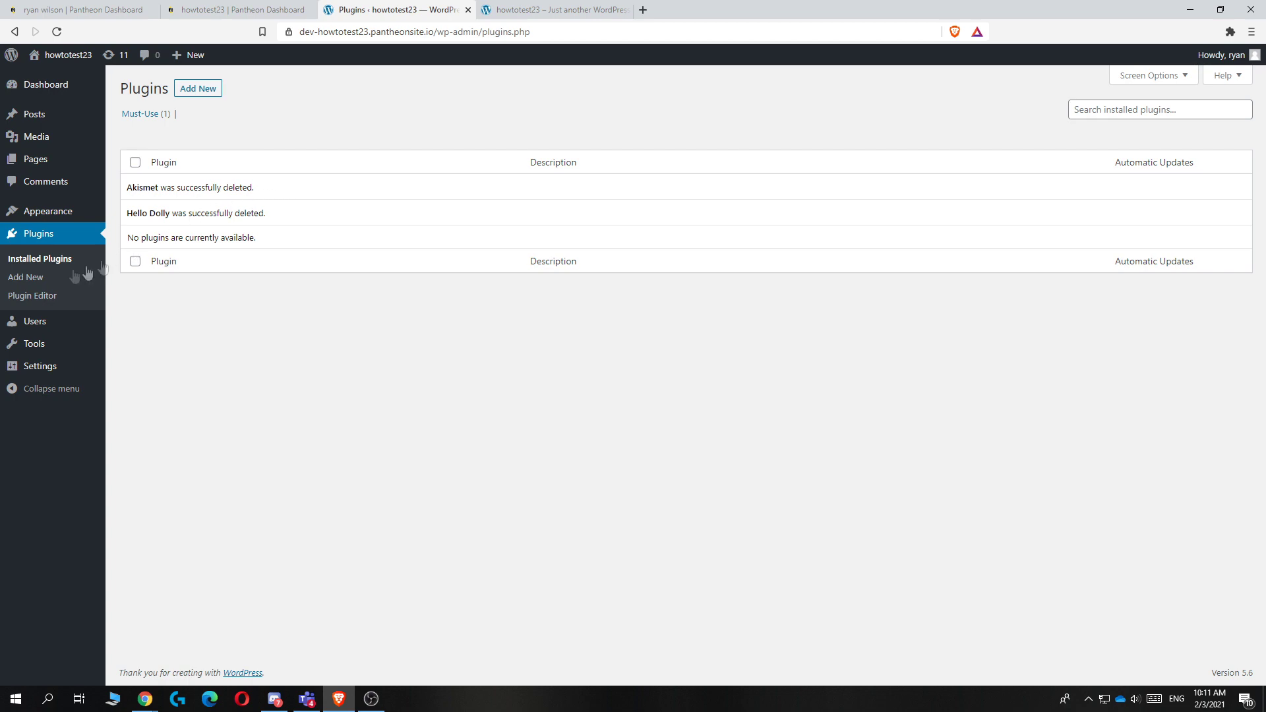
Step: Install and activate Elementor Website Builder from the plugin directory
click(23, 276)
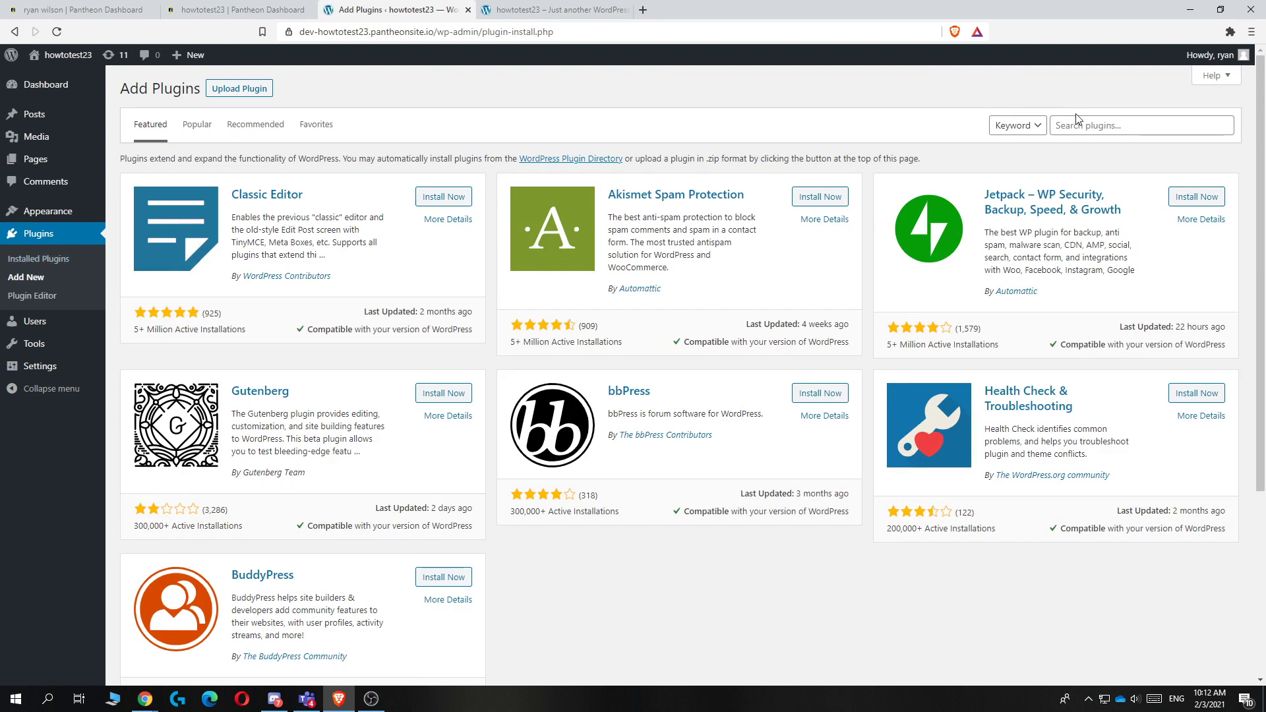
click(1080, 120)
text(elementor)
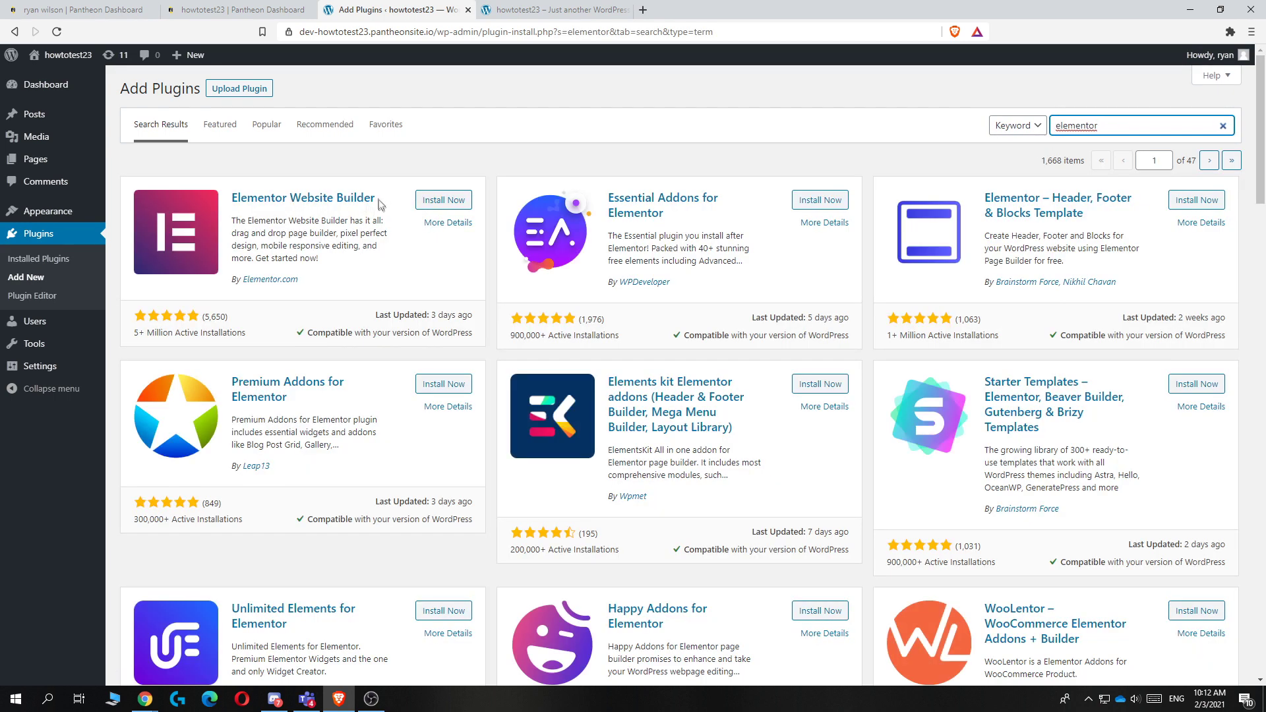
click(440, 206)
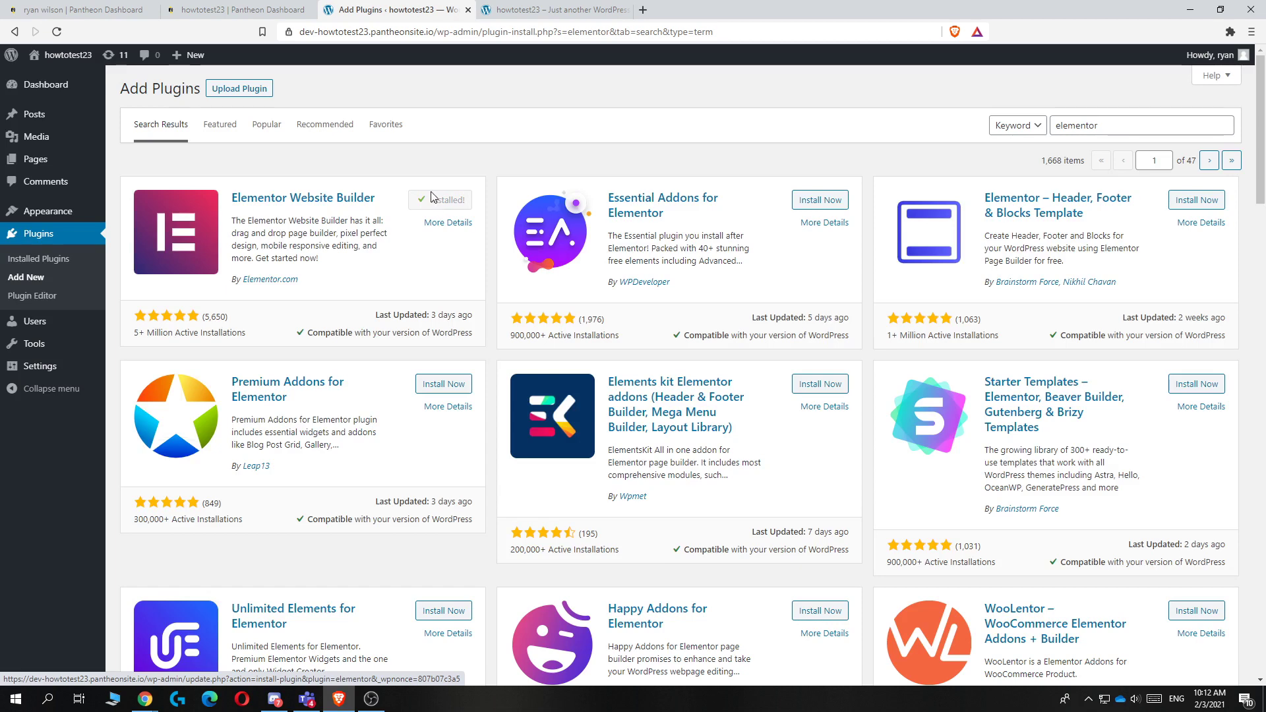
click(436, 202)
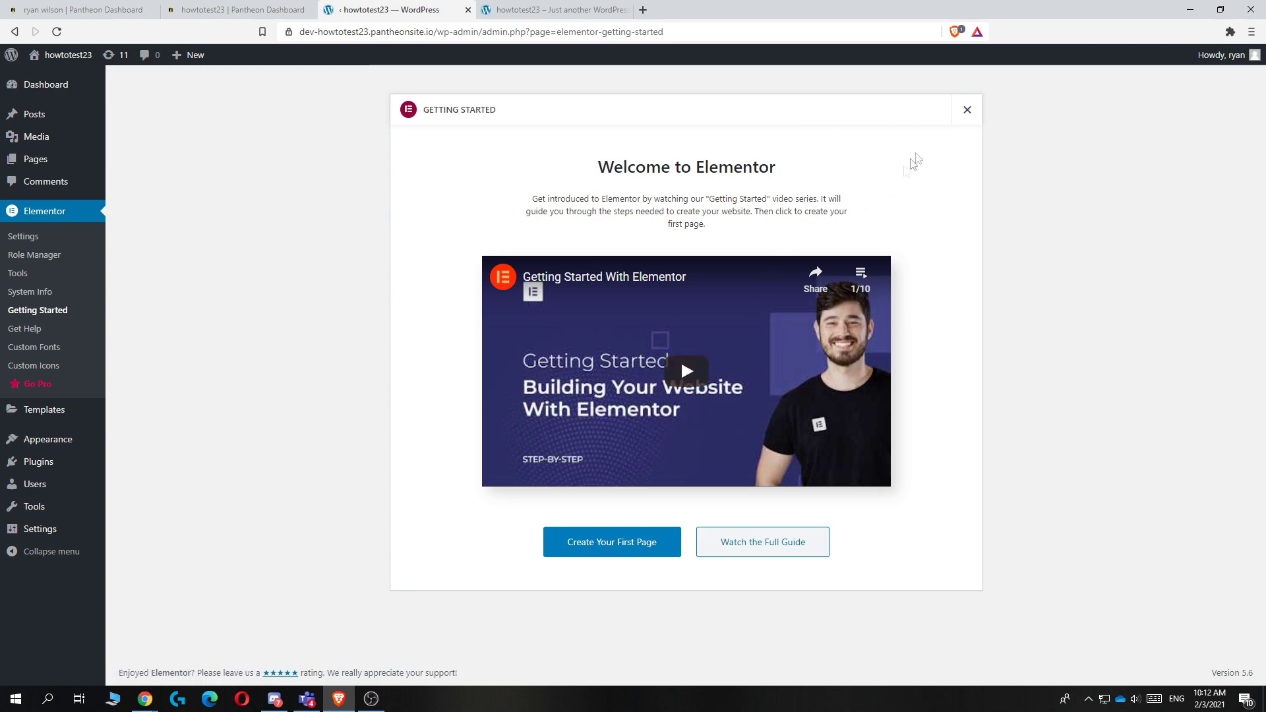
click(966, 112)
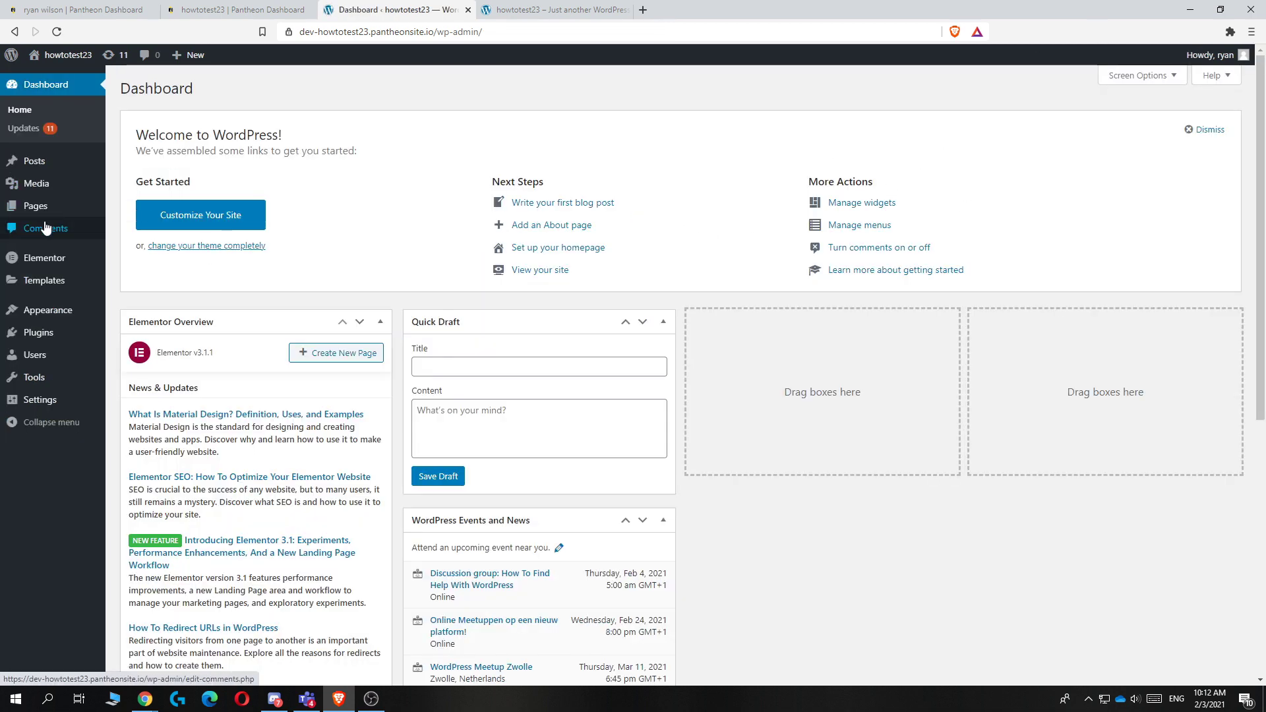
Step: Search the theme directory for astra, install the Astra theme and activate it
click(42, 310)
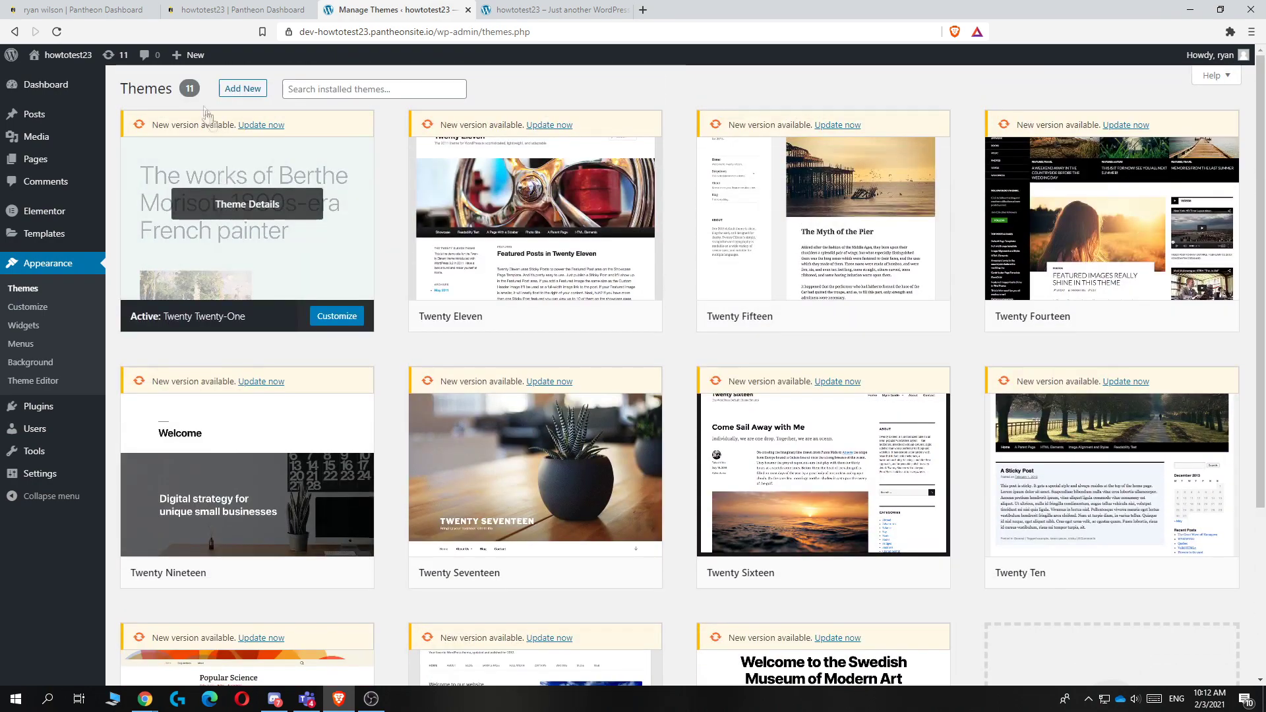
click(235, 89)
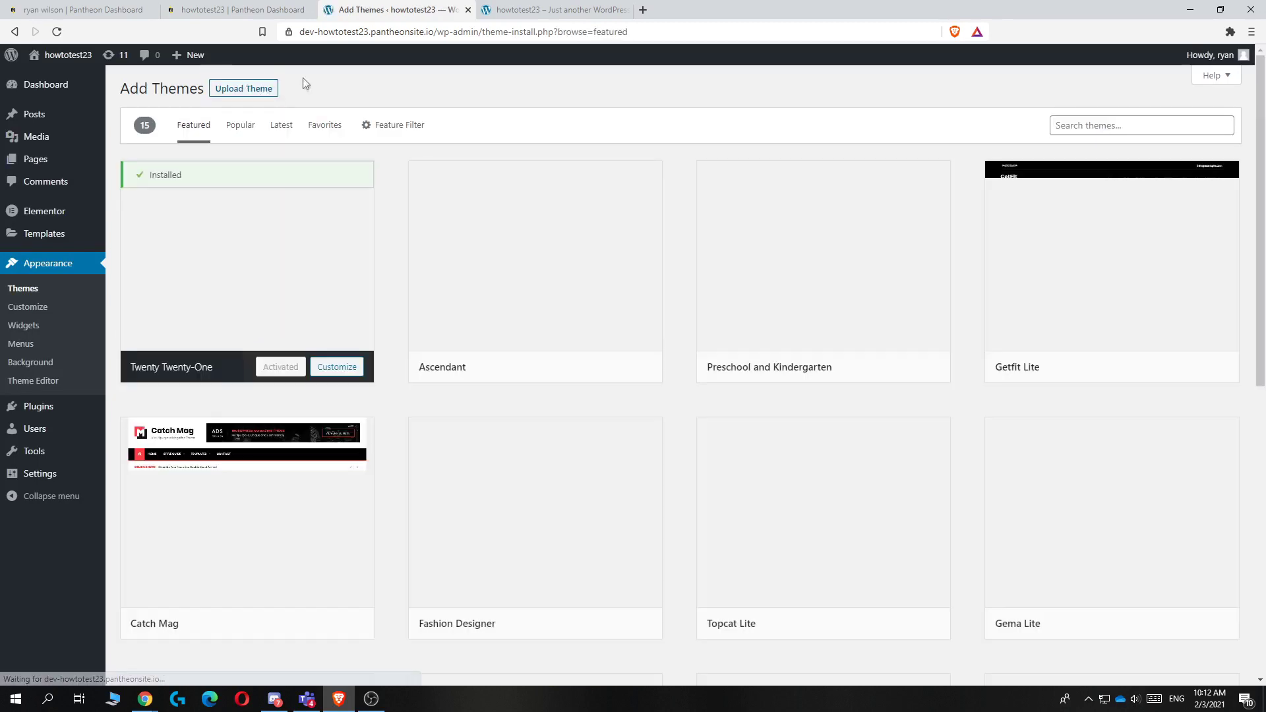
click(1085, 127)
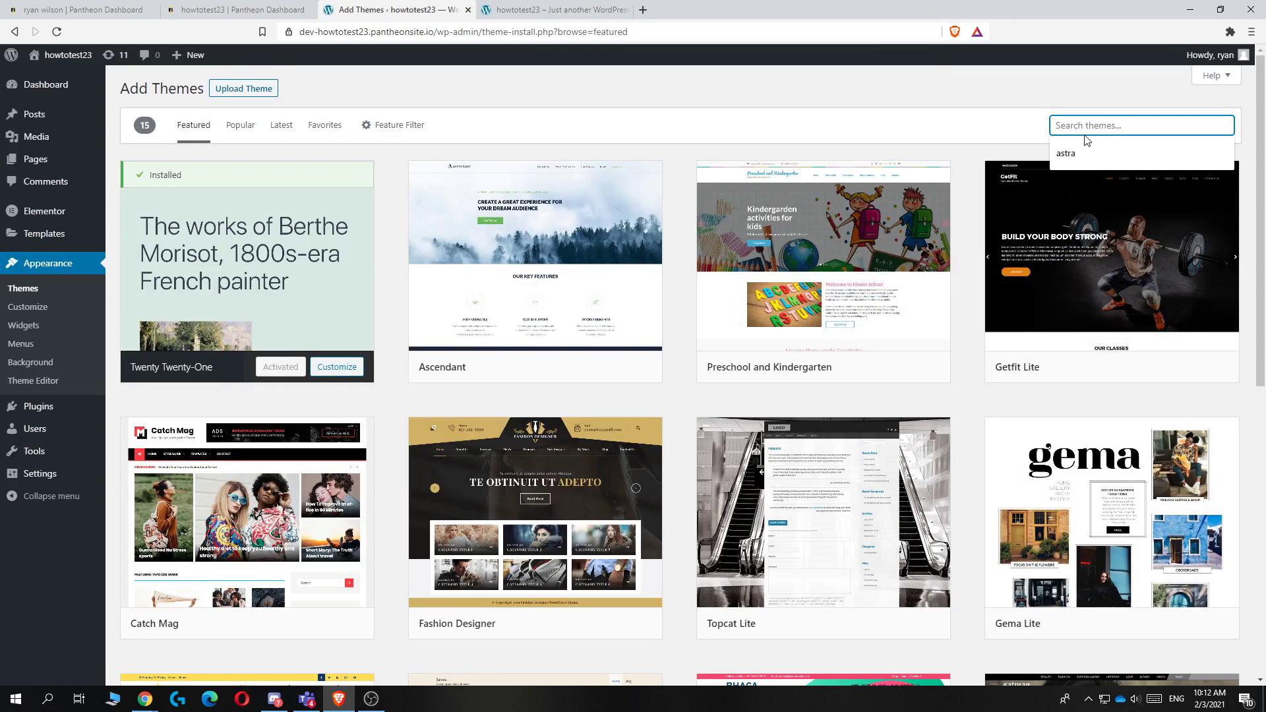
text(astra)
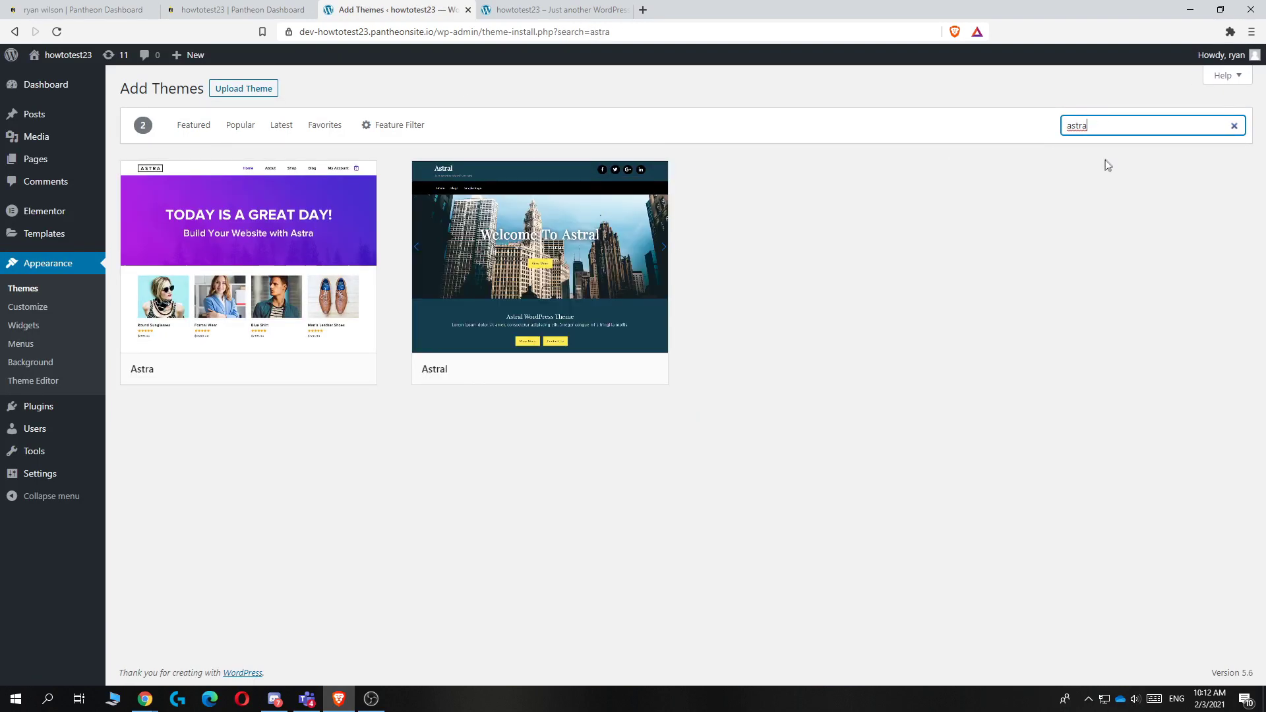
click(296, 370)
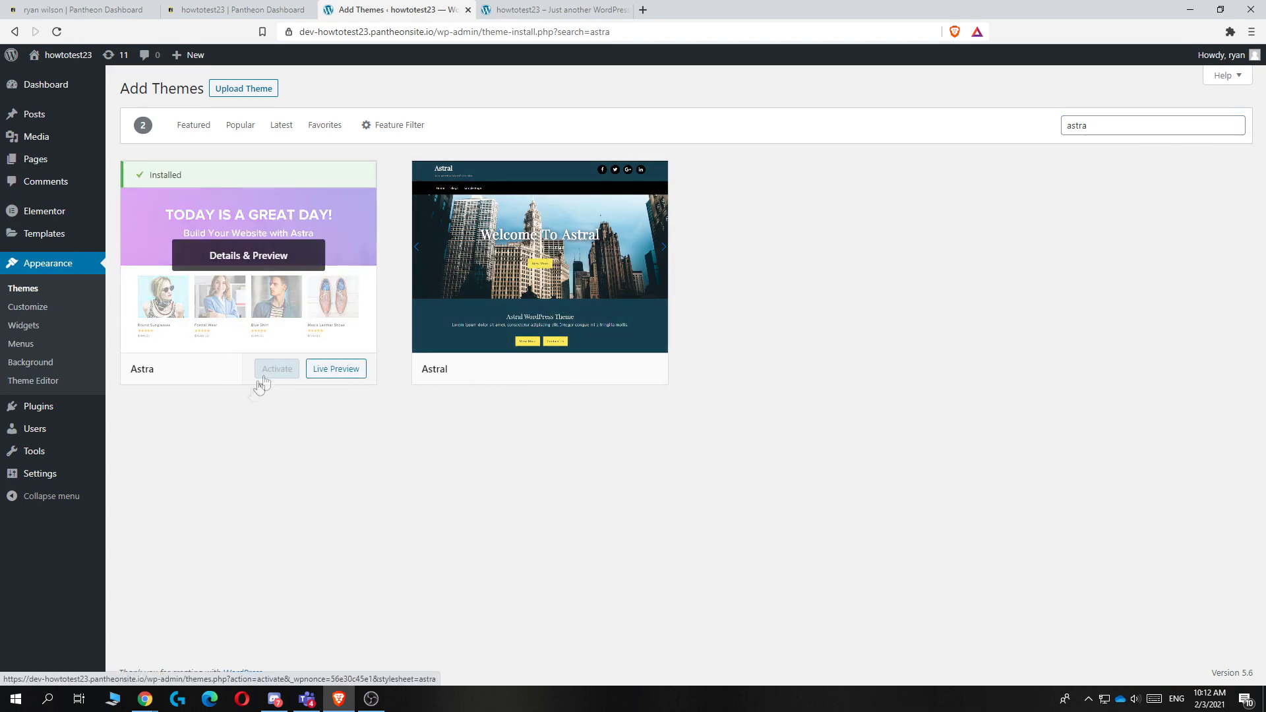
click(270, 372)
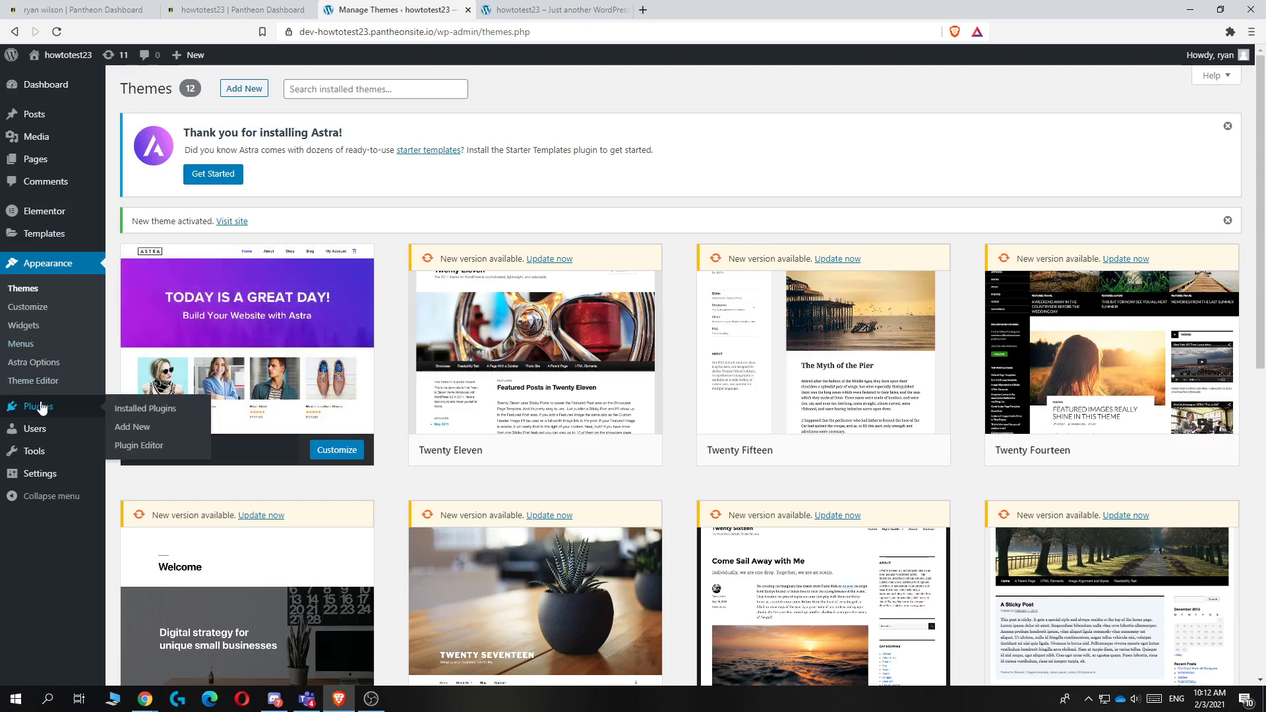
click(38, 405)
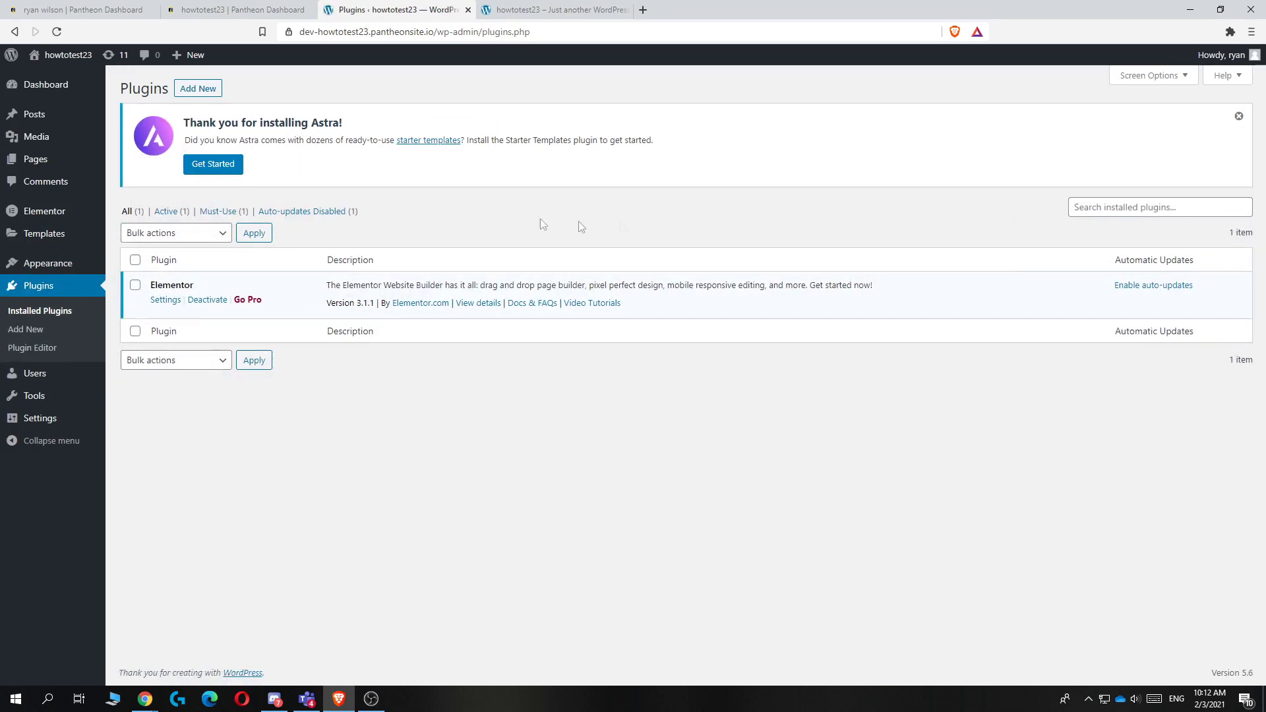
Step: Search the plugin directory for 'astra', then install and activate the Starter Templates plugin
click(214, 91)
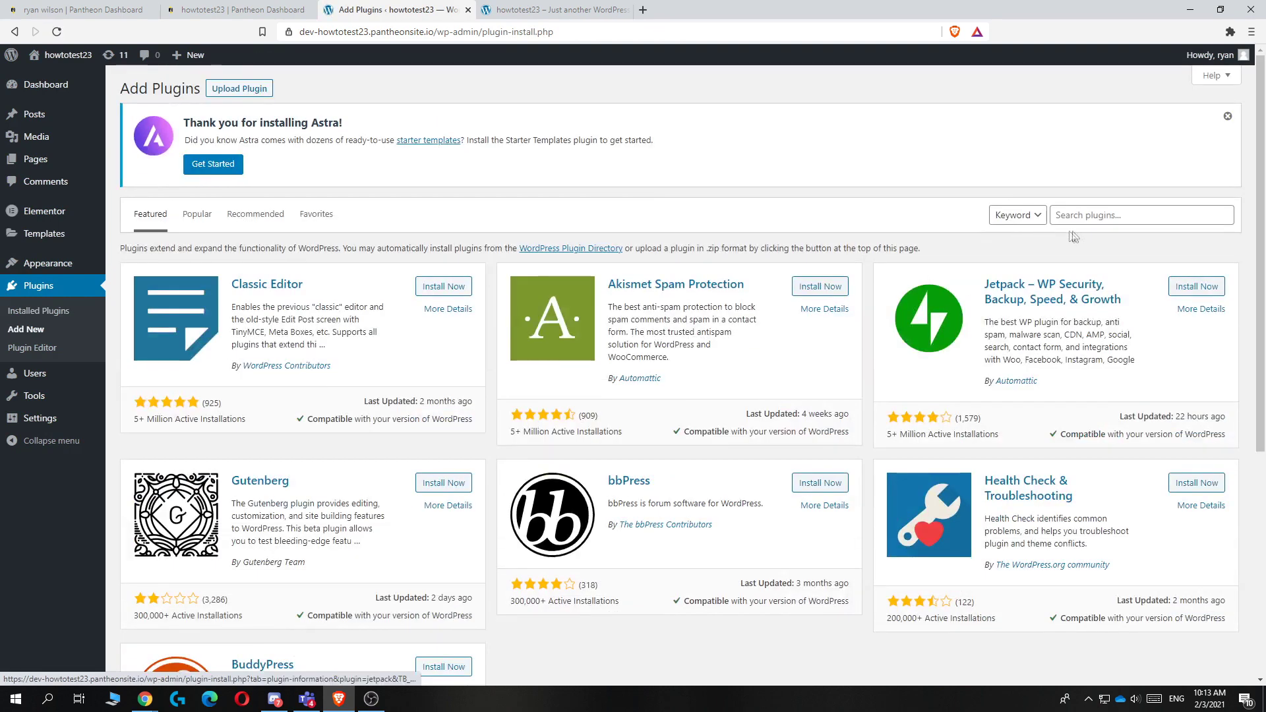
click(1083, 222)
text(astra)
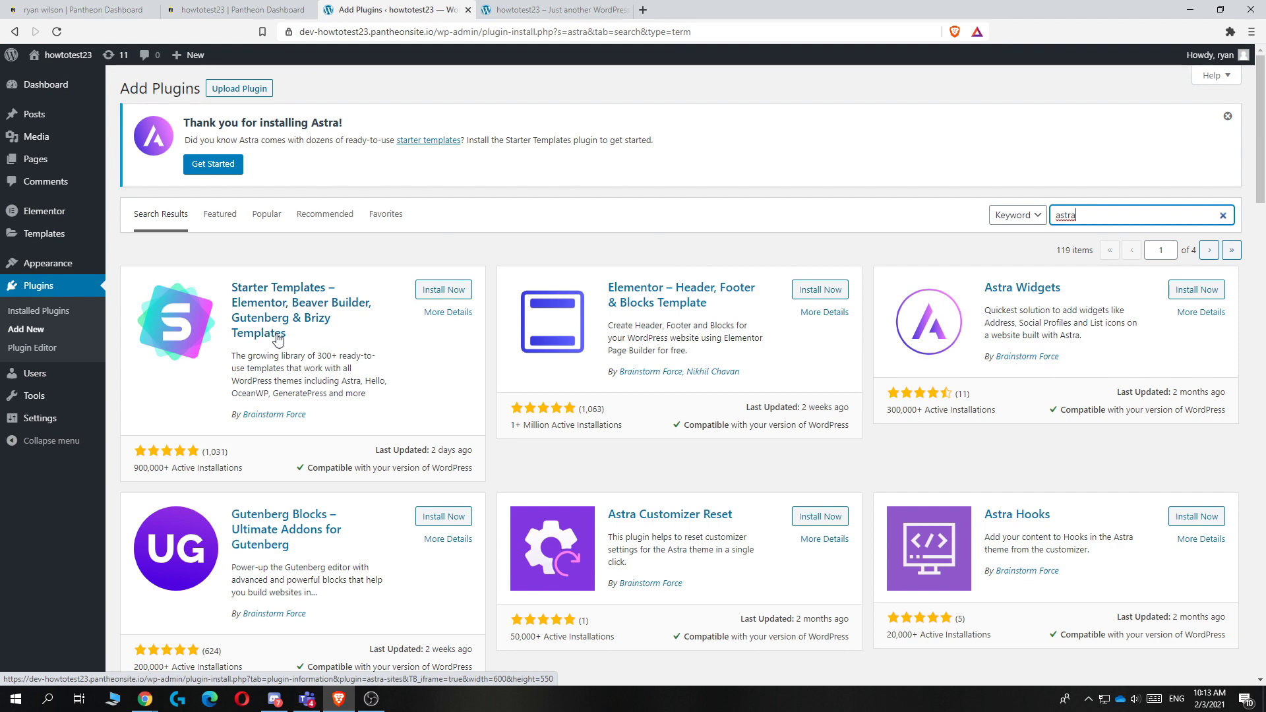
click(438, 289)
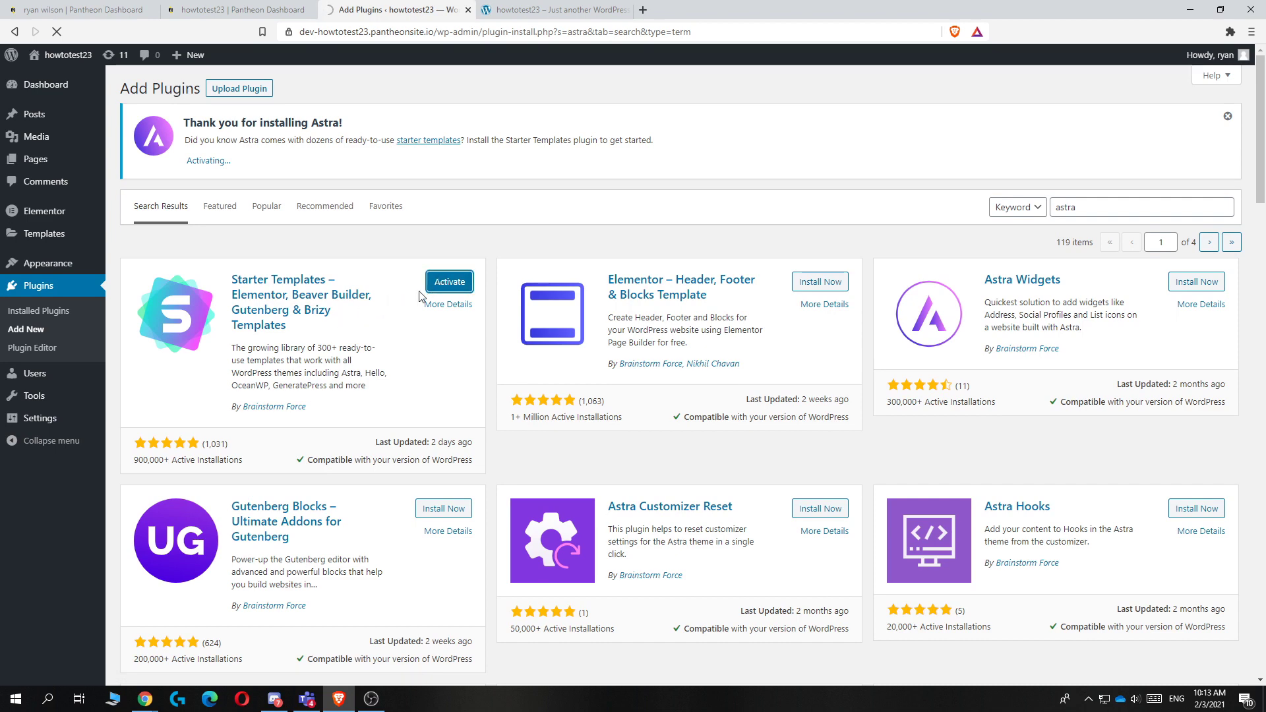
click(436, 286)
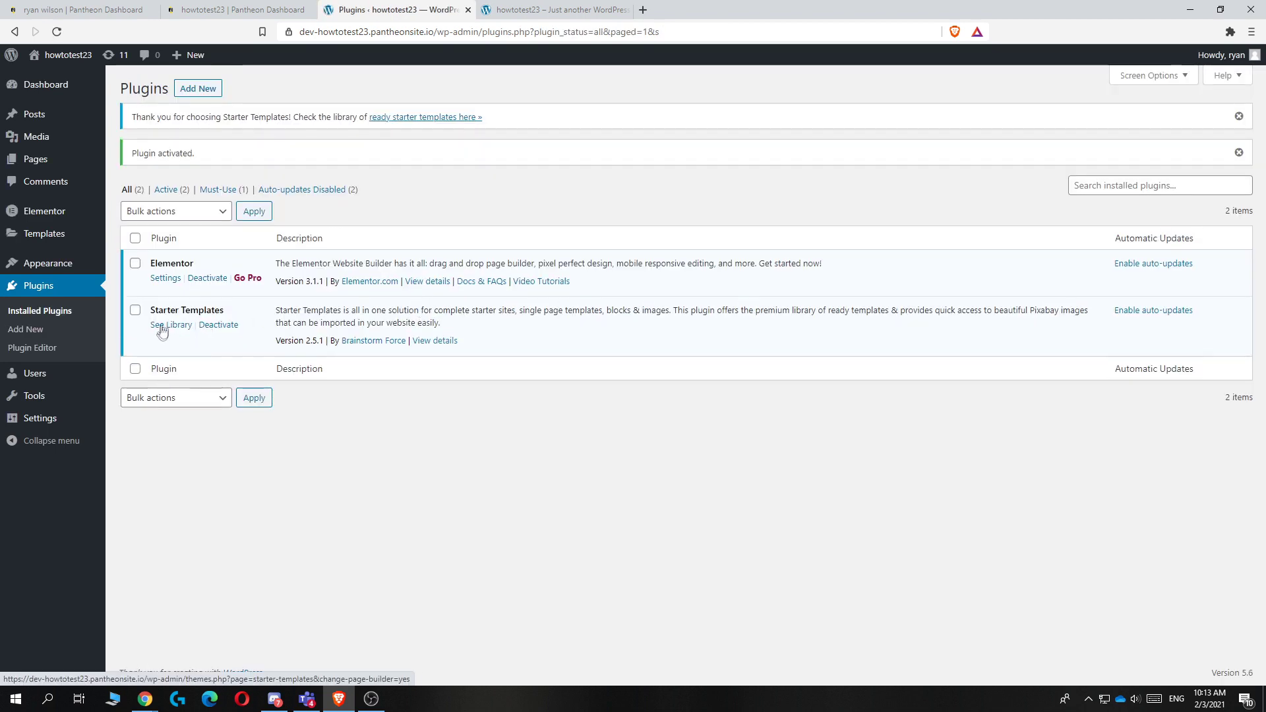
Step: Open the Starter Templates library and choose Elementor as the page builder
click(164, 327)
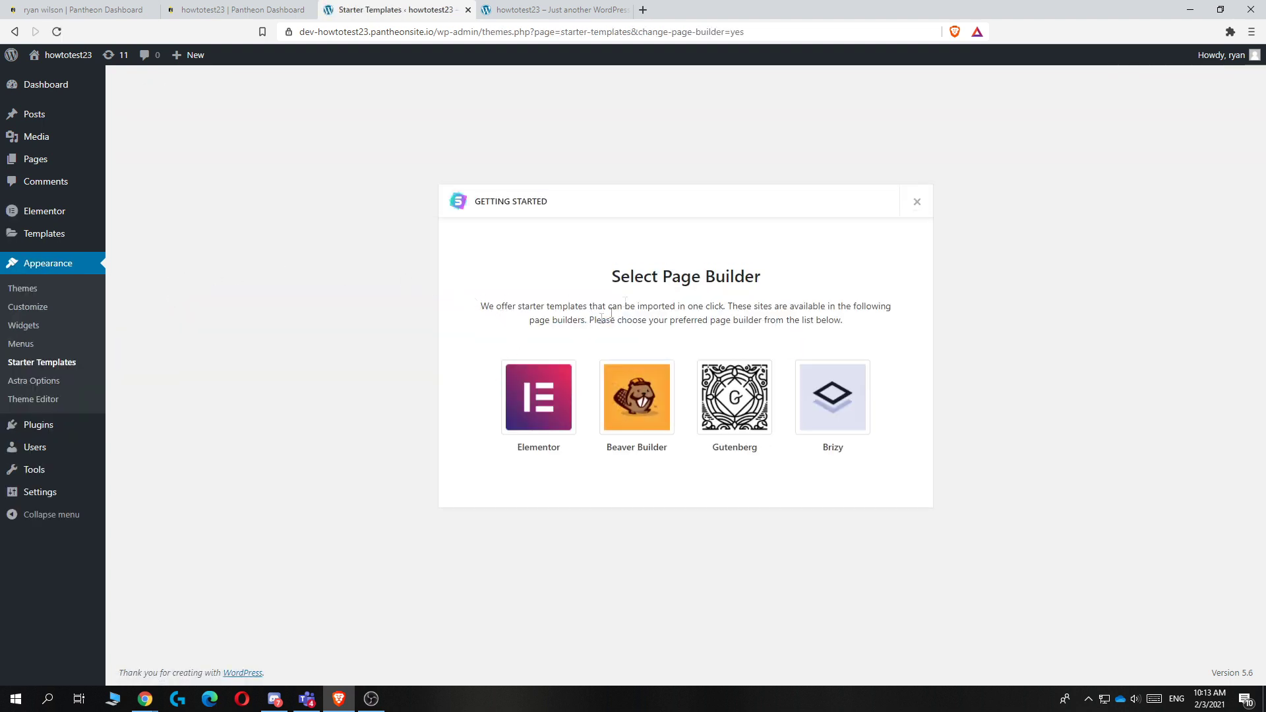
drag(739, 275, 608, 270)
click(531, 405)
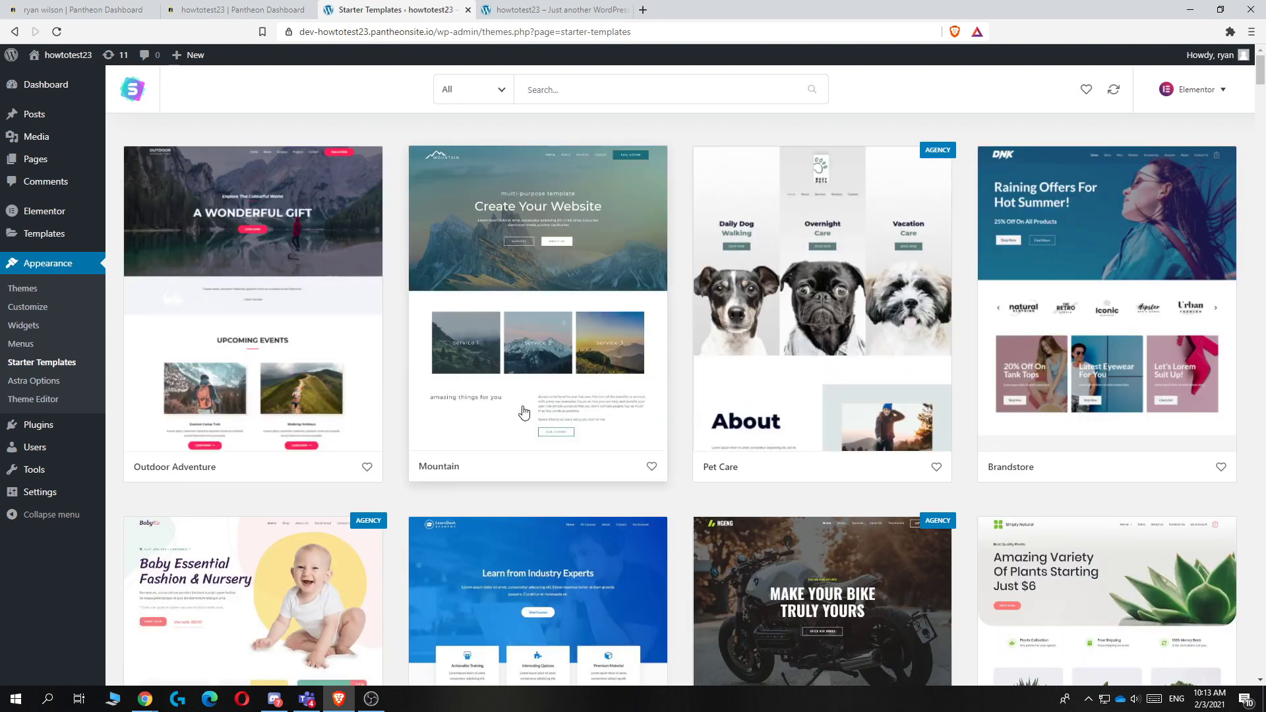
scroll(817, 212, down, 2)
scroll(725, 310, down, 10)
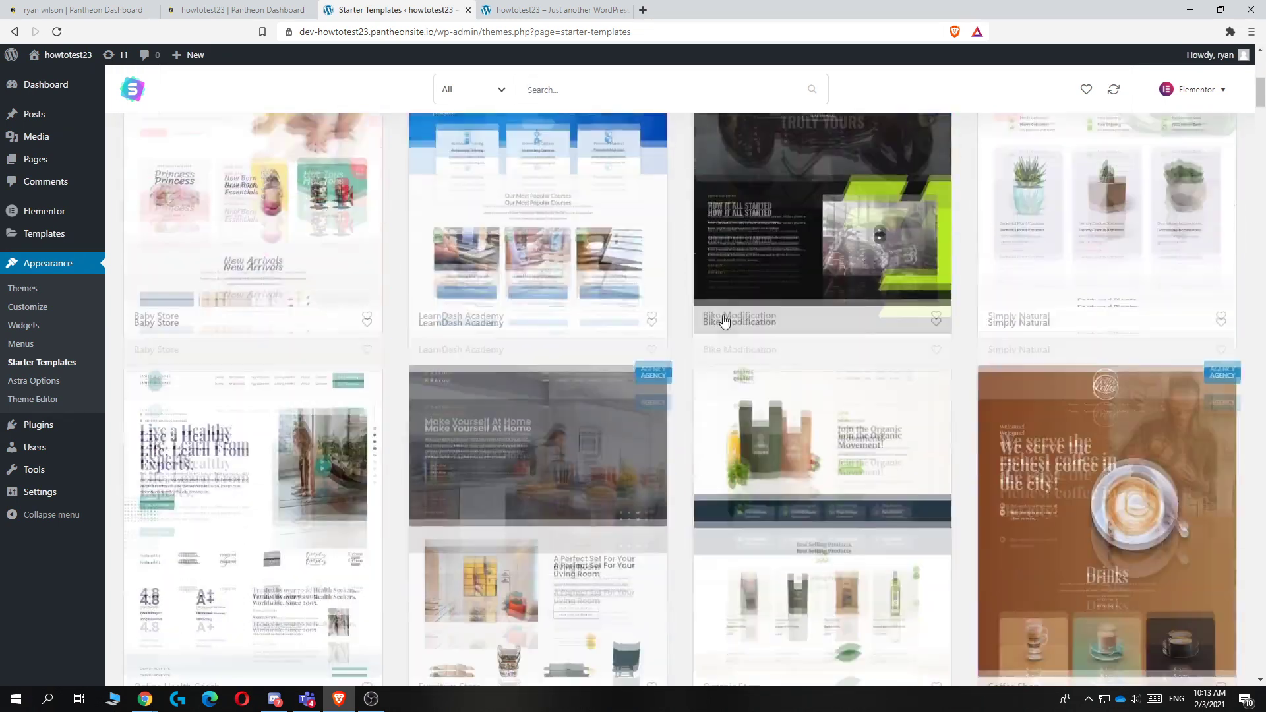
scroll(725, 317, up, 10)
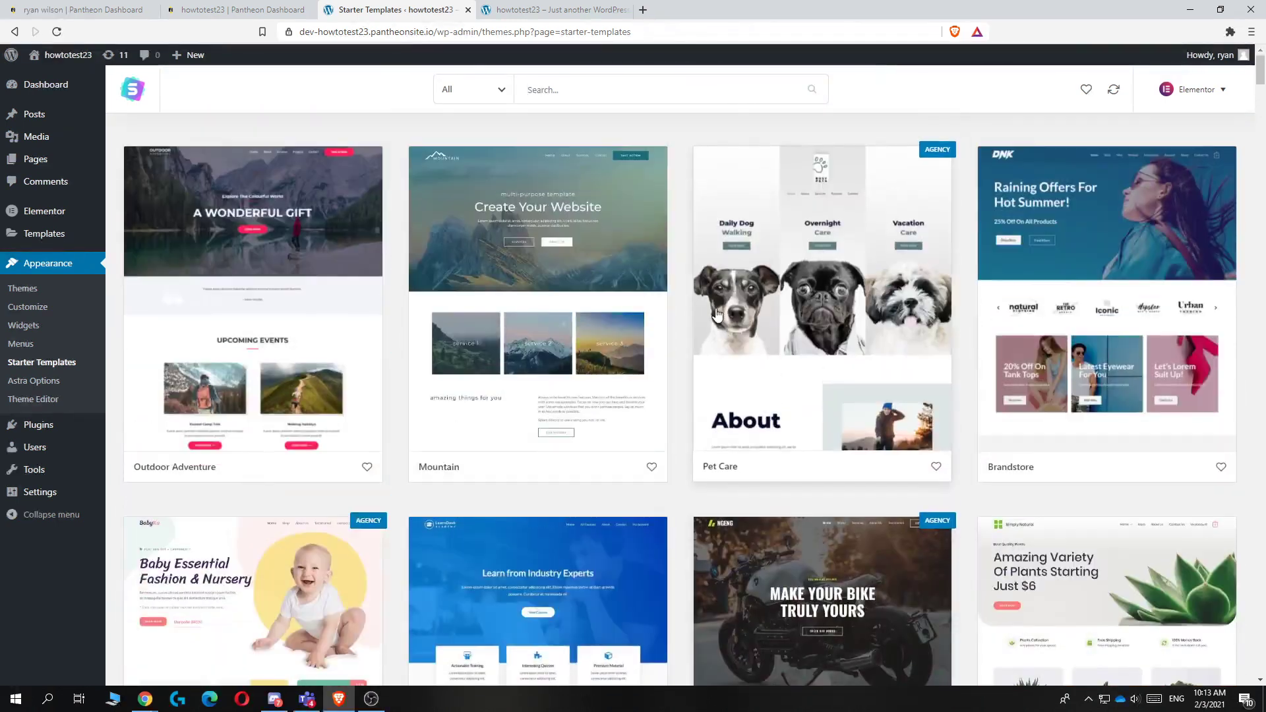
Step: Filter the library to free templates and open the Outdoor Adventure template
click(465, 92)
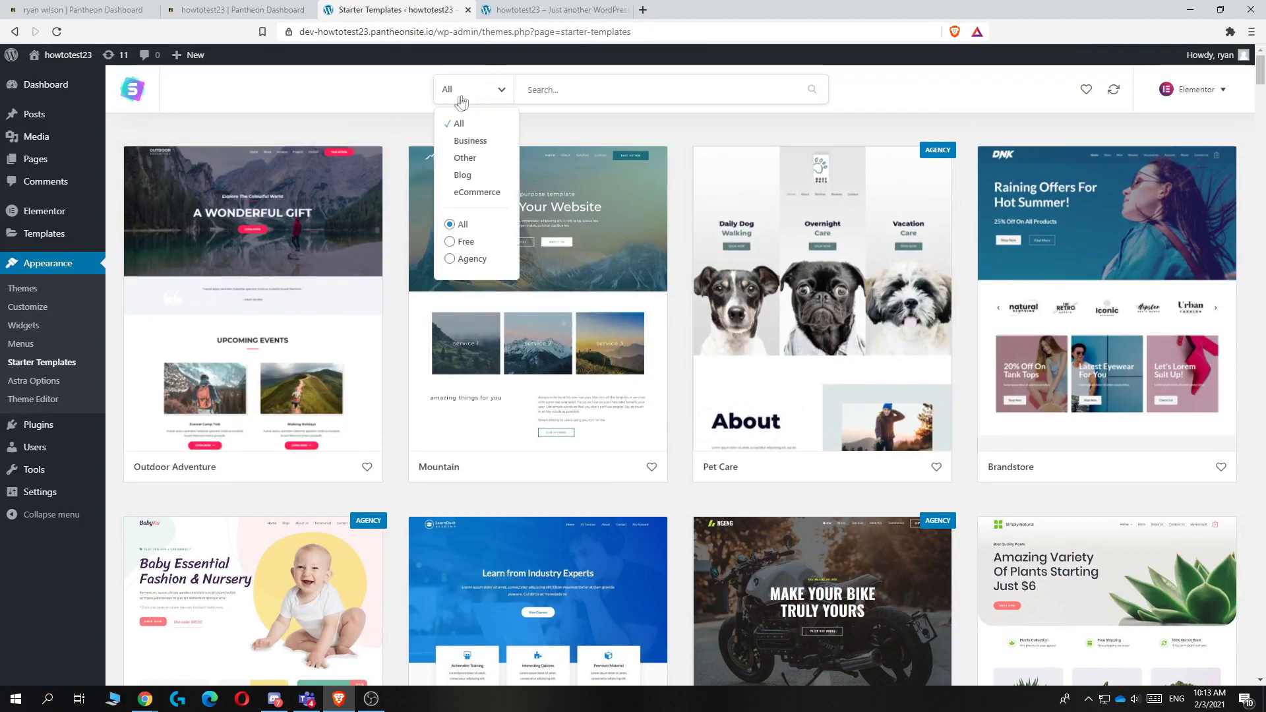
click(451, 242)
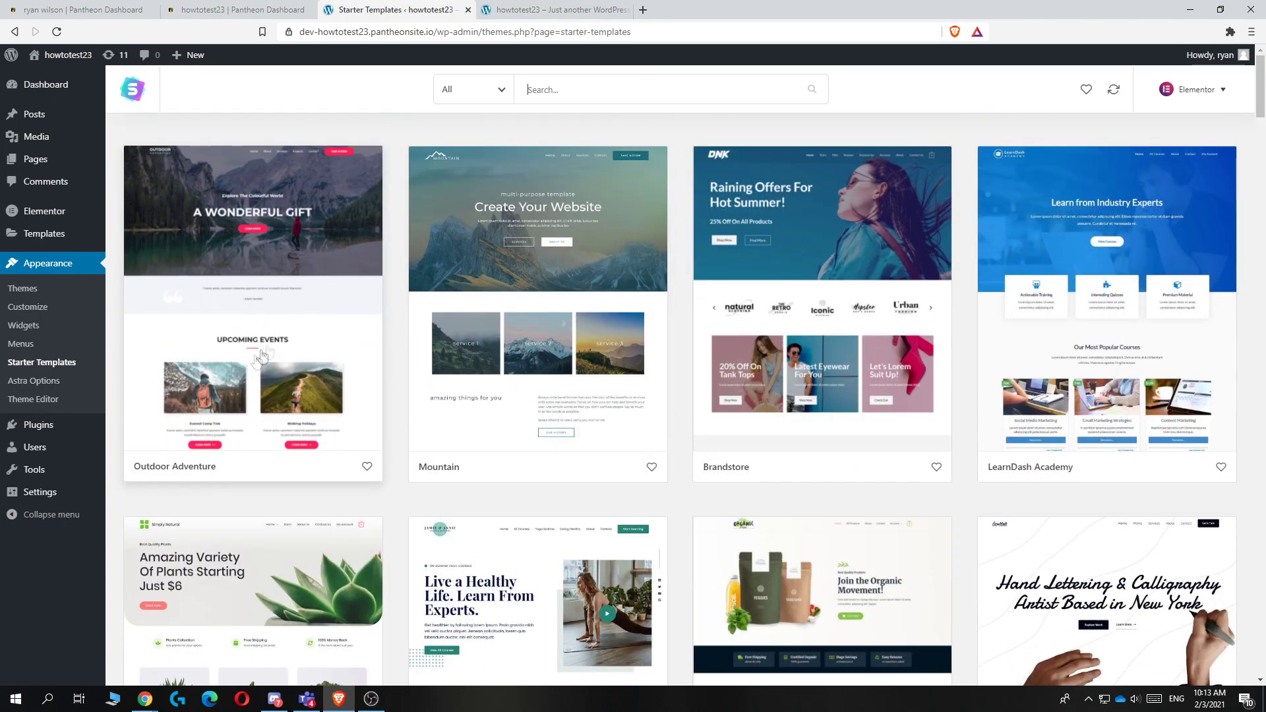
scroll(282, 264, down, 20)
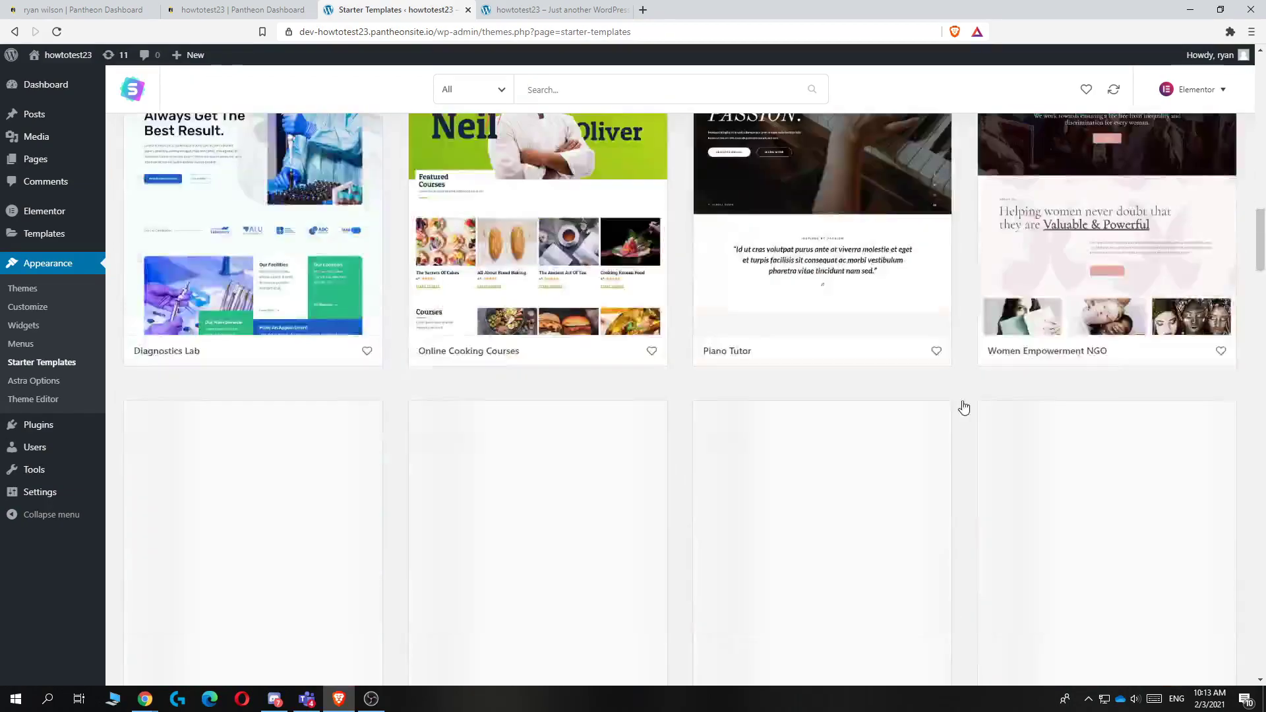
scroll(607, 366, up, 20)
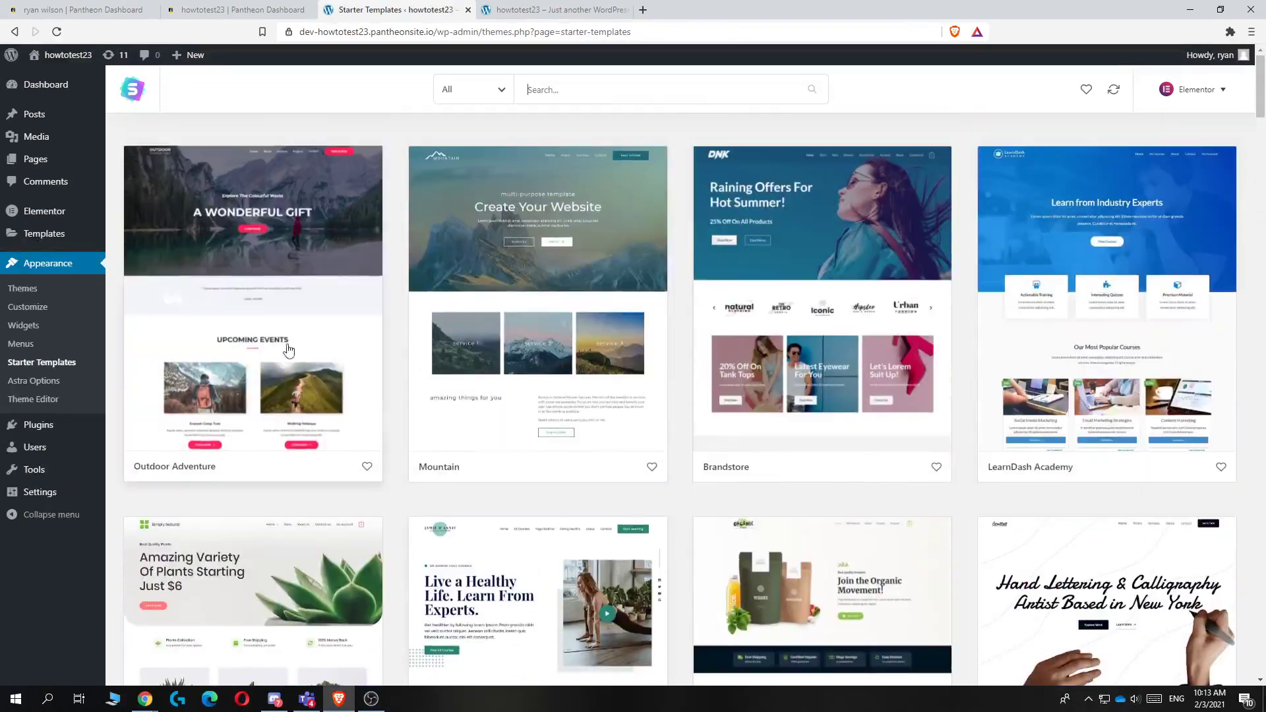
click(280, 347)
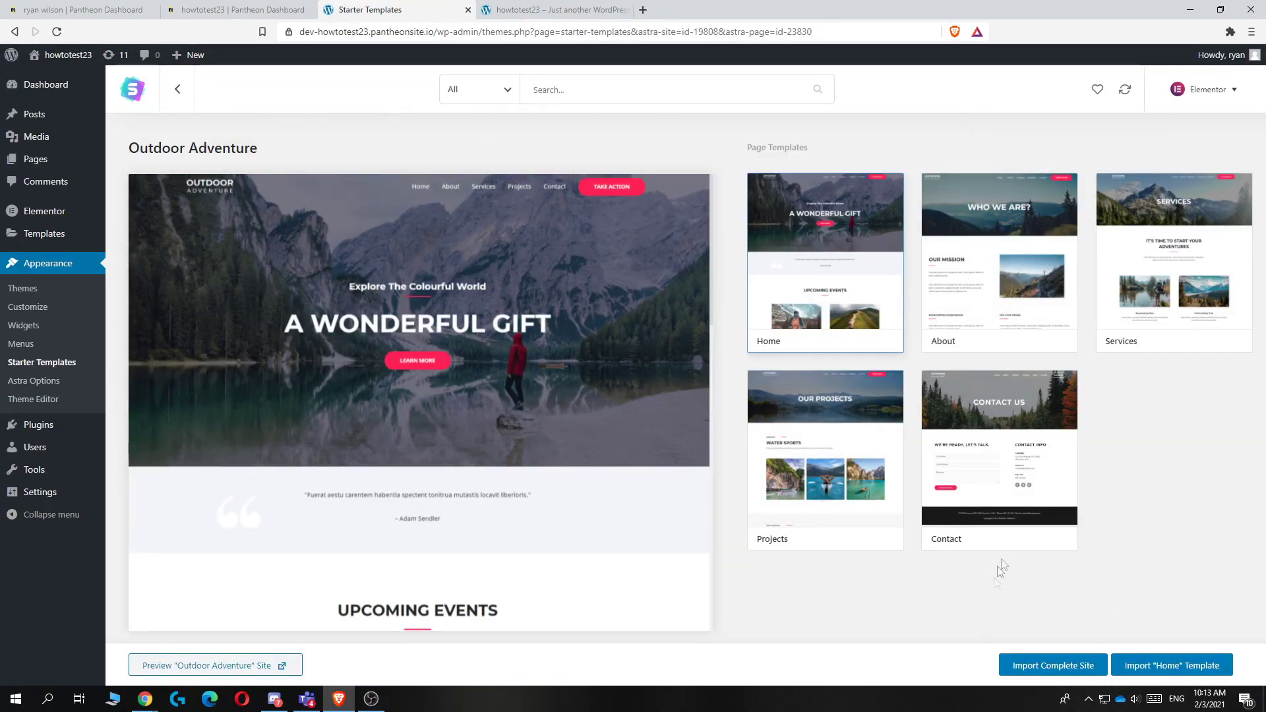
Step: Start a complete-site import of Outdoor Adventure with Delete Previously Imported Site enabled
click(1049, 665)
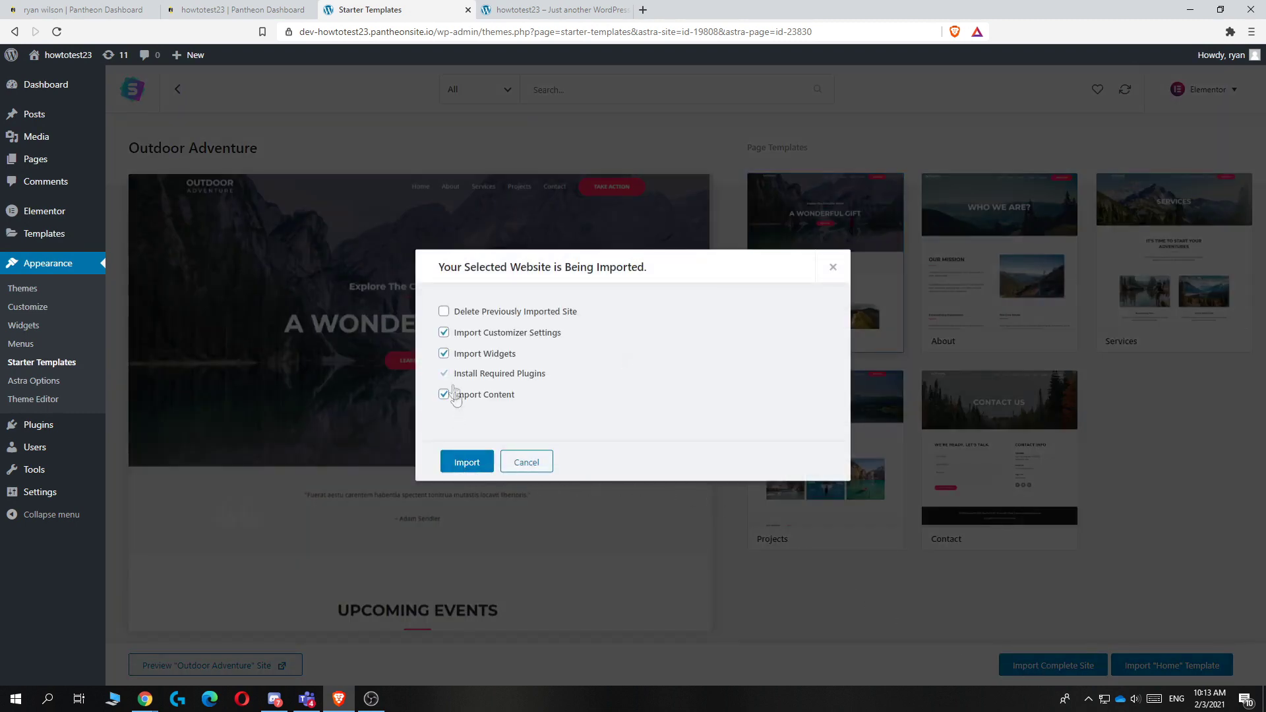
drag(575, 307, 432, 312)
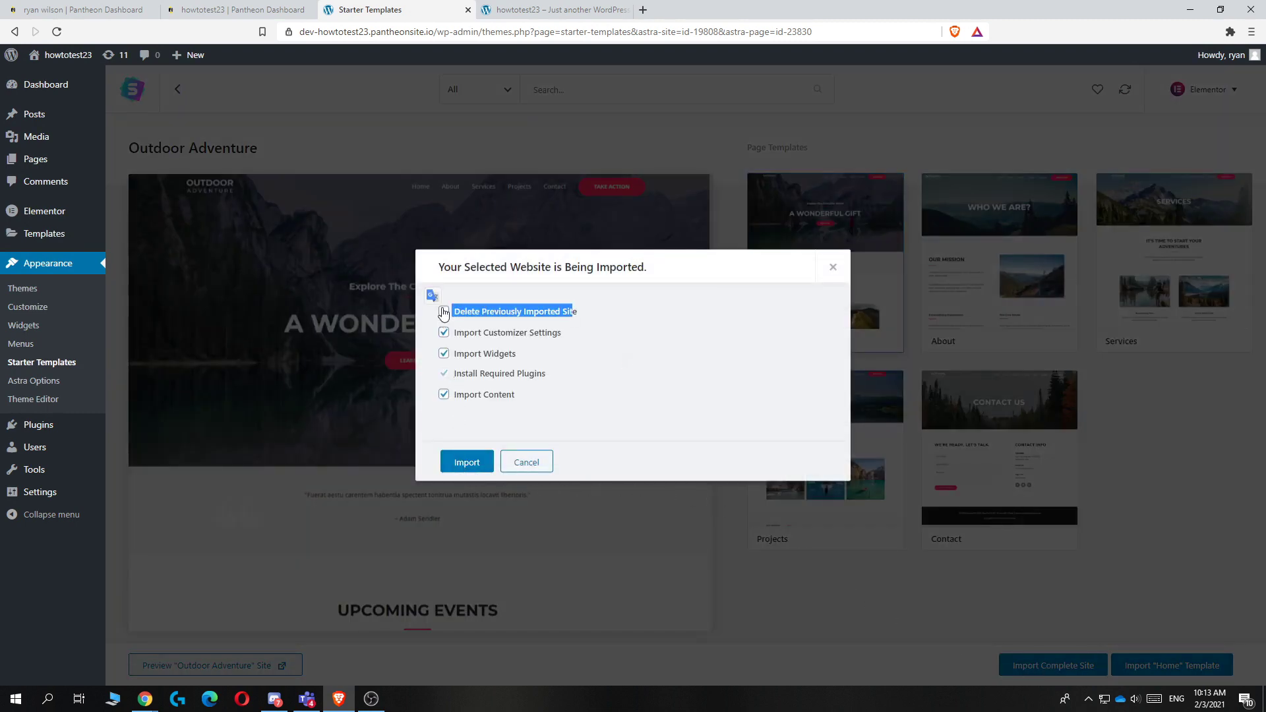
click(443, 312)
click(471, 464)
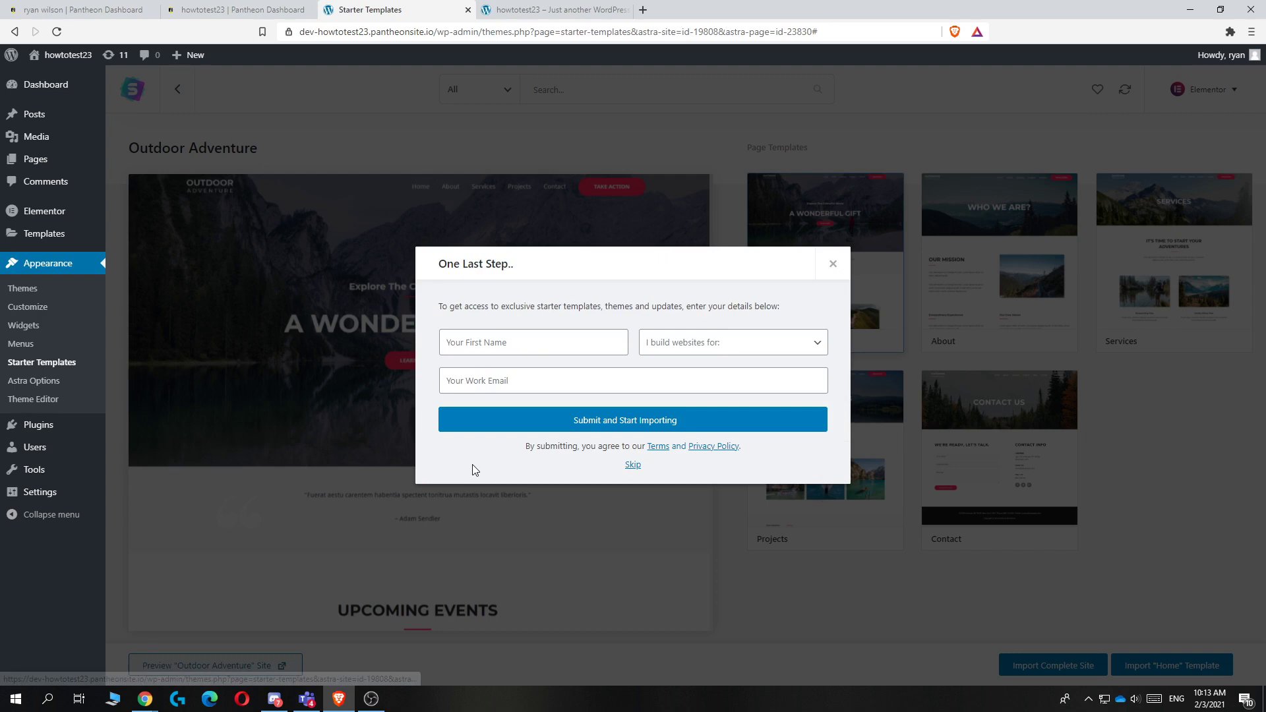
Step: Fill the details form with first name, 'myself' as audience and work e-mail, then submit
click(516, 347)
text(ryan)
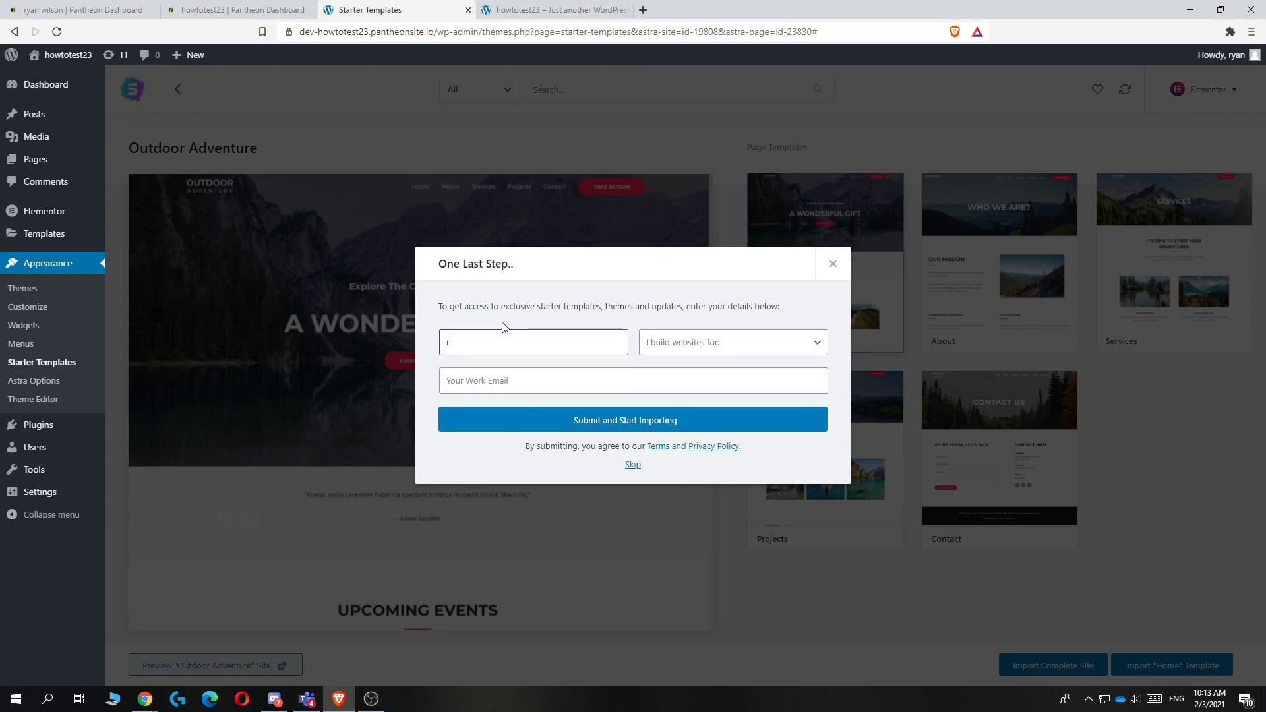
click(721, 343)
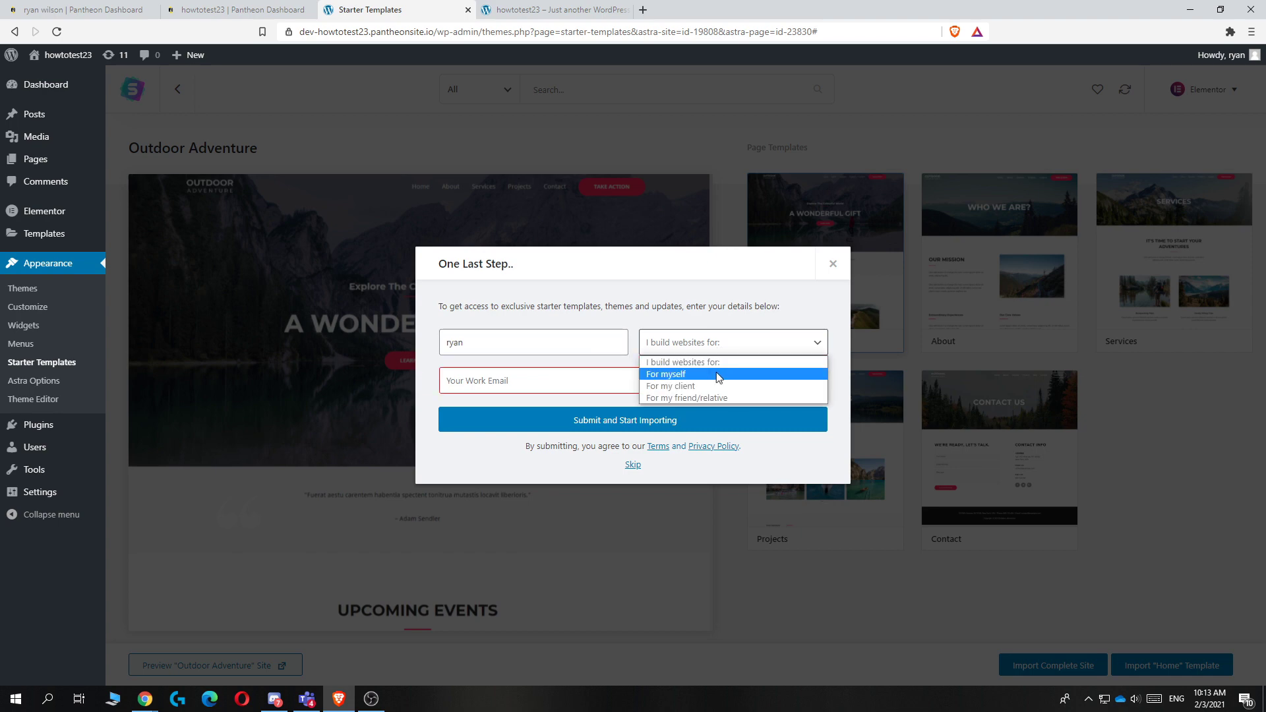
click(720, 368)
click(575, 381)
click(543, 409)
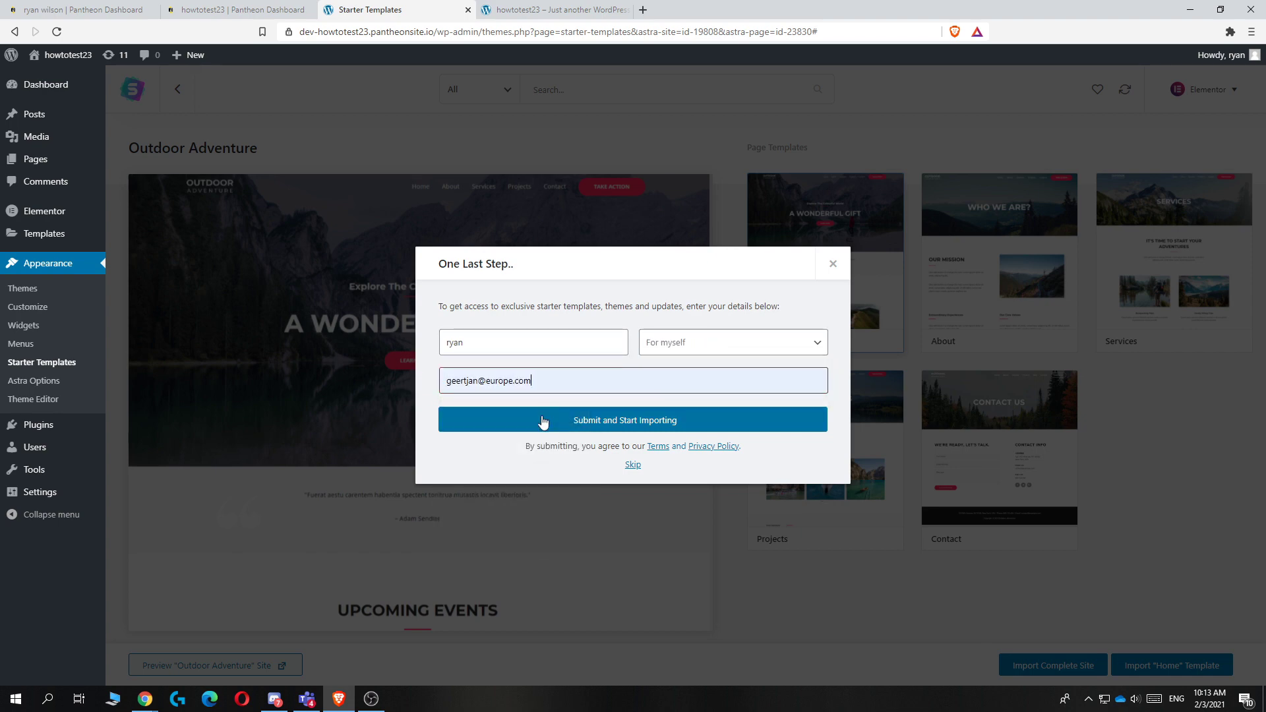
click(545, 422)
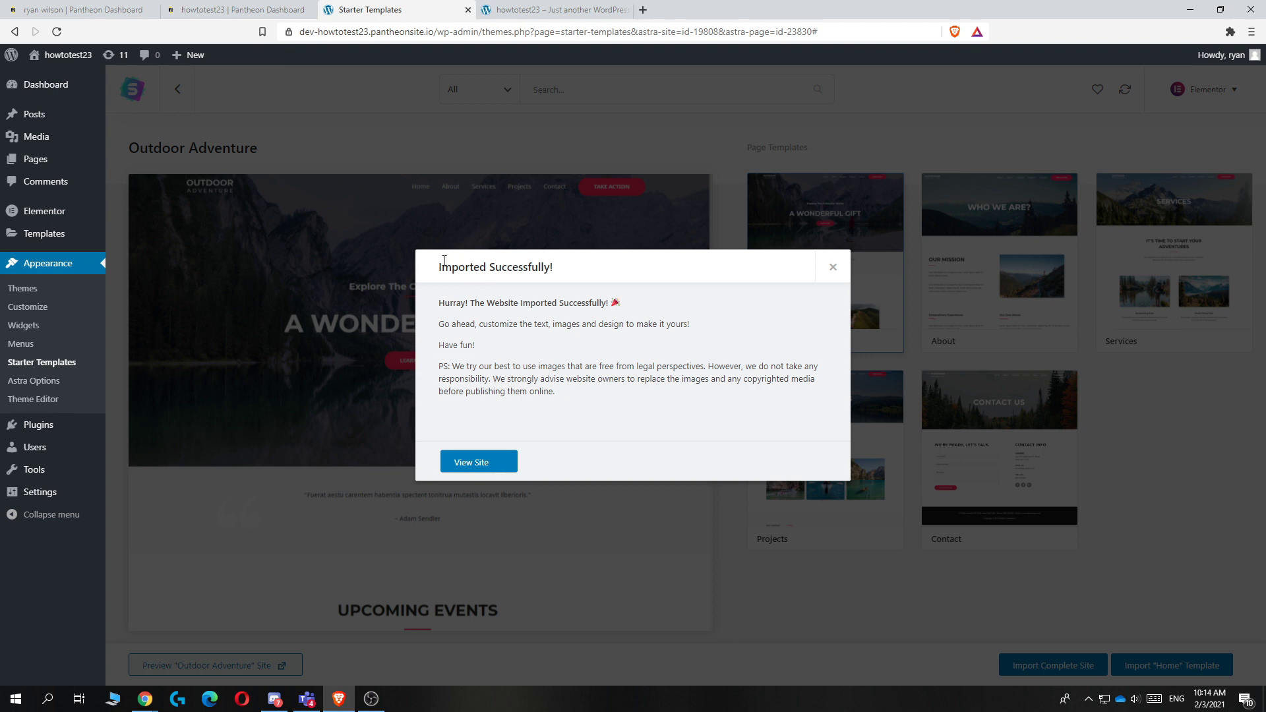
Step: View the newly imported site from the import success message
drag(443, 267, 617, 273)
click(581, 306)
drag(475, 304, 592, 304)
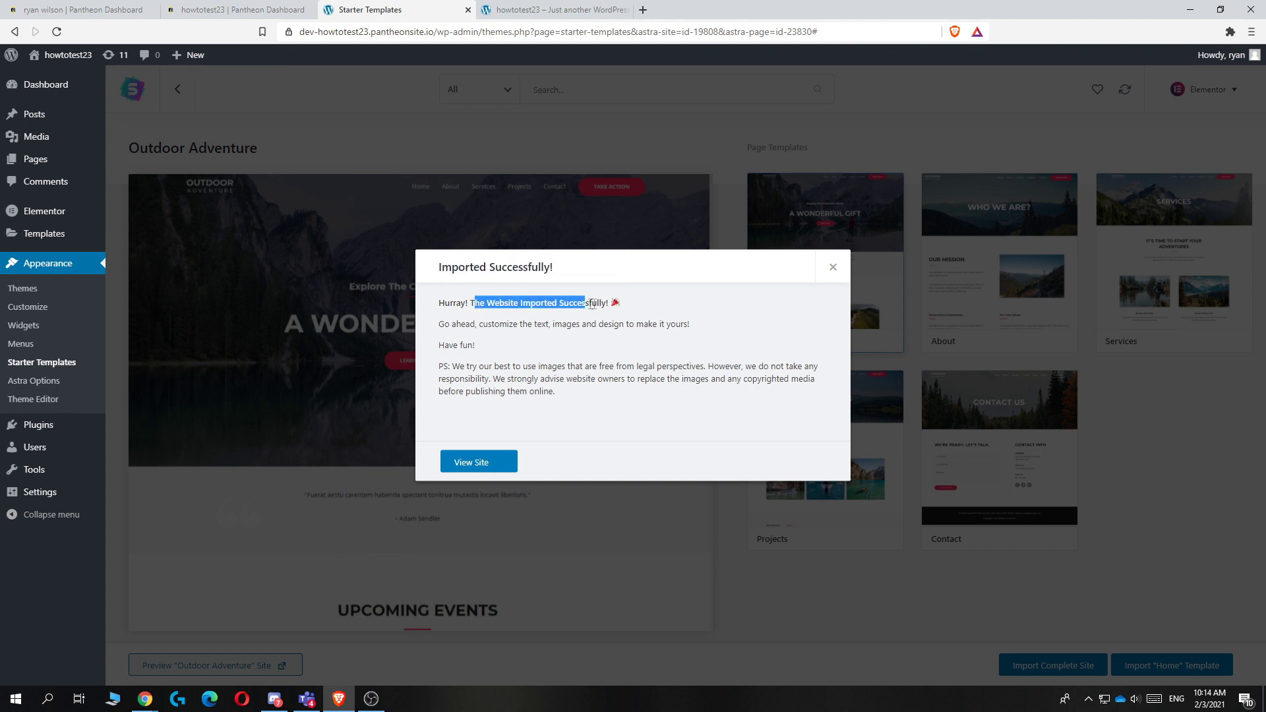
click(479, 463)
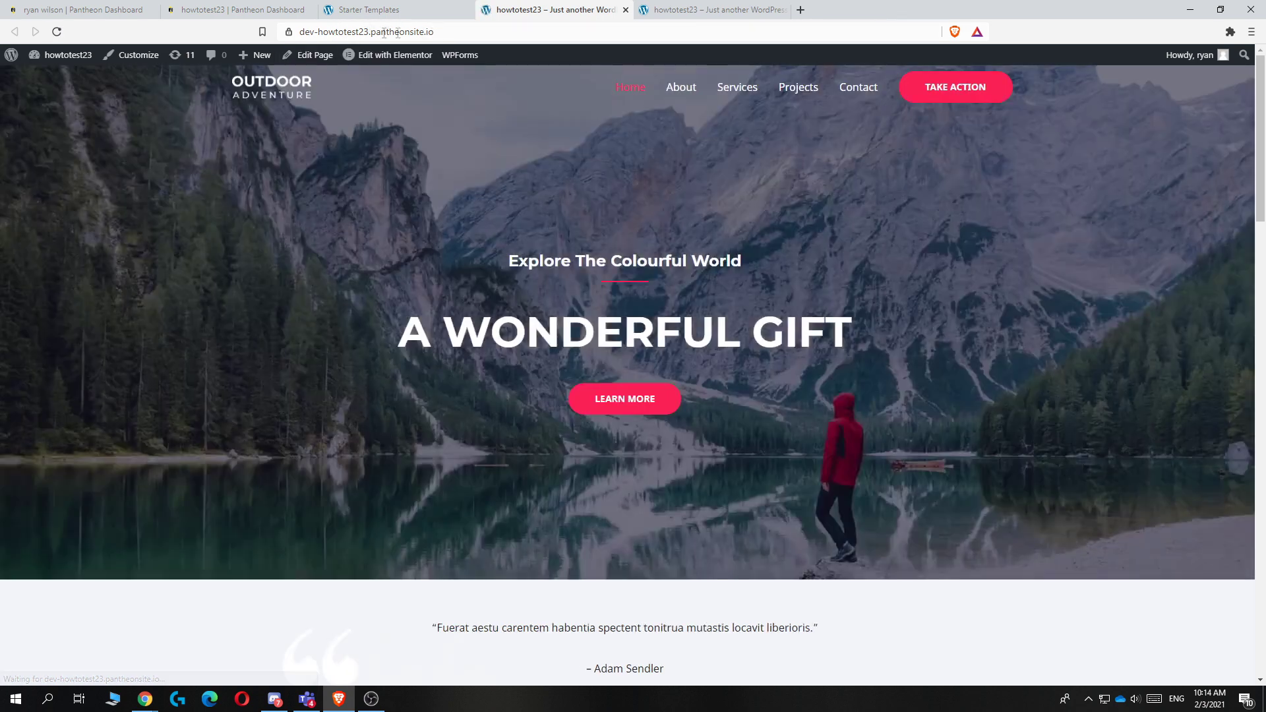
Step: Close the Starter Templates and duplicate site tabs, then return to the admin Dashboard
scroll(449, 172, down, 20)
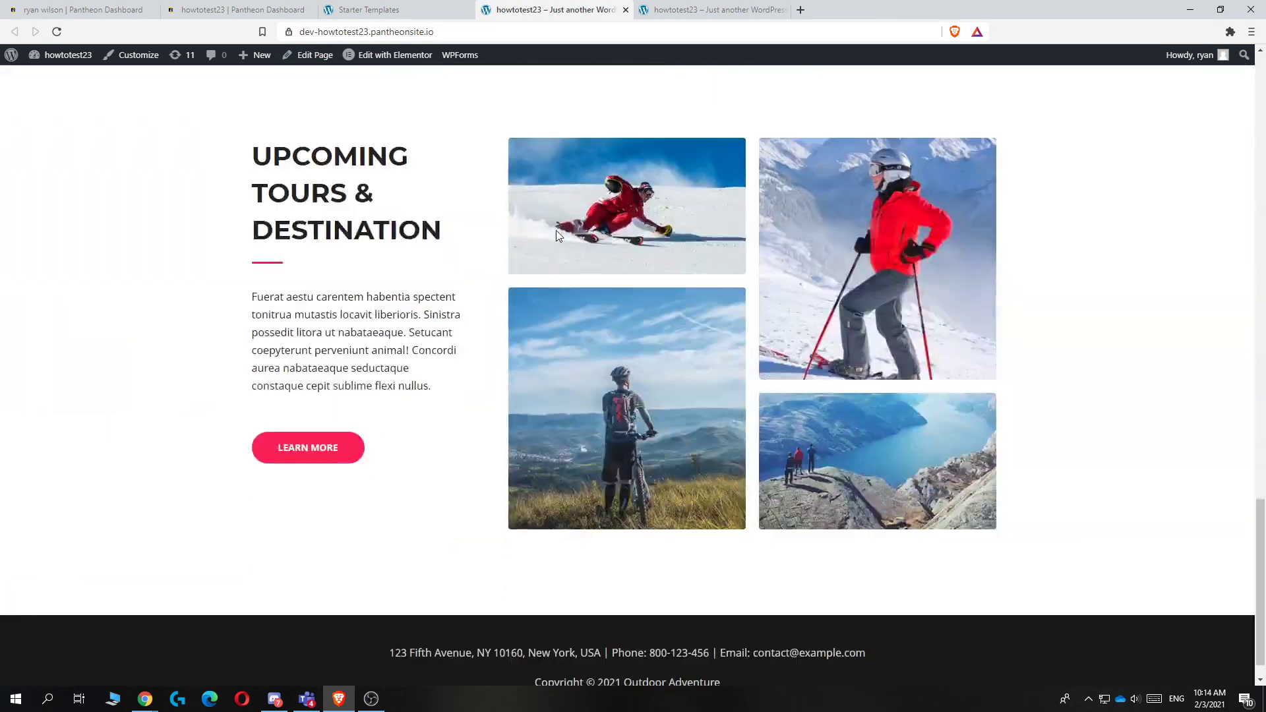
scroll(556, 230, up, 15)
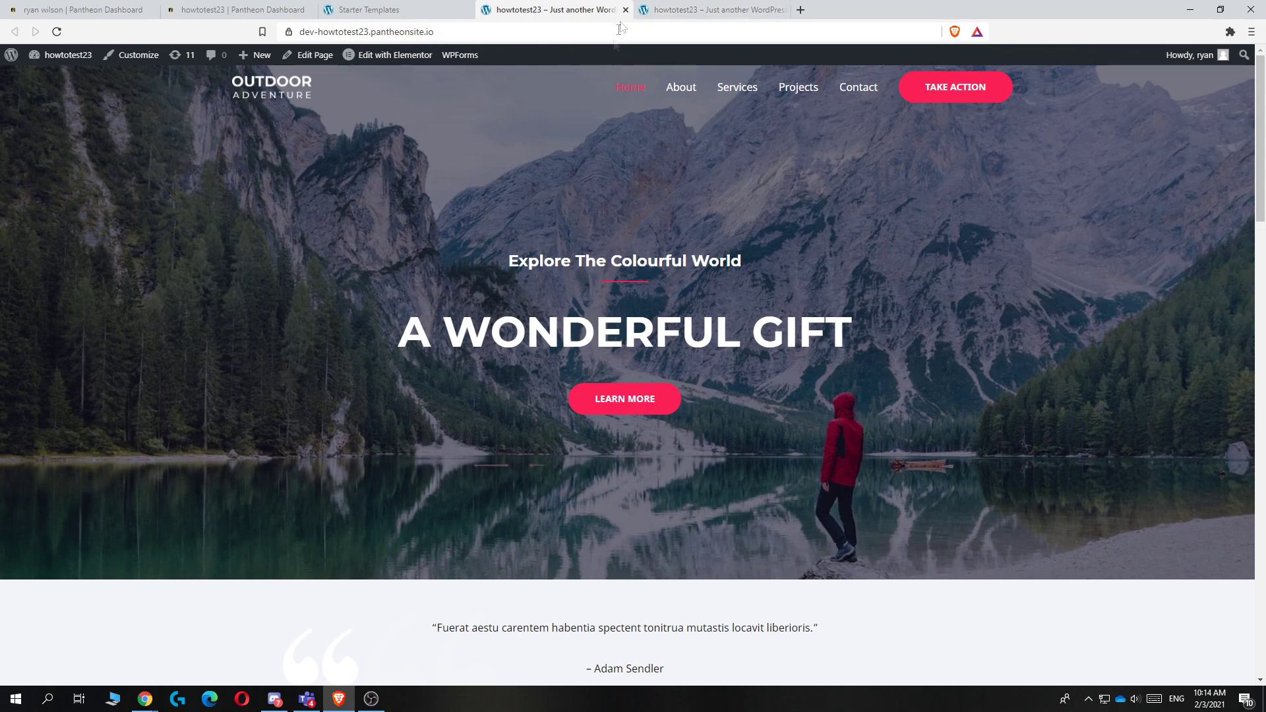
click(468, 10)
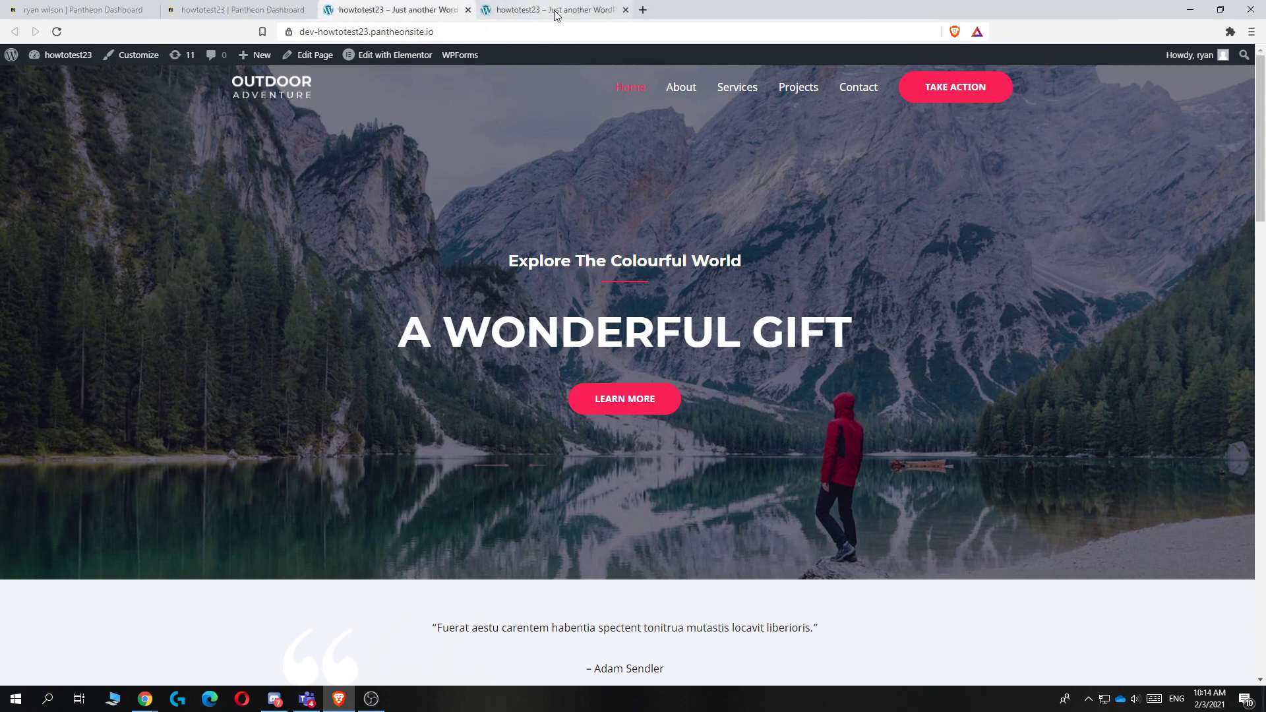
click(627, 18)
click(626, 10)
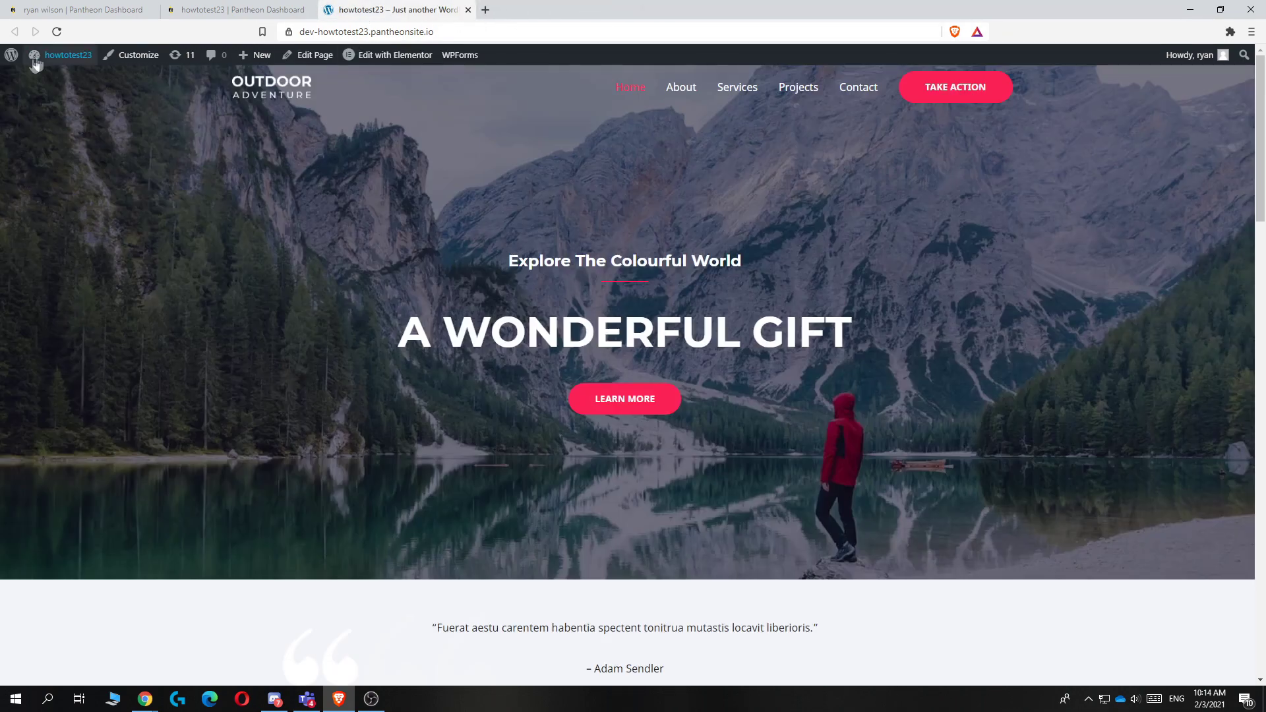
click(46, 79)
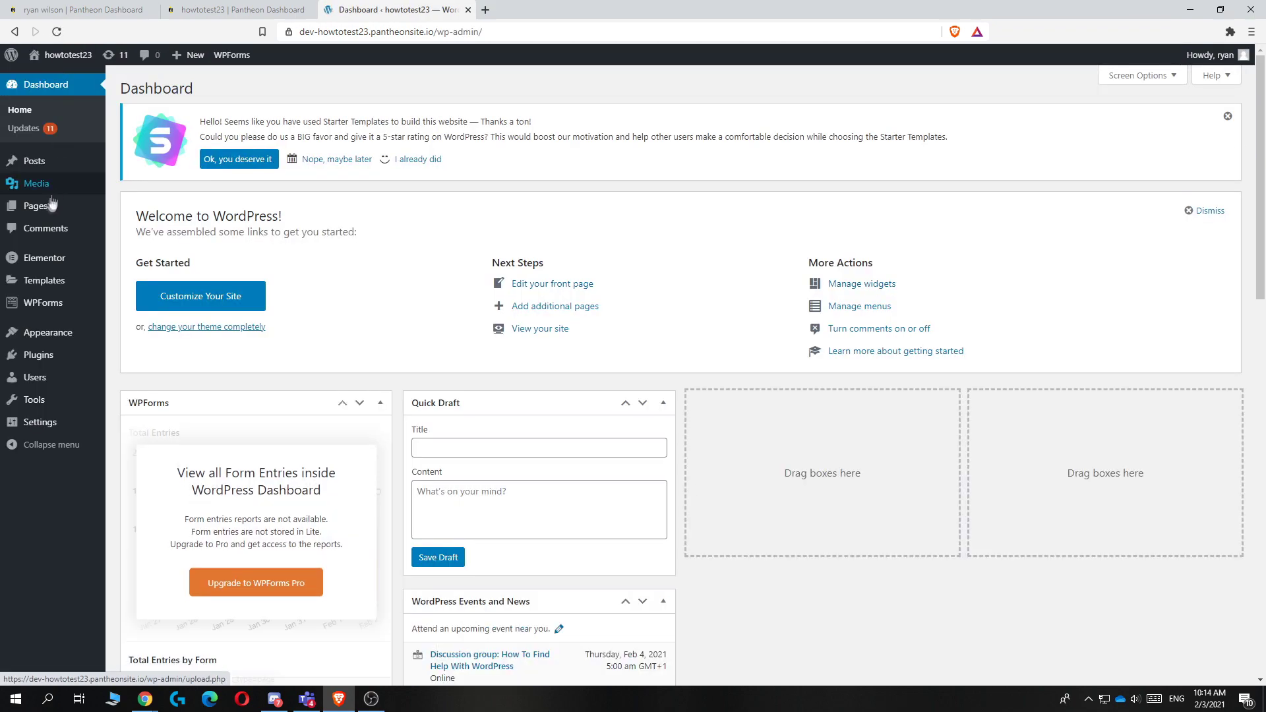
Step: Edit the Home page with Elementor from the Pages list and select the 'A Wonderful Gift' heading
click(32, 209)
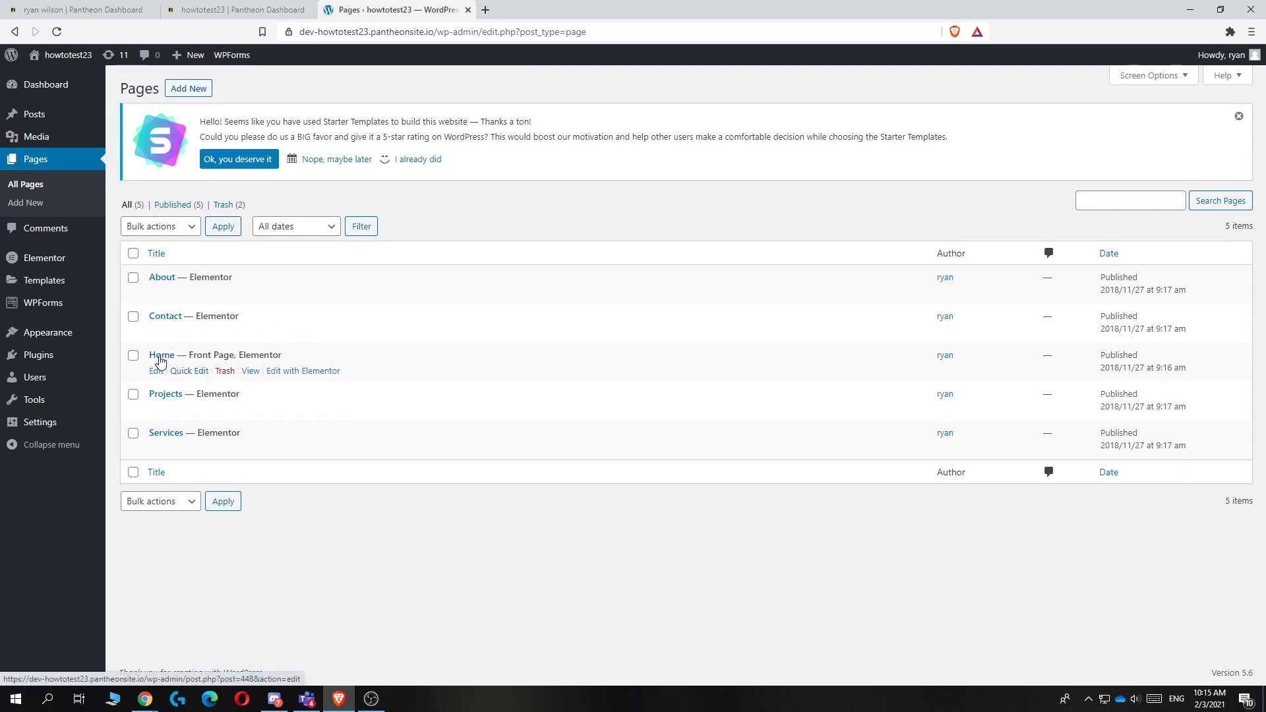
click(288, 374)
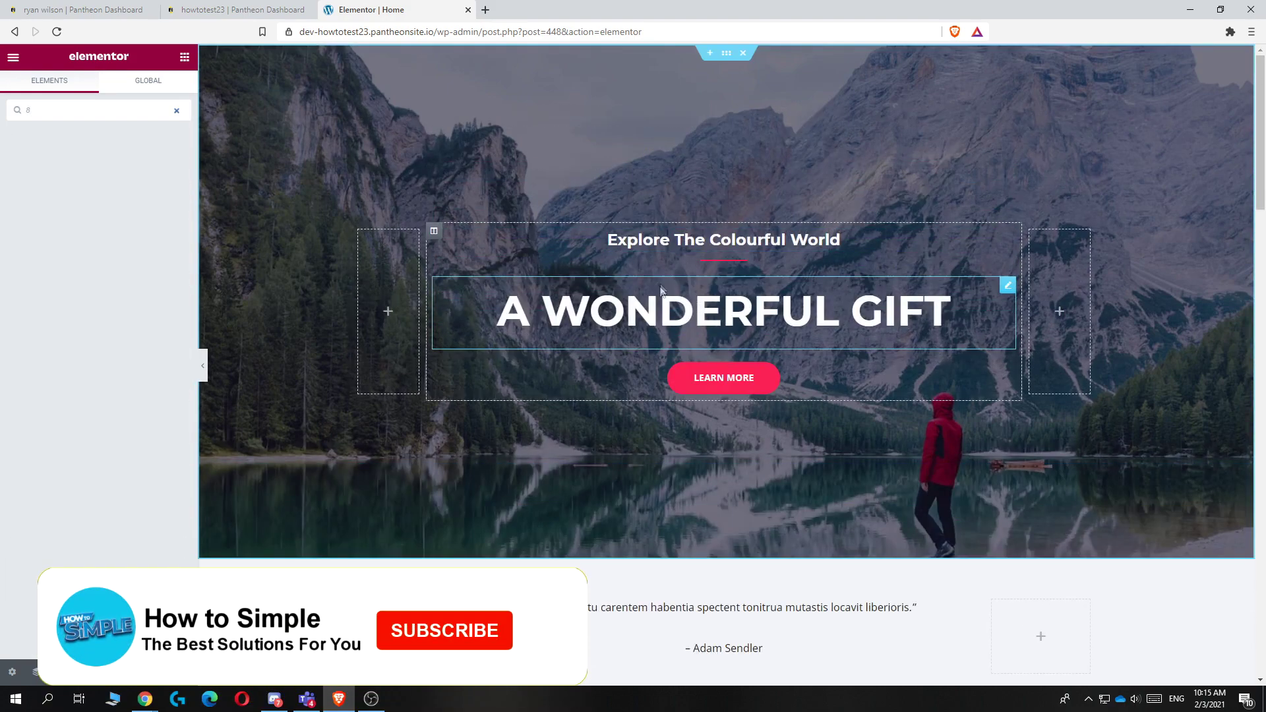
click(661, 291)
Step: Replace the hero heading text with 'The best shoes'
triple_click(47, 173)
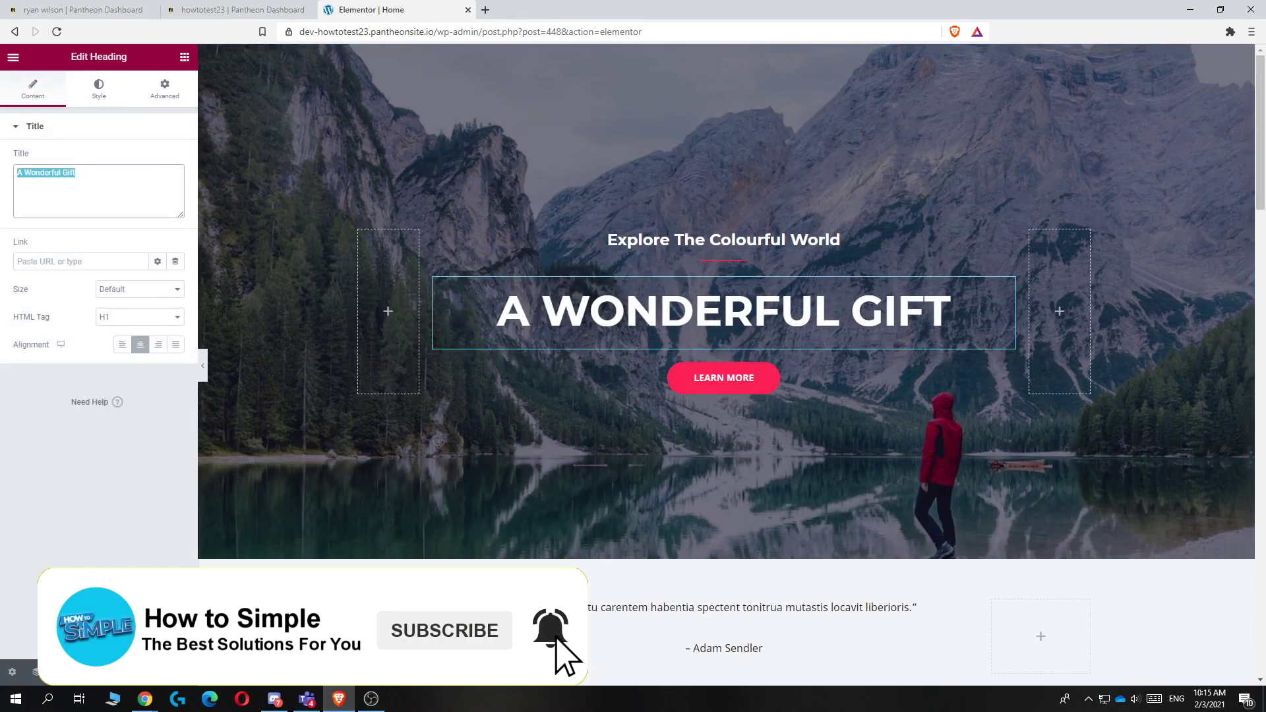
text(The)
key(BackSpace)
key(BackSpace)
key(BackSpace)
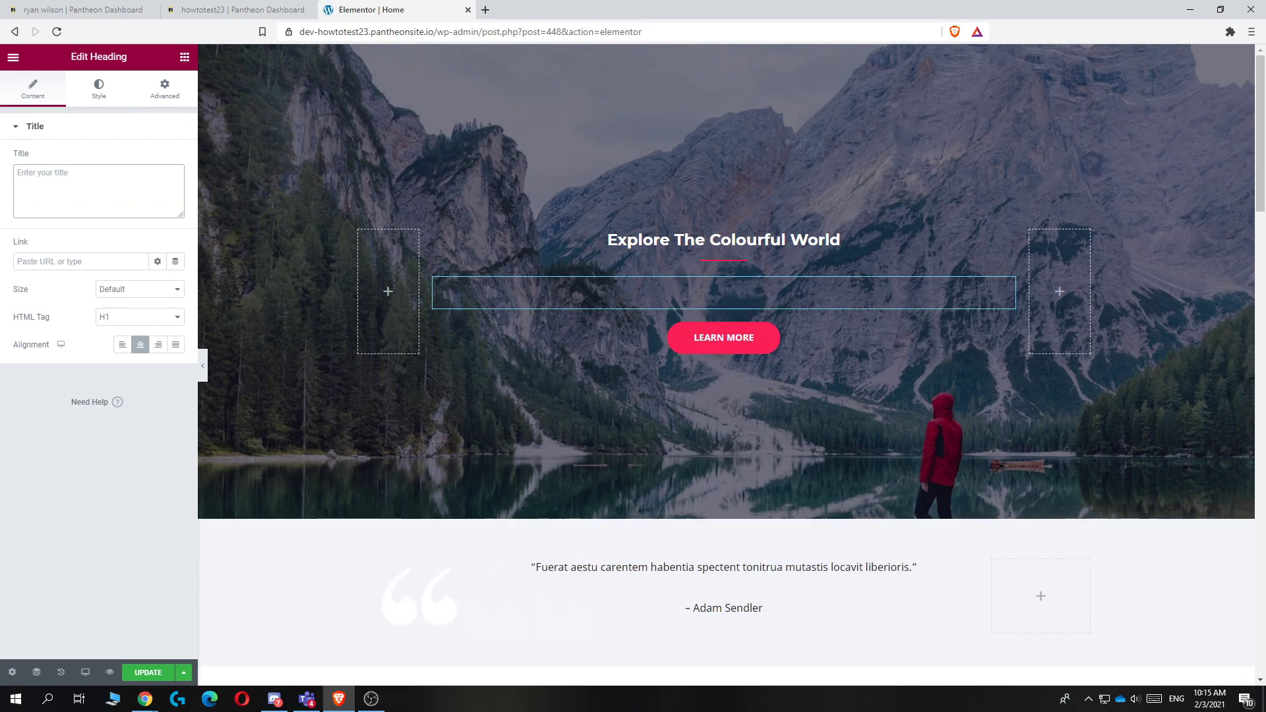
text(The best)
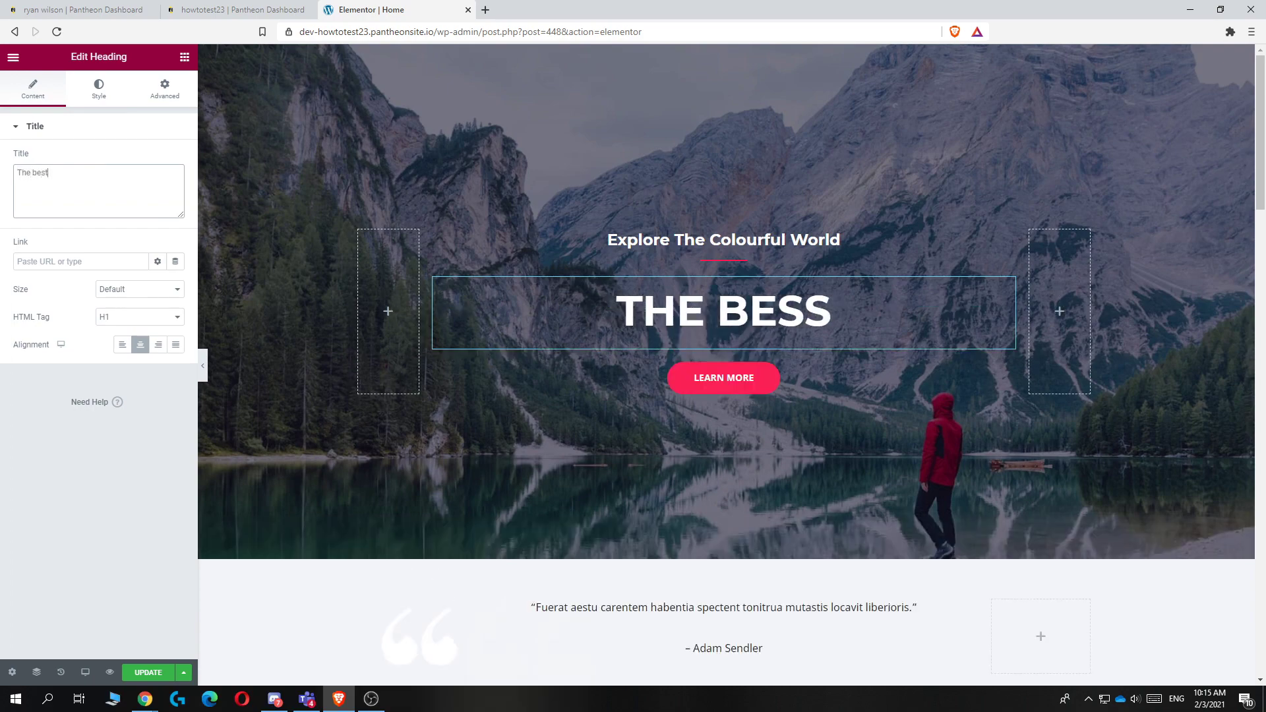
text( shoes)
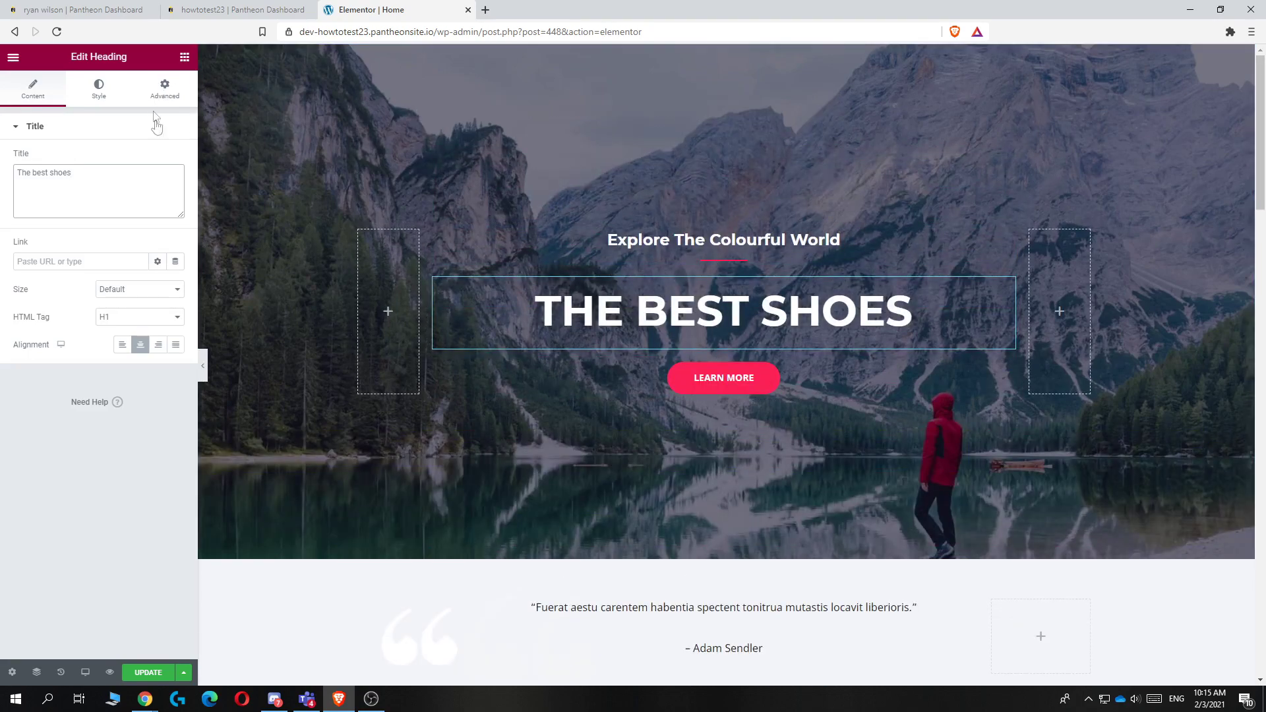
Step: Select the Everest Camp Trek image and open then close the media library without changes
scroll(601, 259, down, 12)
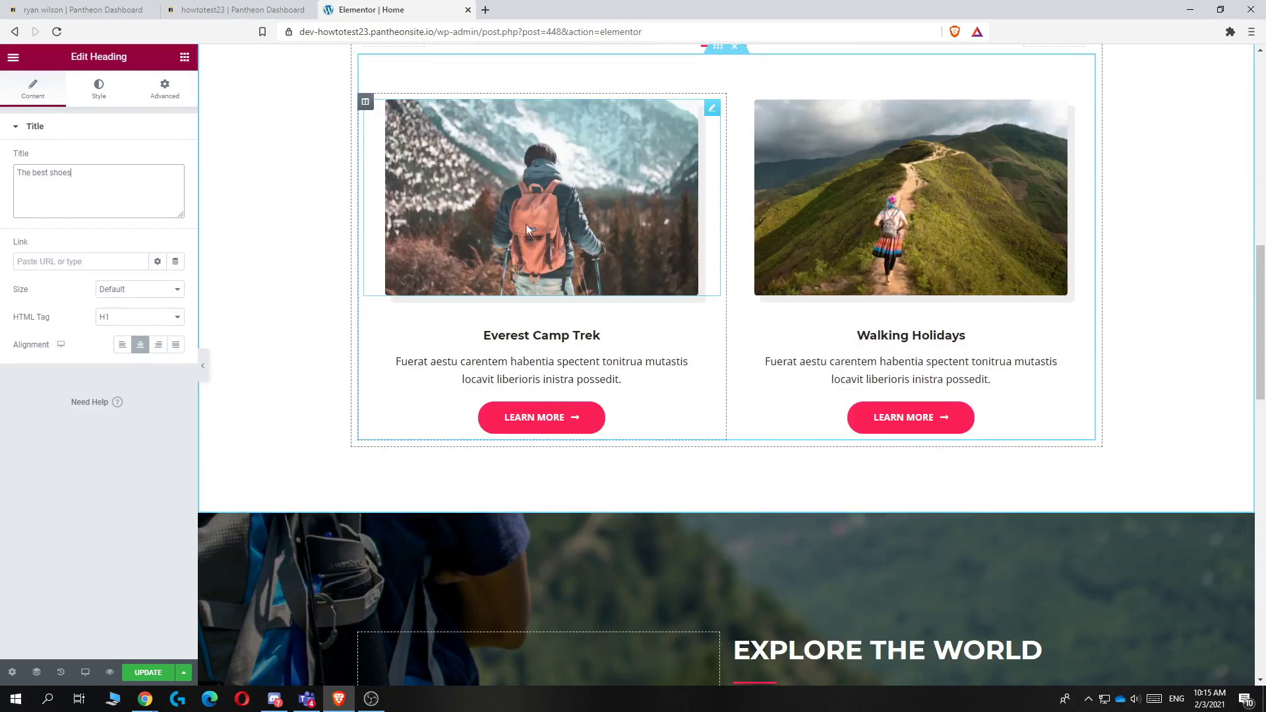
click(526, 224)
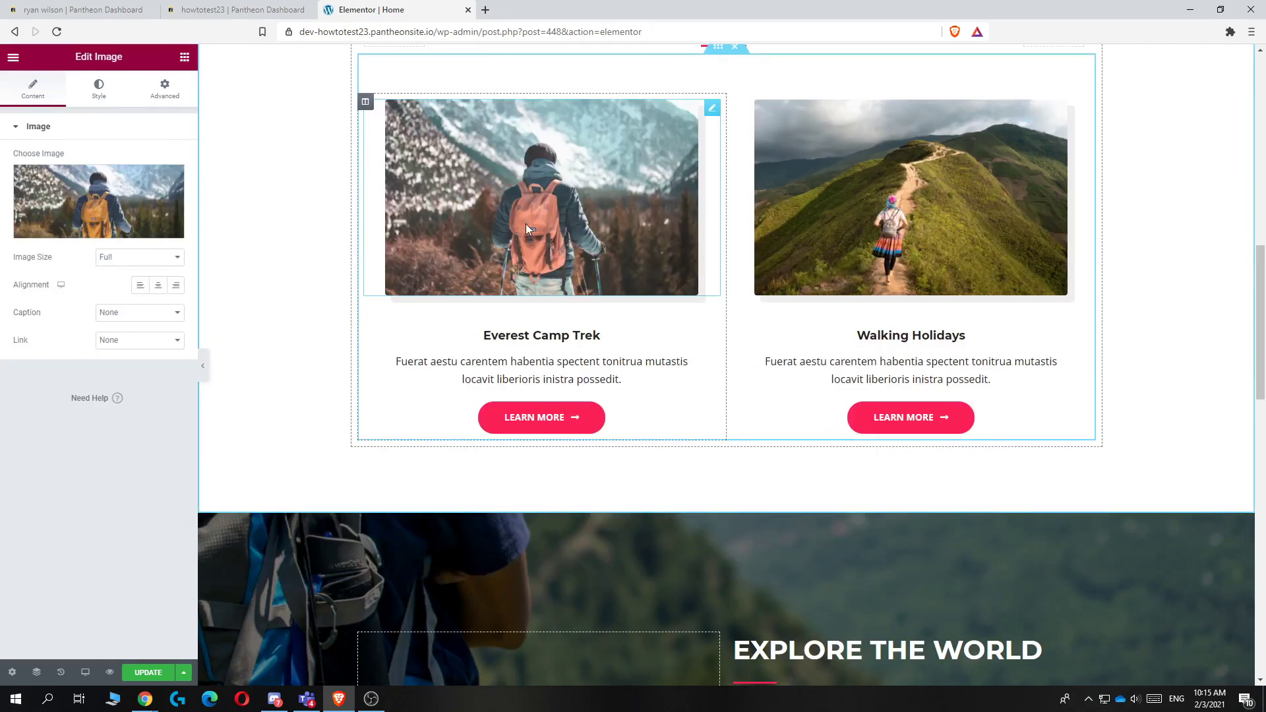
click(76, 211)
click(1229, 80)
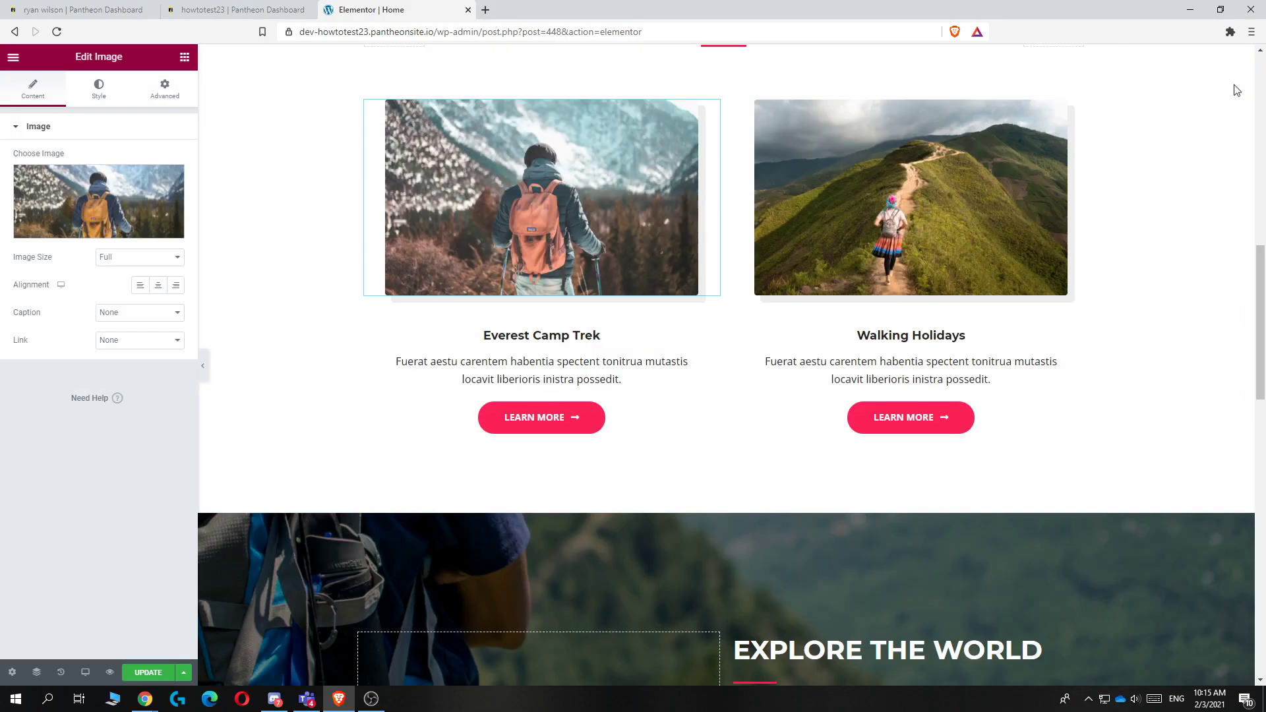
scroll(621, 273, down, 3)
scroll(621, 273, up, 6)
scroll(622, 273, up, 9)
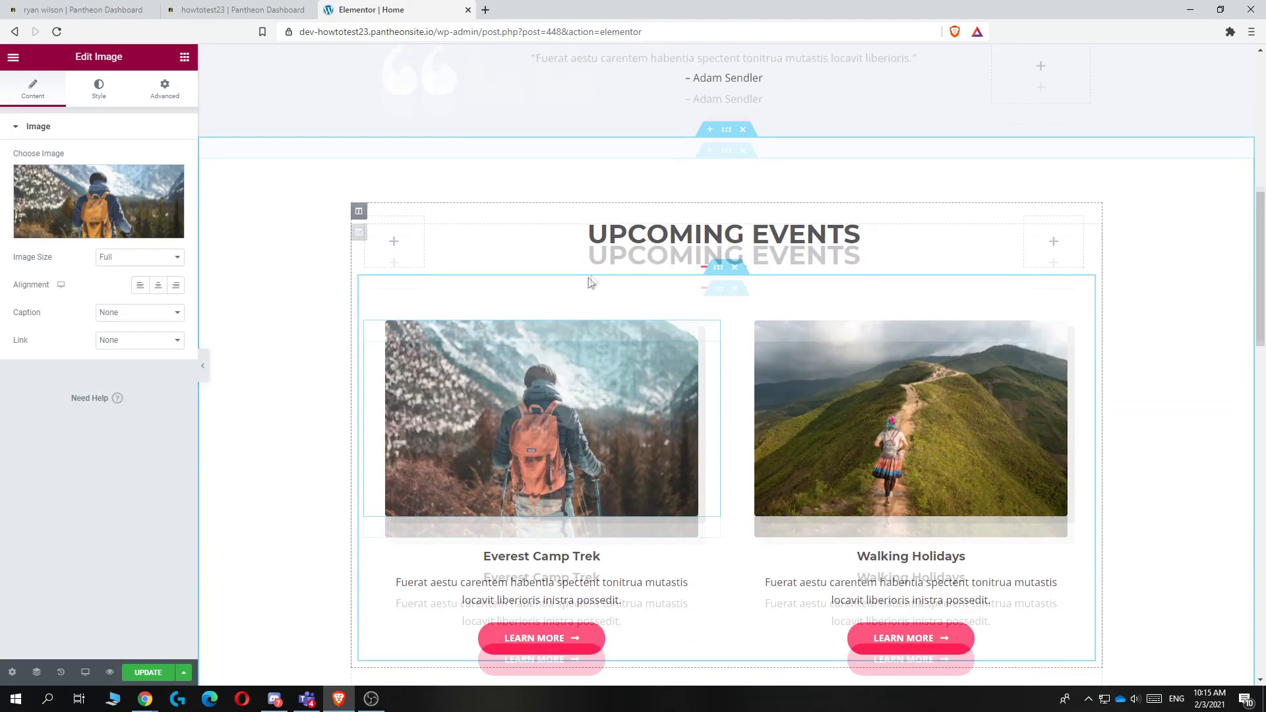